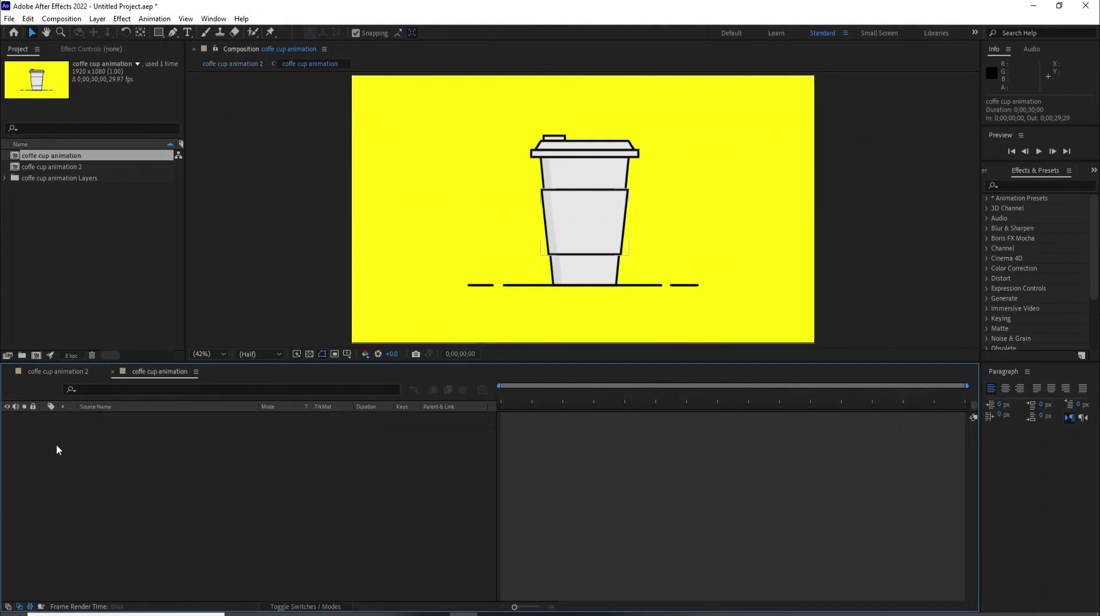
Identify the background layer by briefly hiding it, restore its visibility and lock it against edits
click(81, 478)
click(7, 476)
click(7, 476)
click(32, 476)
Animate the bottom line layer's scale from 0% at 0;00;00;00 to 100% at 0;00;00;15
click(100, 417)
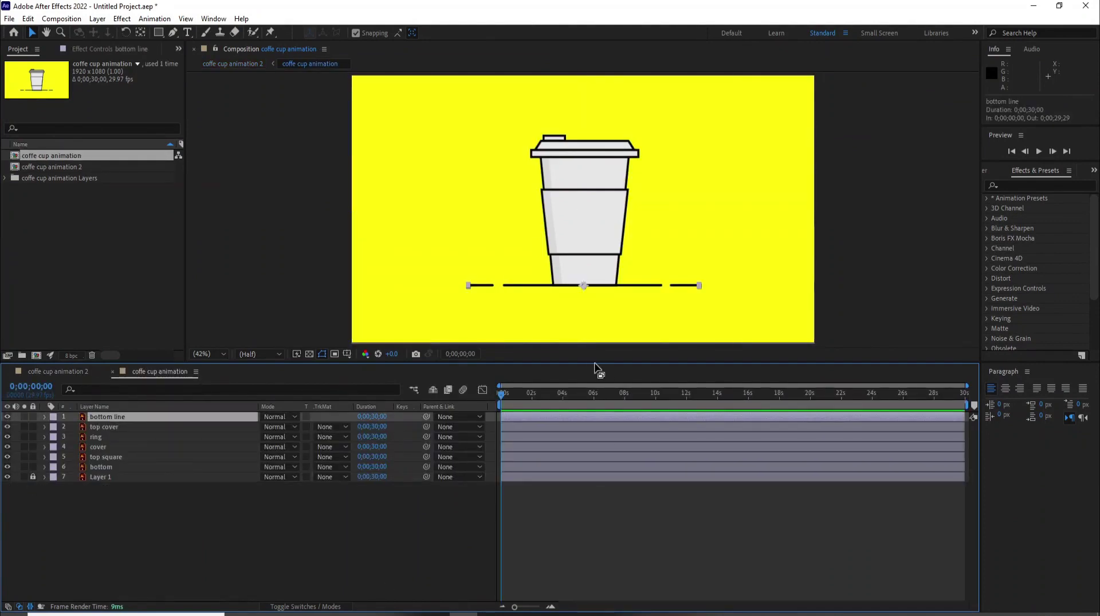
drag(966, 390, 584, 386)
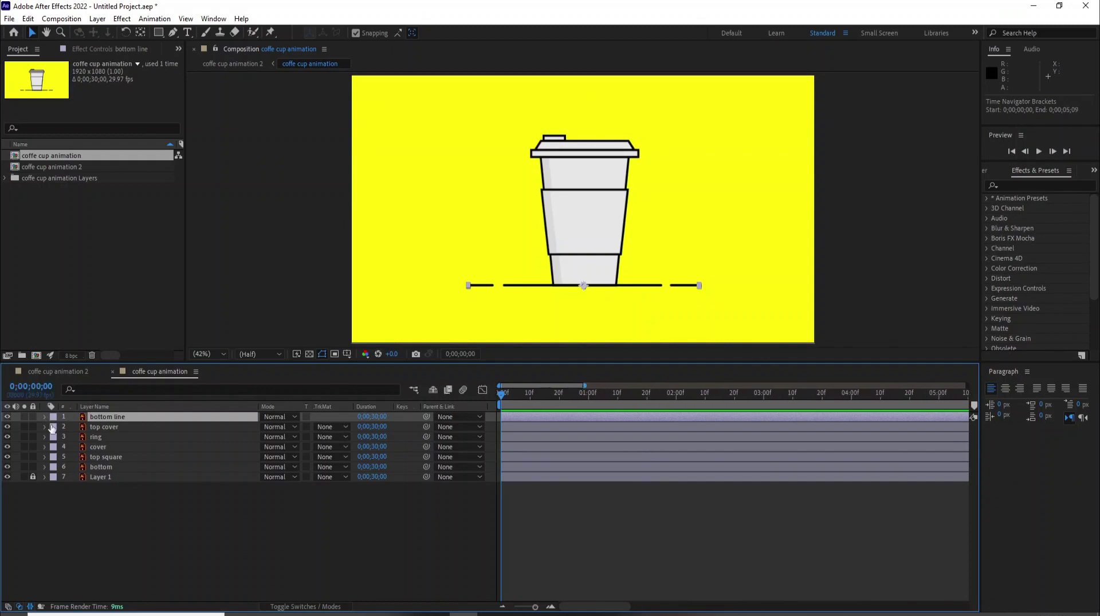
key(s)
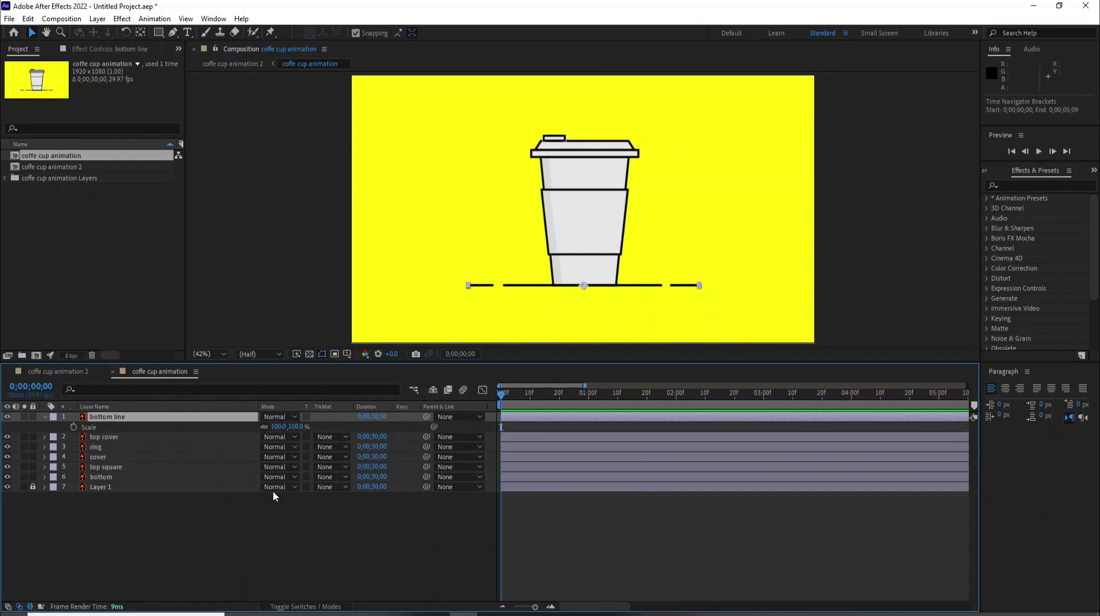
click(73, 428)
drag(503, 395, 533, 386)
drag(614, 395, 629, 400)
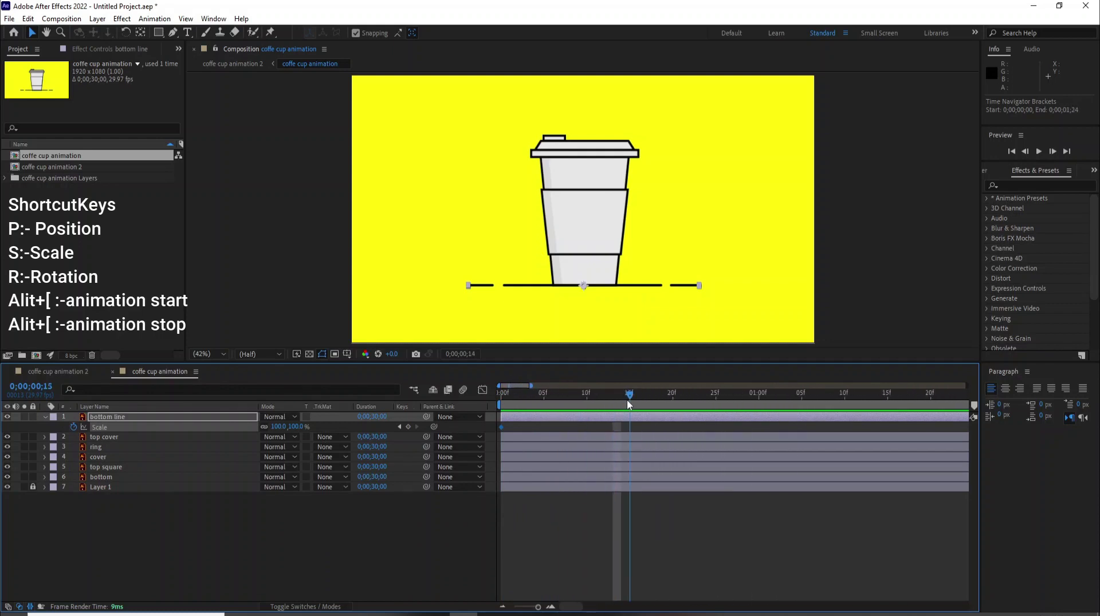
click(500, 393)
click(279, 427)
text(0)
key(Return)
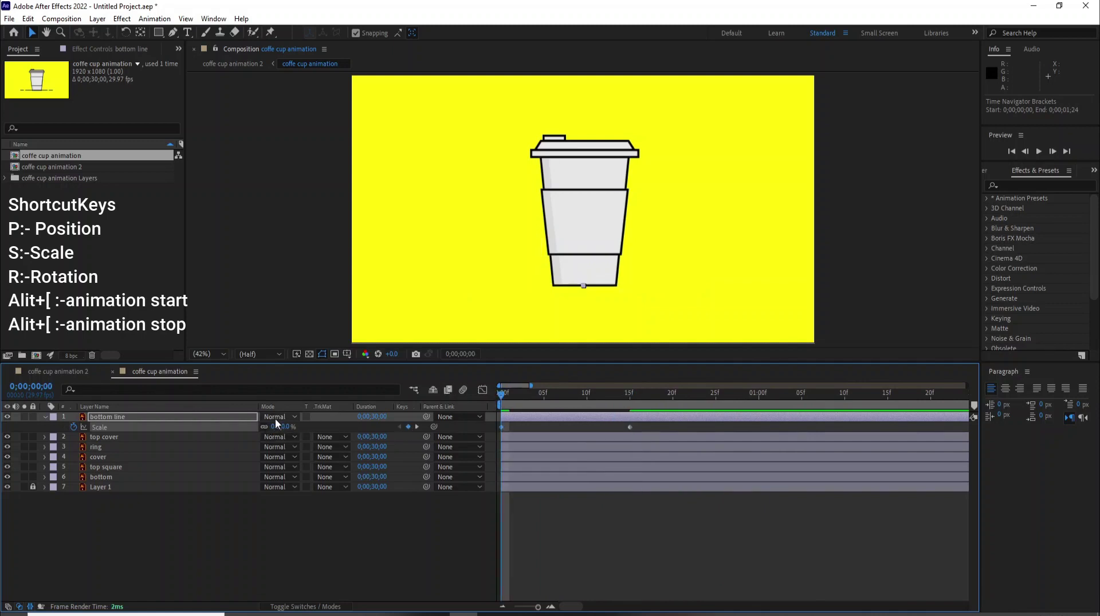
click(611, 431)
drag(613, 420, 492, 428)
key(ctrl+z)
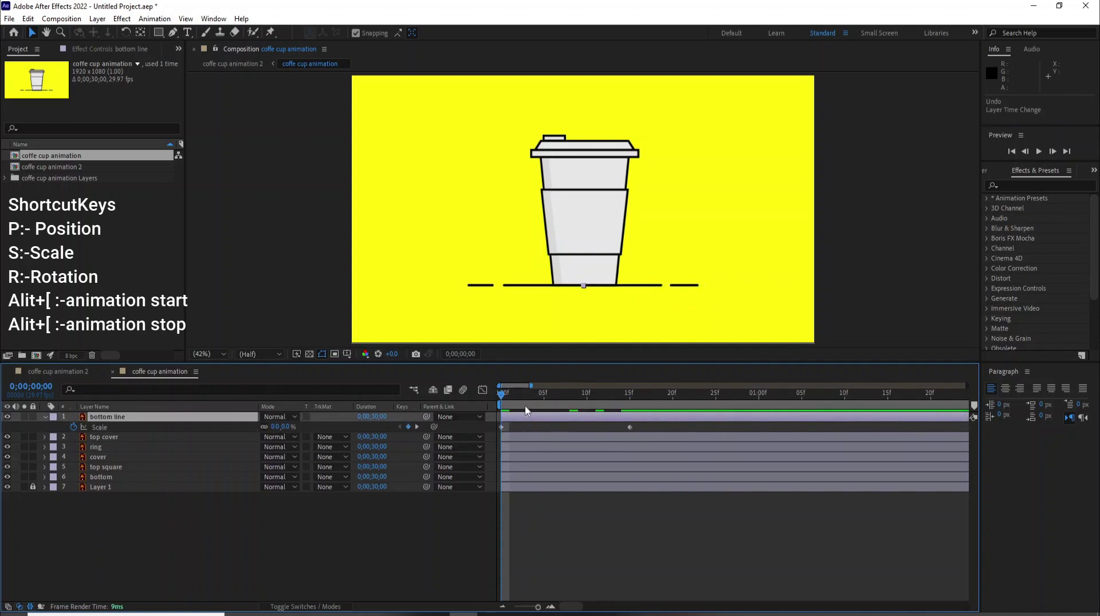
Apply Easy Ease to both scale keyframes of the bottom line layer
click(594, 432)
drag(647, 435, 493, 430)
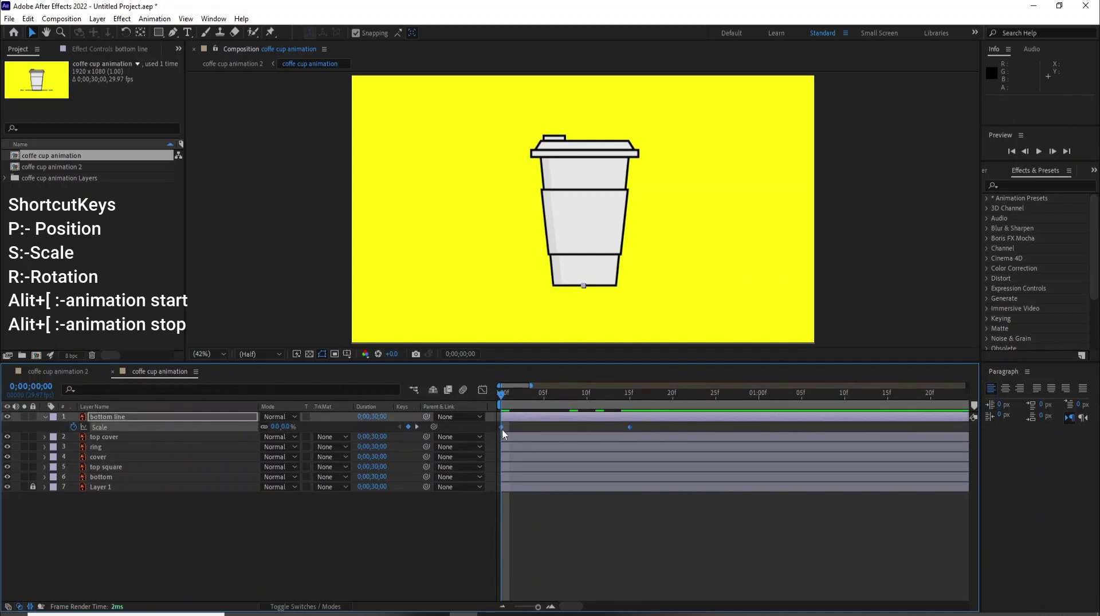
right_click(502, 428)
mouse_move(561, 577)
click(647, 512)
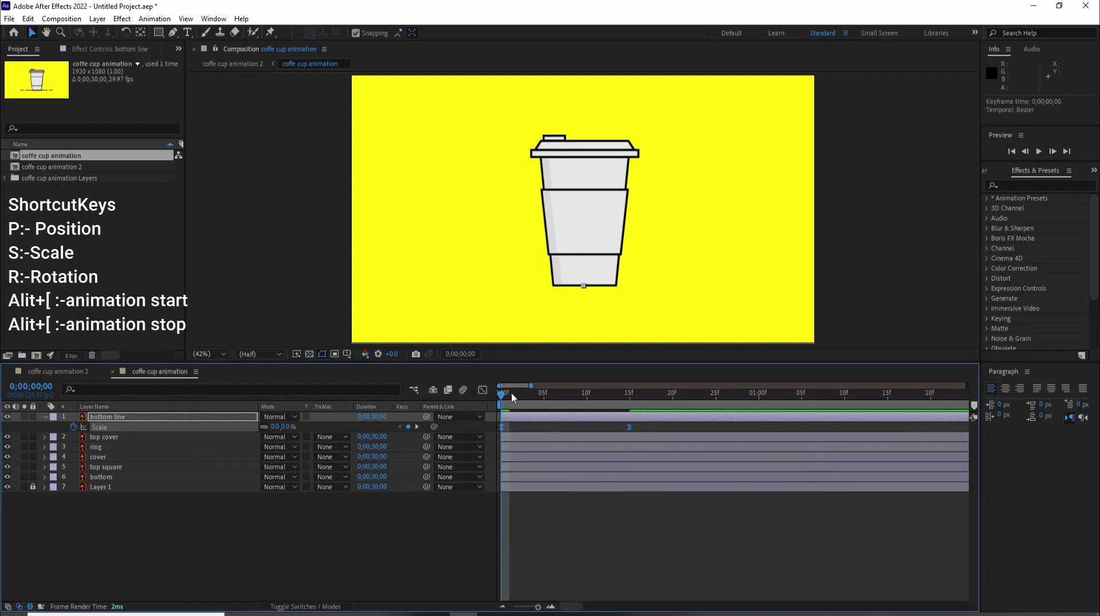
Extend the outgoing ease of the bottom line's first scale keyframe in the graph
click(482, 390)
click(501, 572)
drag(521, 573, 565, 572)
click(482, 390)
Preview the bottom line animation up to 0;00;00;15 and extend the work area to end at 0;00;01;03
click(633, 391)
key(n)
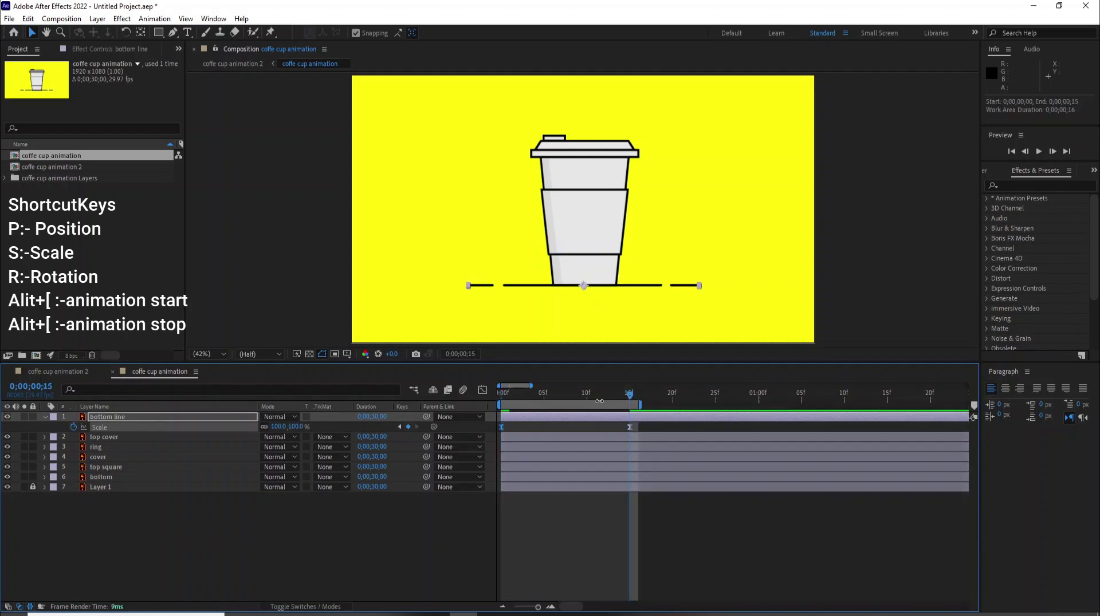
click(501, 397)
key(space)
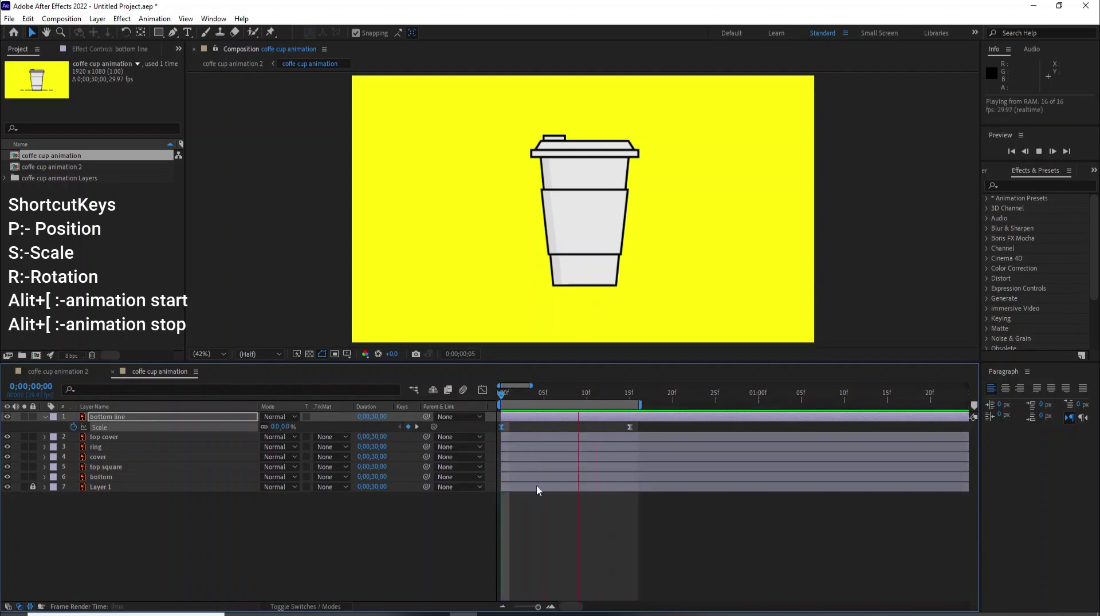
key(space)
drag(531, 386, 613, 418)
Draw a yellow rectangle about 471 × 350 px below the ground line, wider than the cup and extending past the composition's lower edge
click(552, 396)
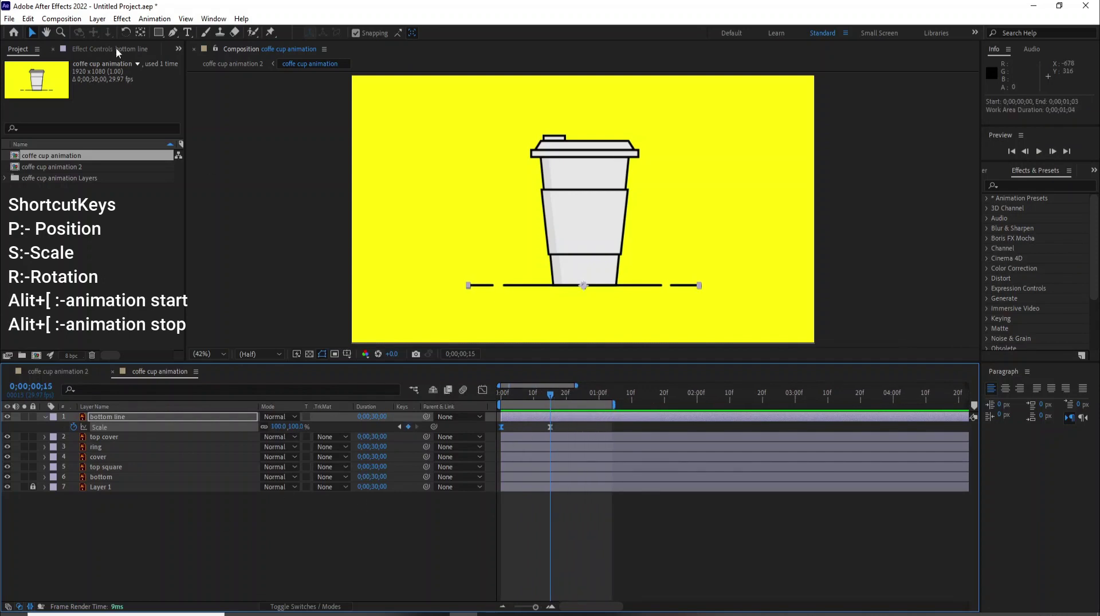
click(173, 521)
click(159, 32)
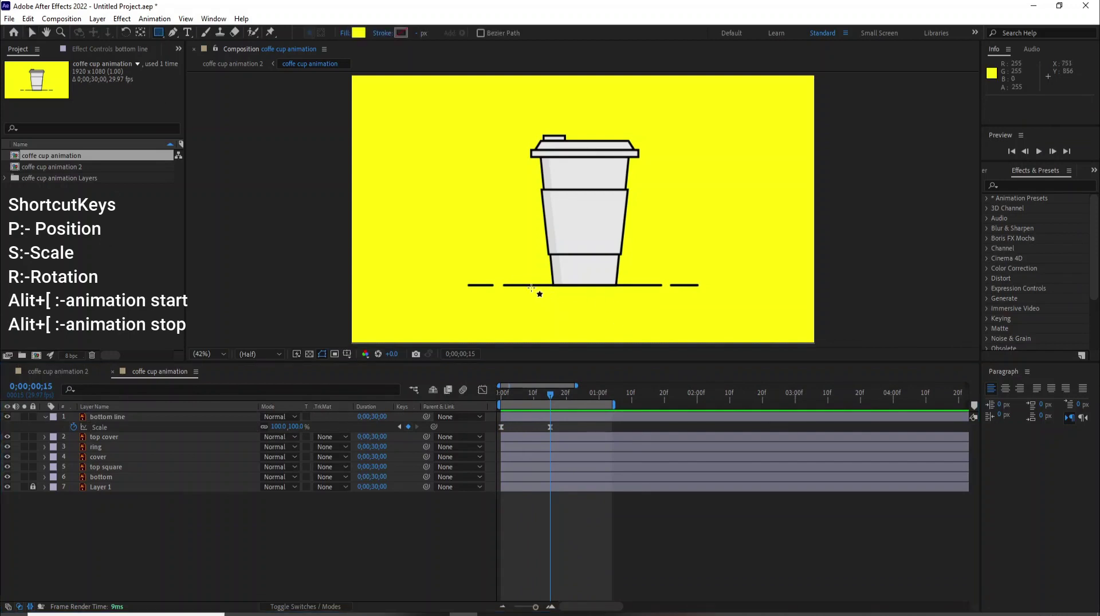
click(552, 315)
drag(551, 315, 641, 372)
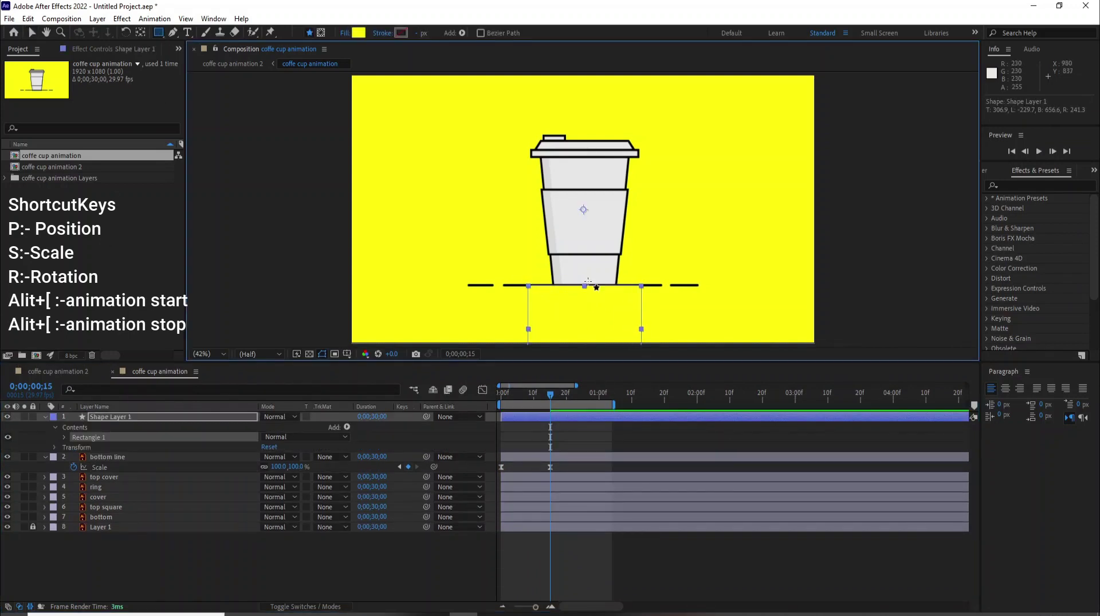
Nudge the rectangle down until its upper edge sits just beneath the ground line
scroll(573, 295, up, 2)
click(32, 32)
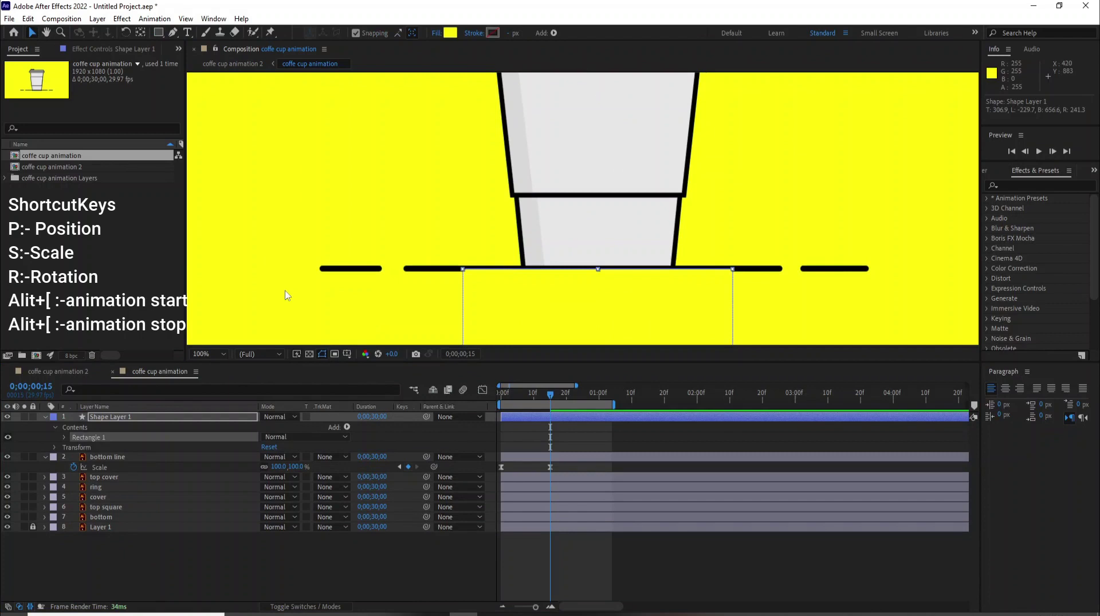
key(Down)
key(Down)
key(Down)
key(Down)
key(Down)
key(Down)
key(Down)
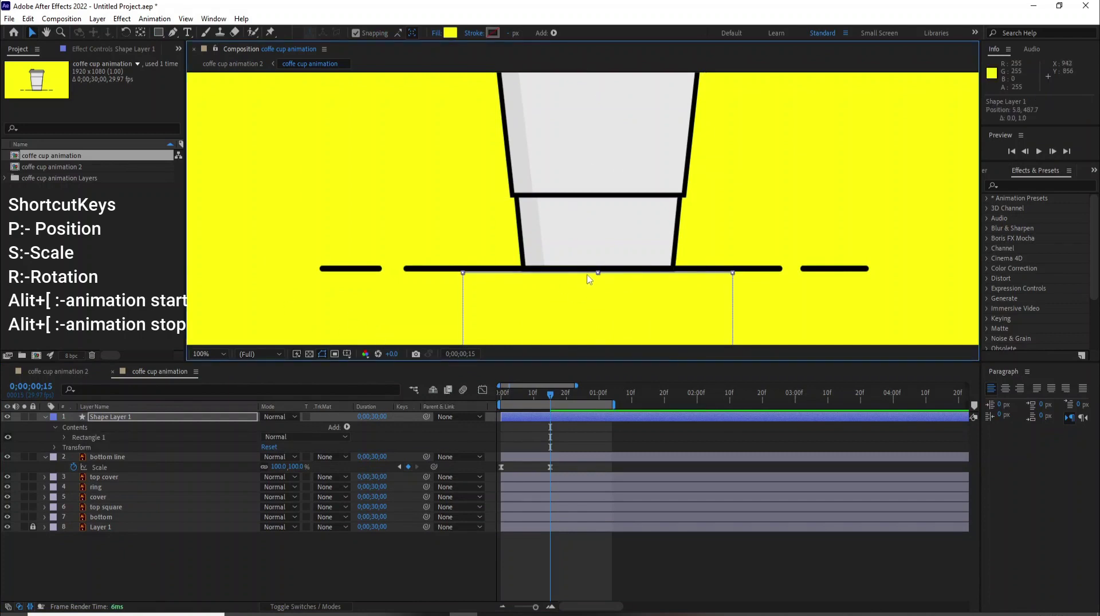
scroll(589, 279, up, 2)
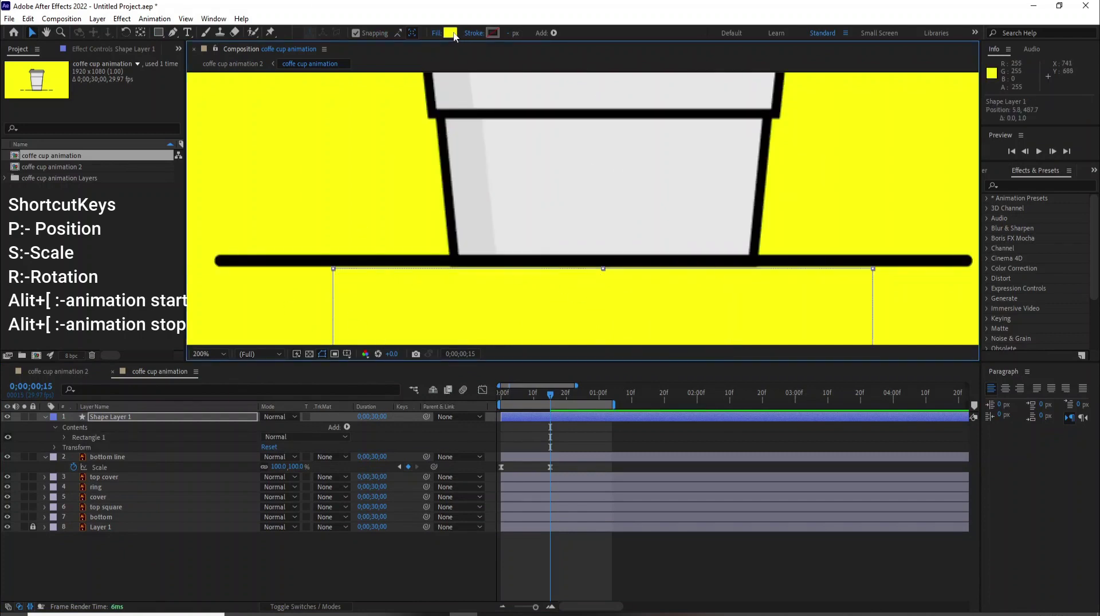
Check the rectangle's fill settings and accept FFFF00 as its fill color
click(436, 34)
click(614, 253)
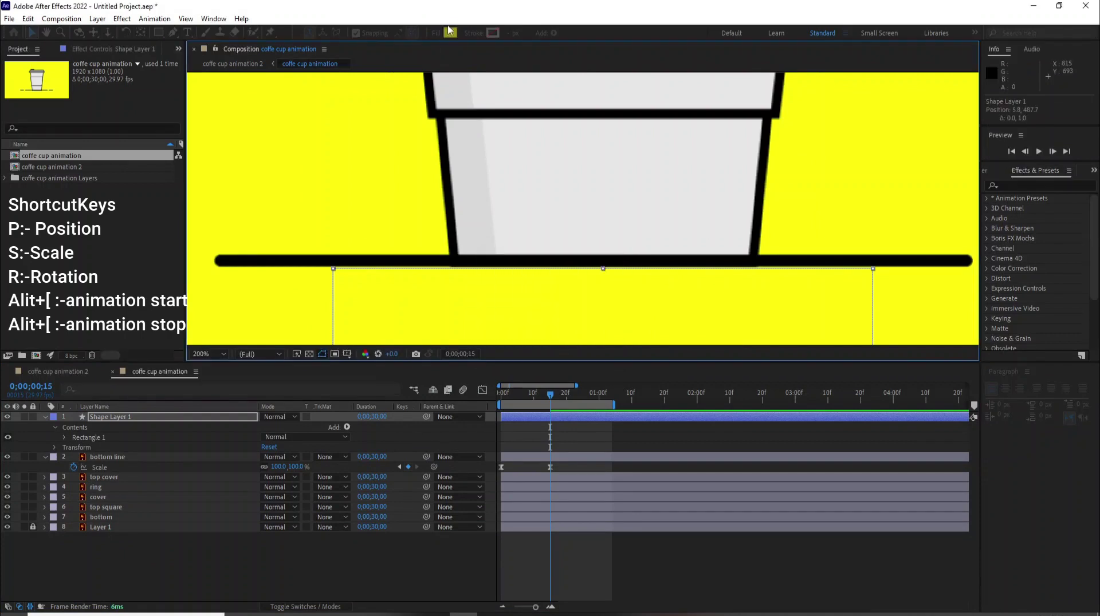
click(450, 30)
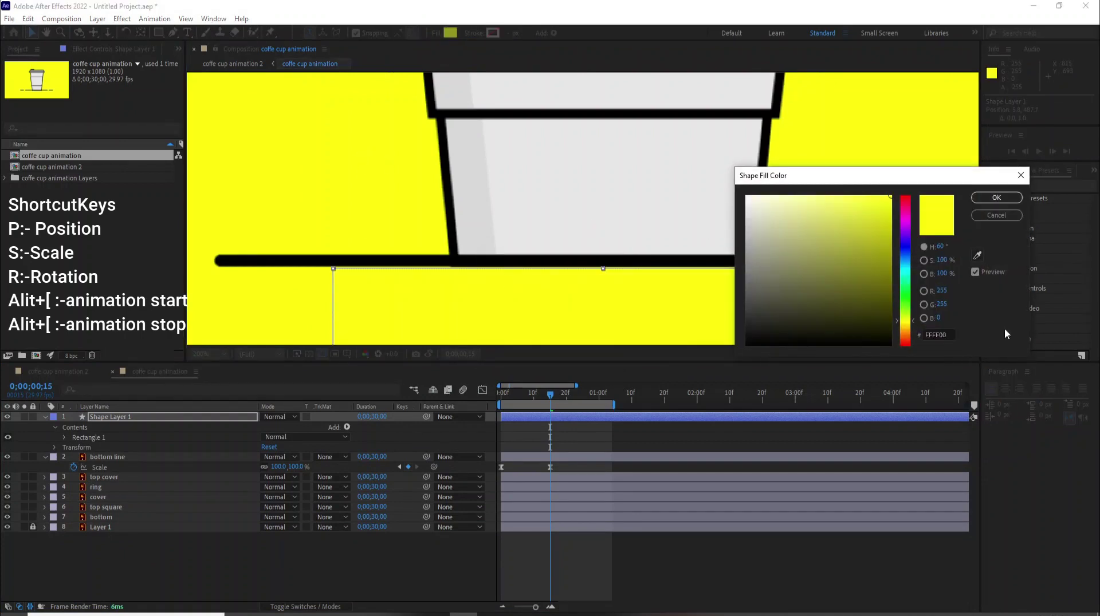
click(997, 198)
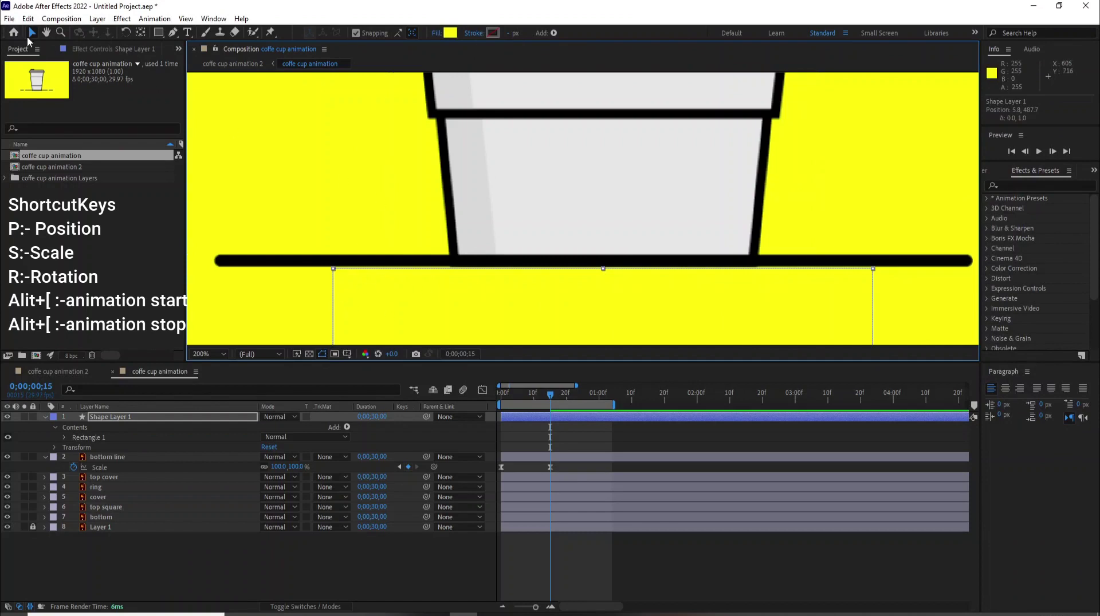
Fit the composition in view and move the rectangle's shape layer directly beneath the bottom line layer
scroll(412, 328, down, 2)
click(204, 354)
click(219, 382)
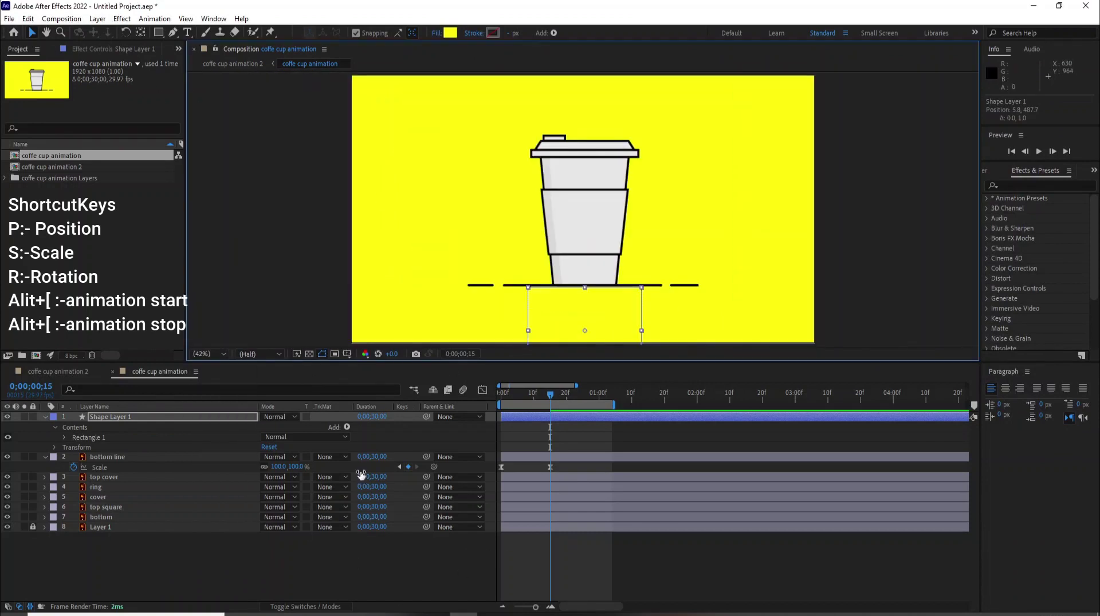
click(45, 417)
drag(94, 417, 78, 447)
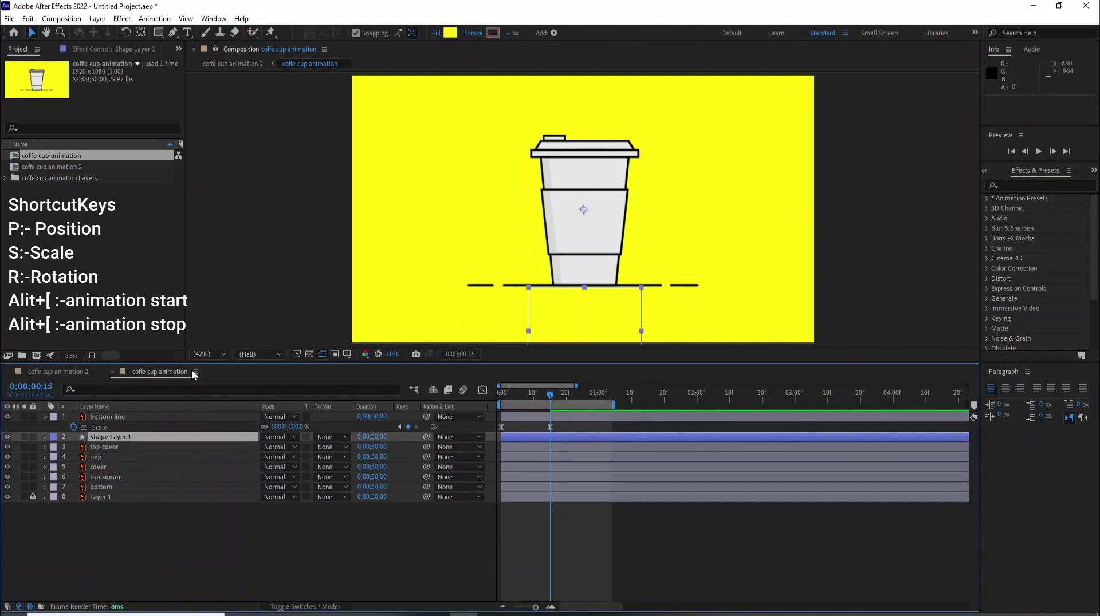
click(171, 540)
Keyframe the top cover's position to rise from 967.3, 1067.2 at 0;00;00;08, overshoot upward at 0;00;00;15 and settle on the cup at 0;00;00;24
click(112, 447)
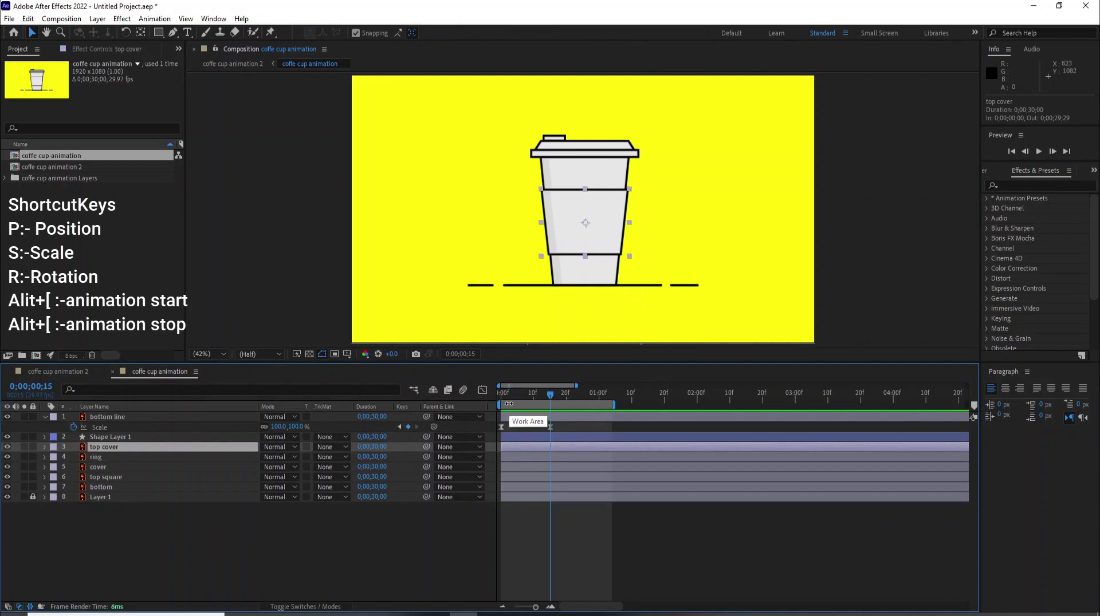
click(527, 400)
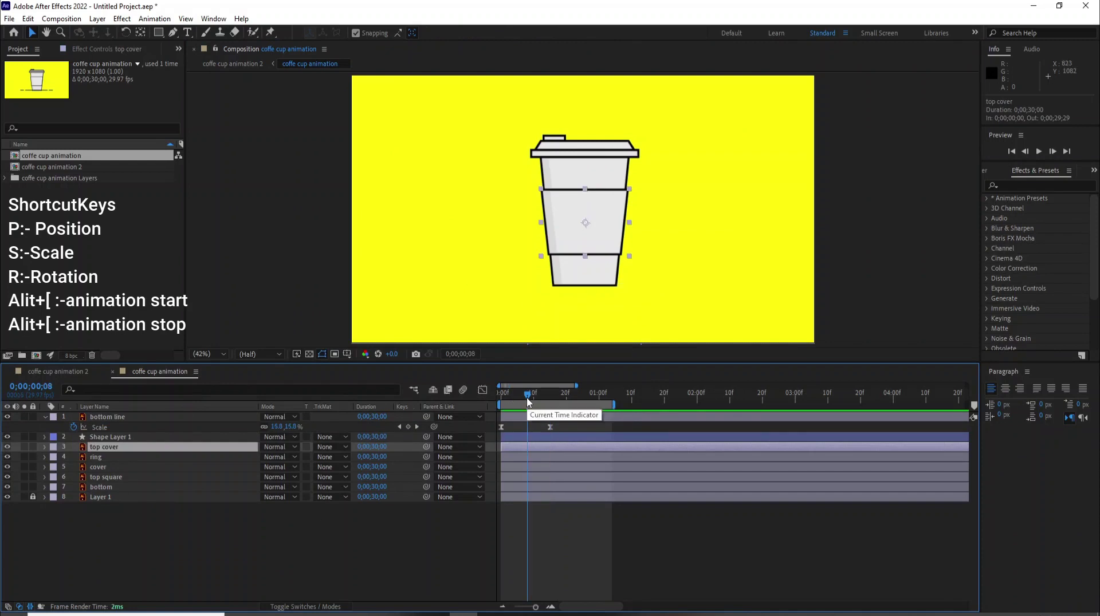
key(p)
key(shift+r)
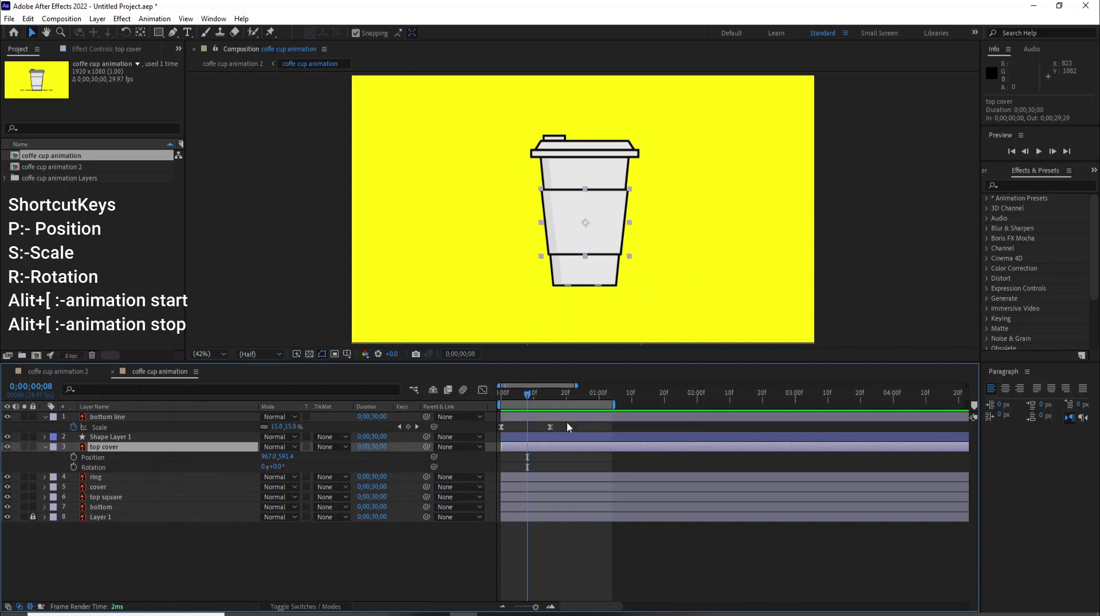
drag(528, 401, 566, 421)
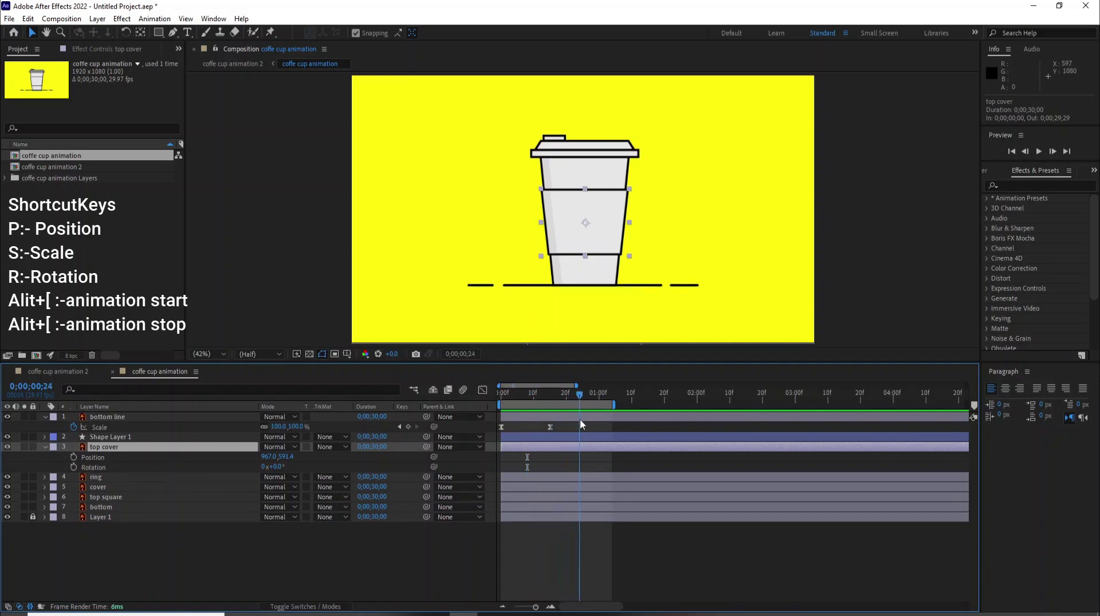
click(72, 458)
click(549, 398)
drag(593, 219, 597, 196)
click(527, 395)
drag(598, 205, 610, 343)
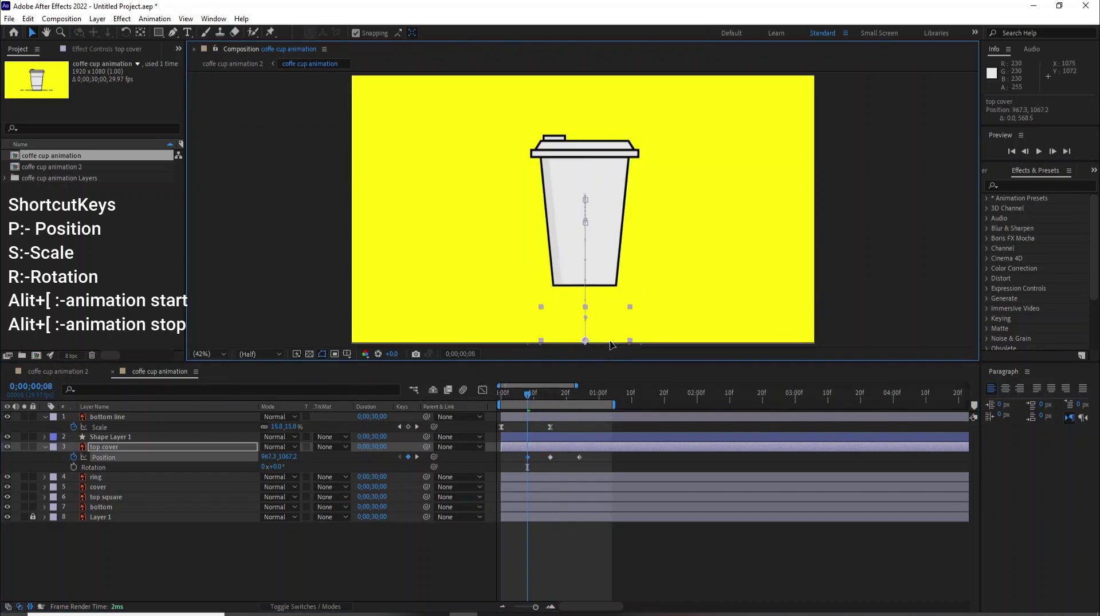
Keyframe the top cover's rotation at 10° on 0;00;00;08 and 0;00;00;15, returning to 0° at 0;00;00;24
click(73, 468)
drag(274, 467, 288, 474)
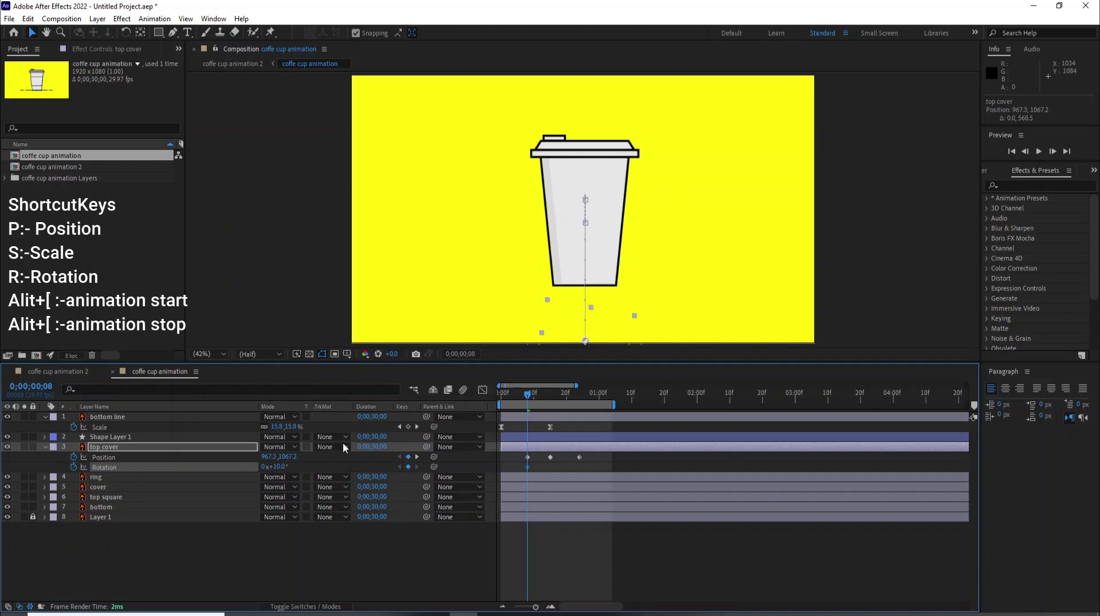
drag(528, 399, 551, 409)
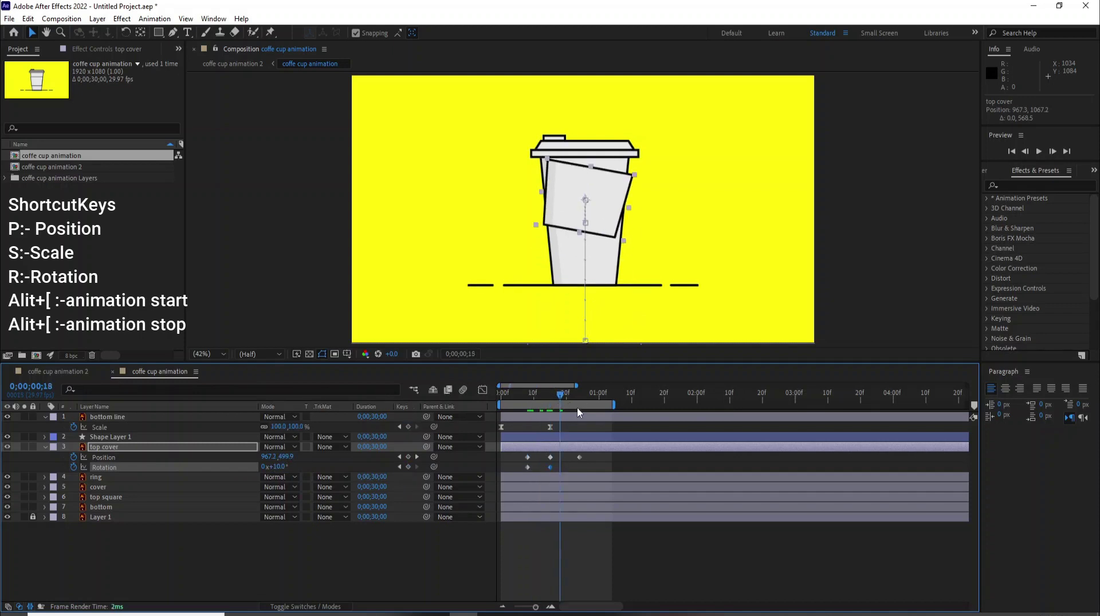
drag(570, 403, 583, 410)
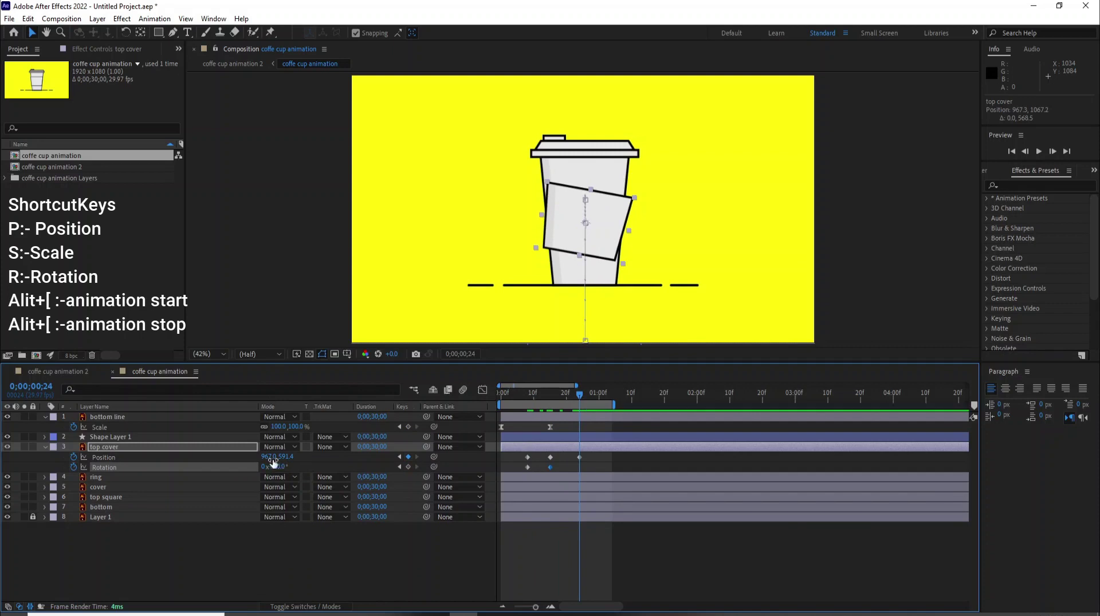
key(Return)
Apply Easy Ease to the top cover's position and rotation keyframes and adjust the position speed graph, checking the motion in a preview
drag(593, 457, 515, 472)
click(562, 534)
drag(593, 461, 518, 453)
click(482, 390)
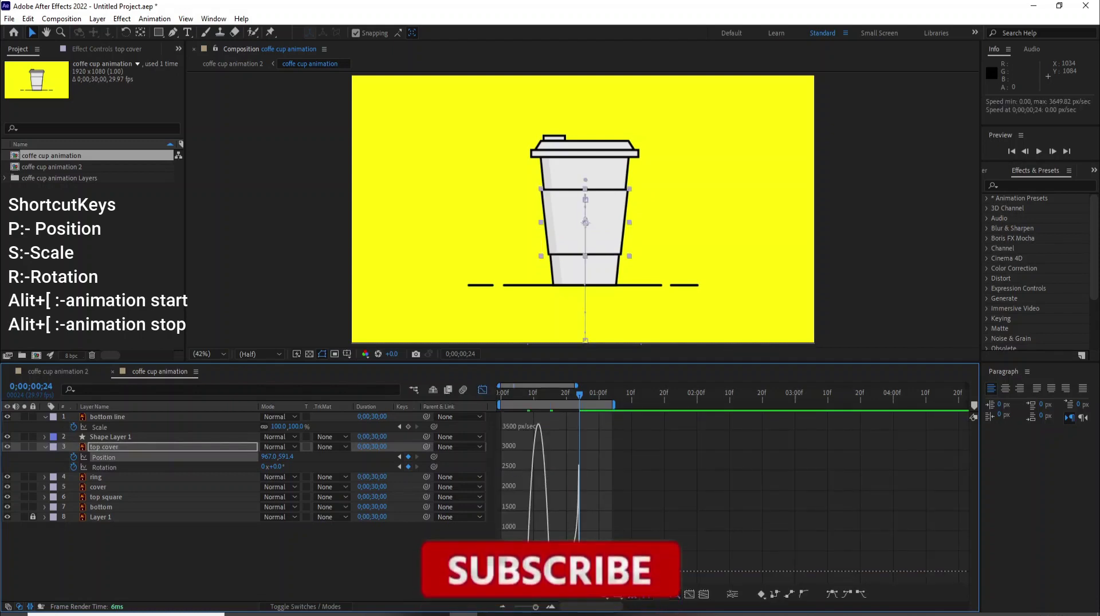
click(482, 390)
key(space)
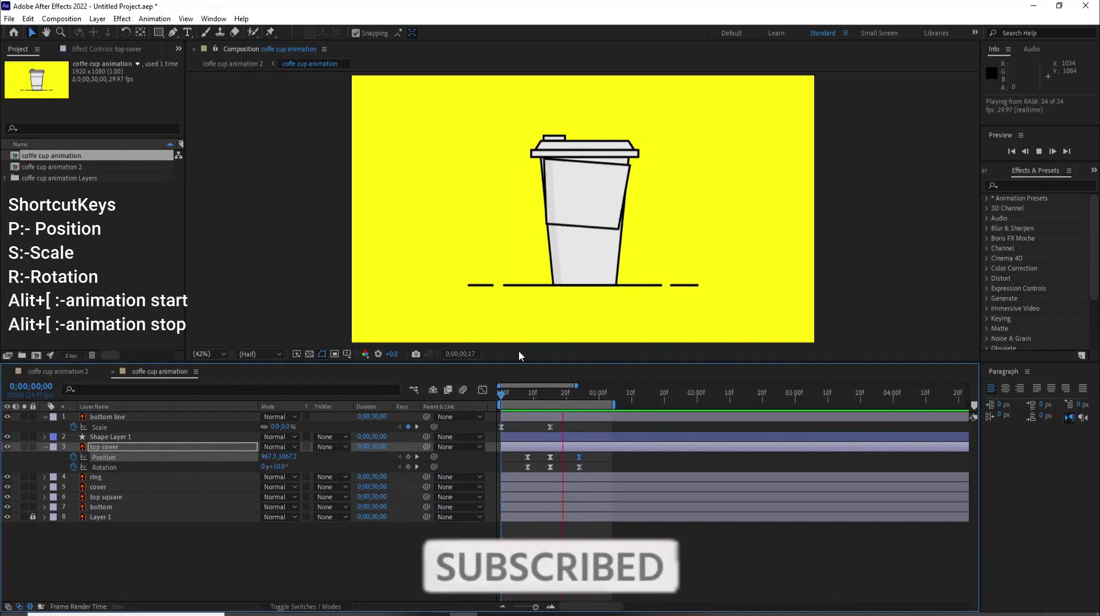
key(space)
Extend the outgoing ease of the top cover's rotation keyframe at 0;00;00;15 in the graph and preview the animation
drag(588, 470, 521, 466)
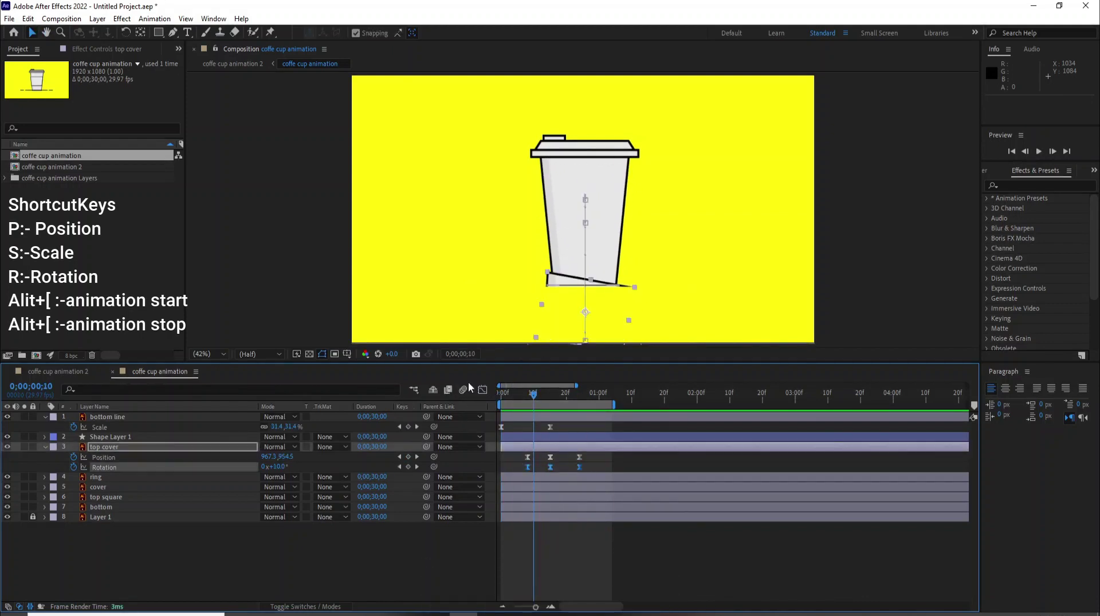
click(482, 390)
click(549, 424)
drag(555, 424, 584, 424)
click(483, 390)
key(space)
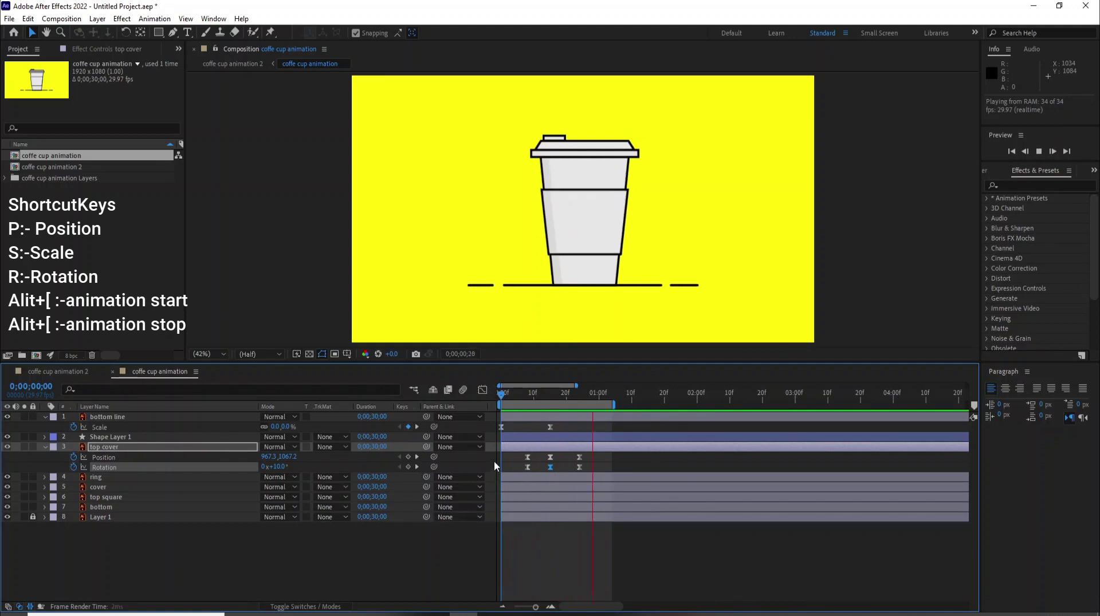
key(space)
click(96, 479)
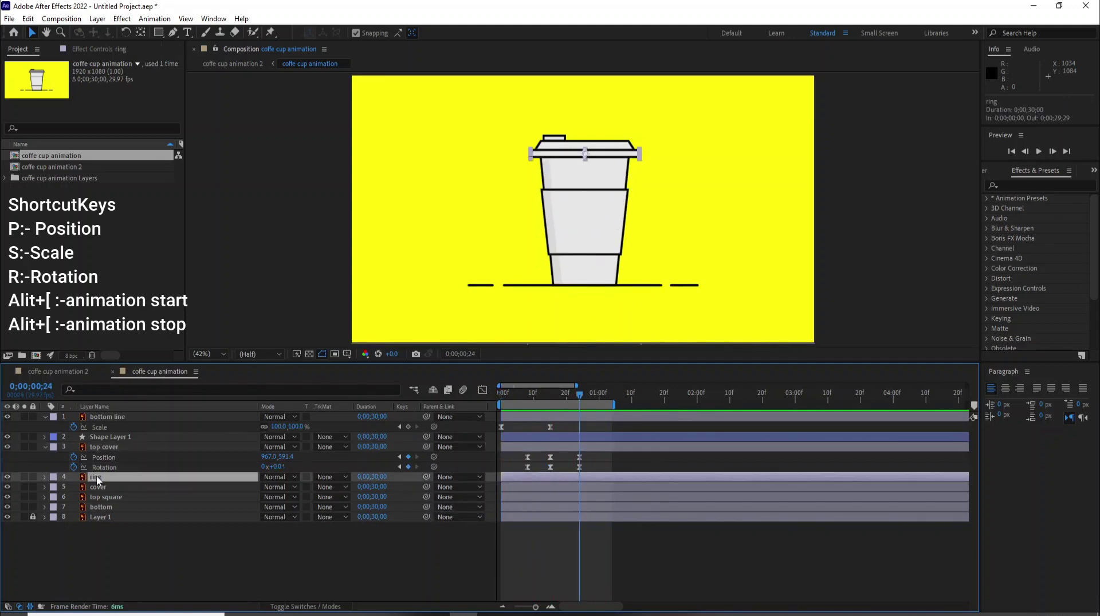
key(s)
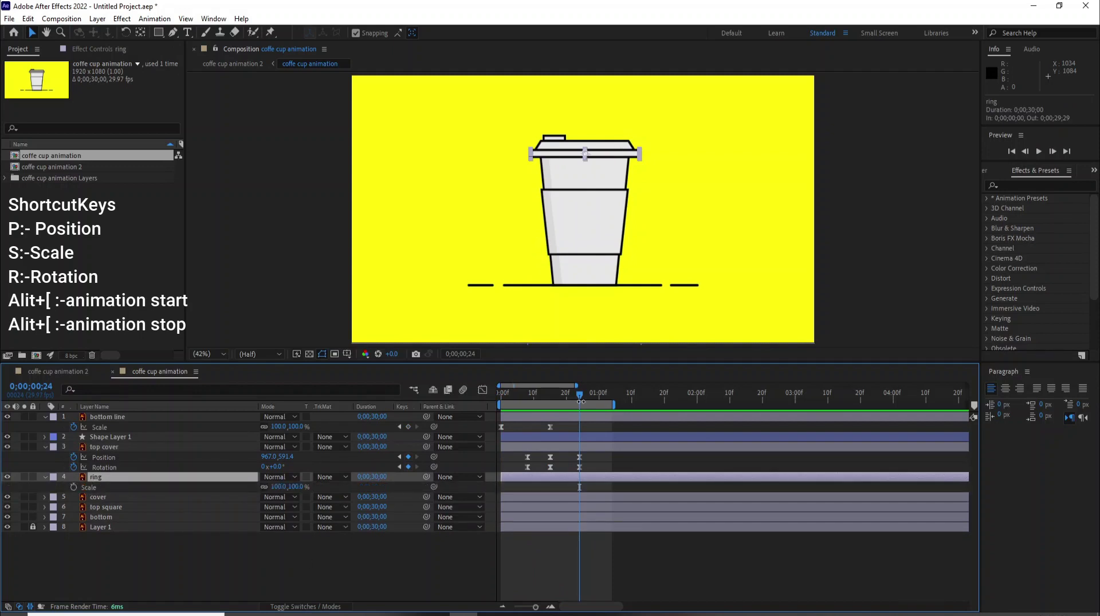
drag(577, 393, 493, 400)
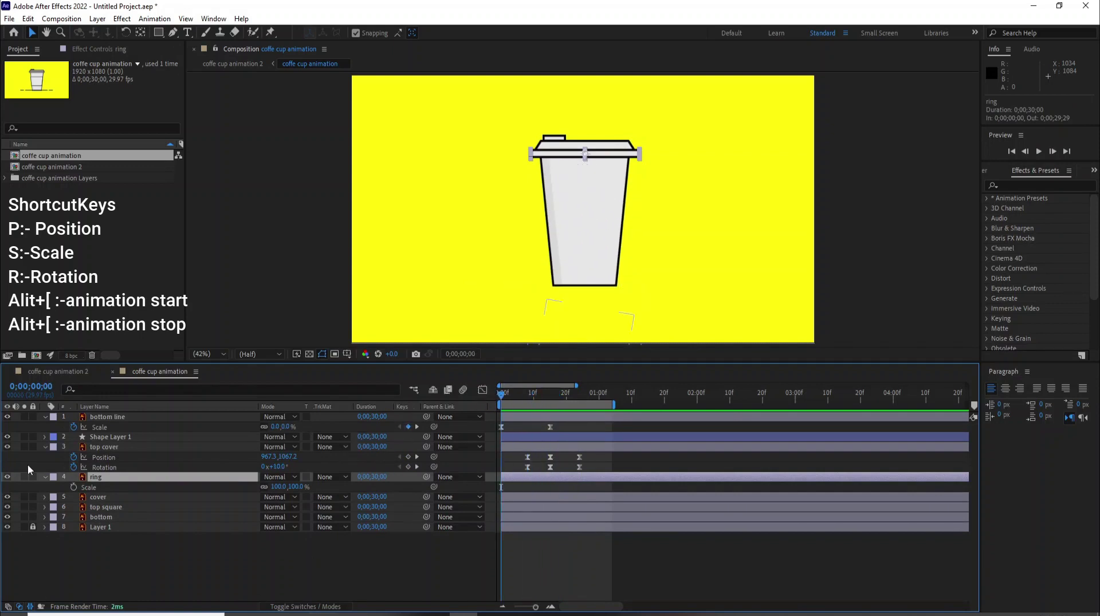
click(45, 478)
Reveal the position property of the bottom layer
click(95, 498)
click(94, 507)
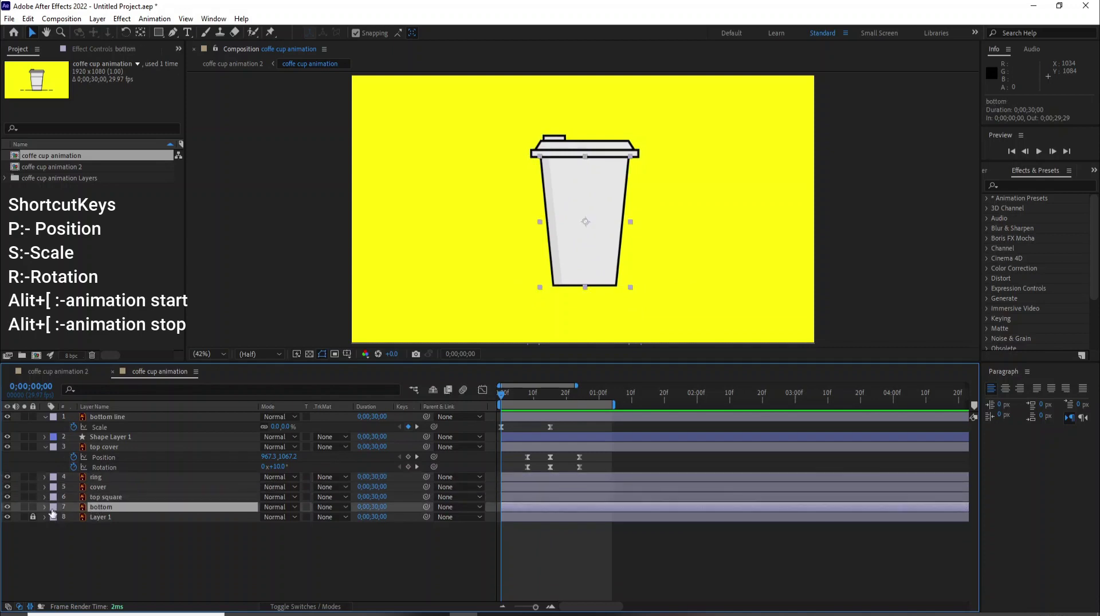
key(p)
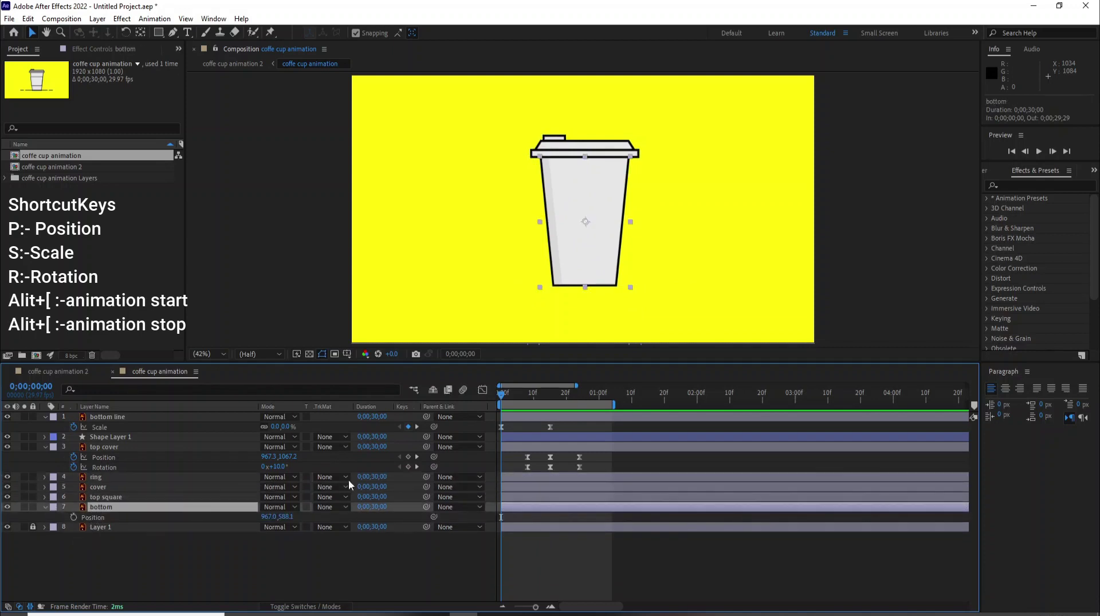
Try keyframing the bottom layer's position at 0;00;00;08 with the cup lowered to about 967.0, 1156.6, and undo it
drag(501, 396, 530, 416)
click(73, 517)
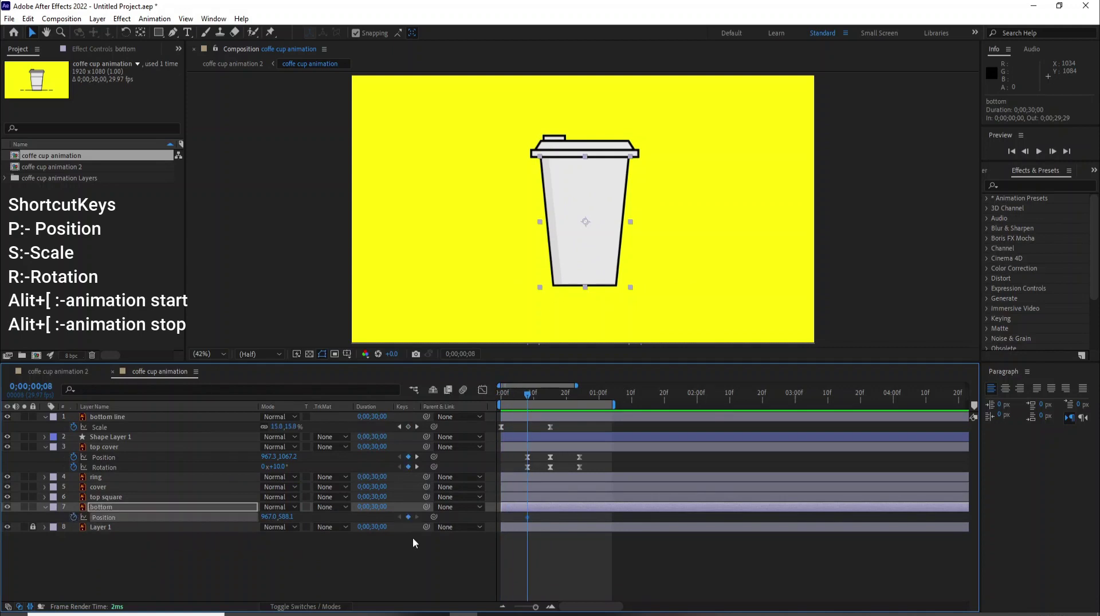
drag(587, 235, 594, 378)
key(shift)
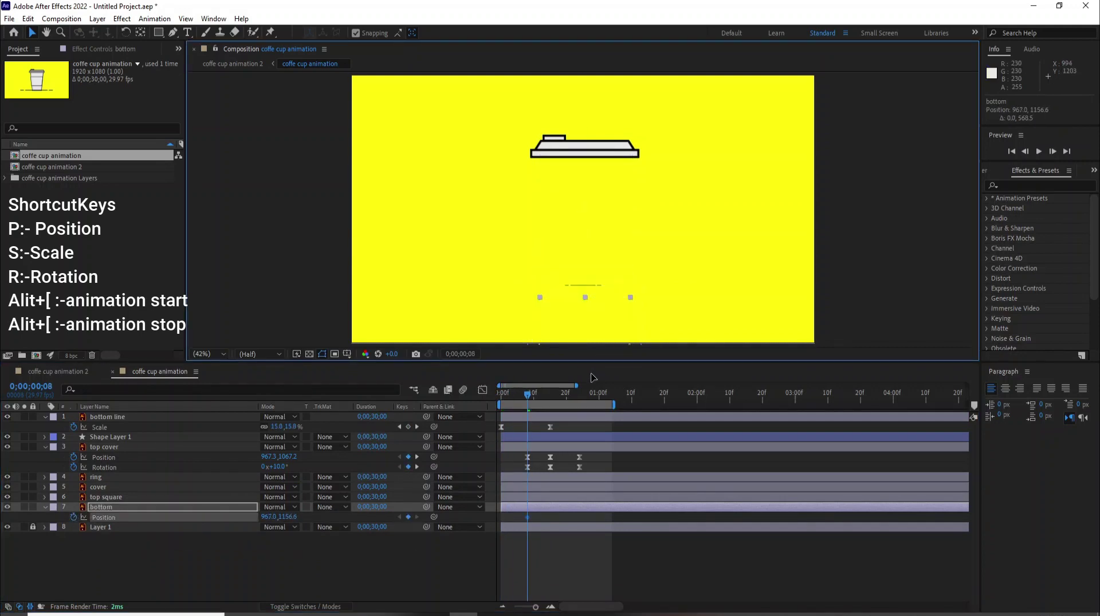
drag(530, 394, 565, 433)
key(Page_Up)
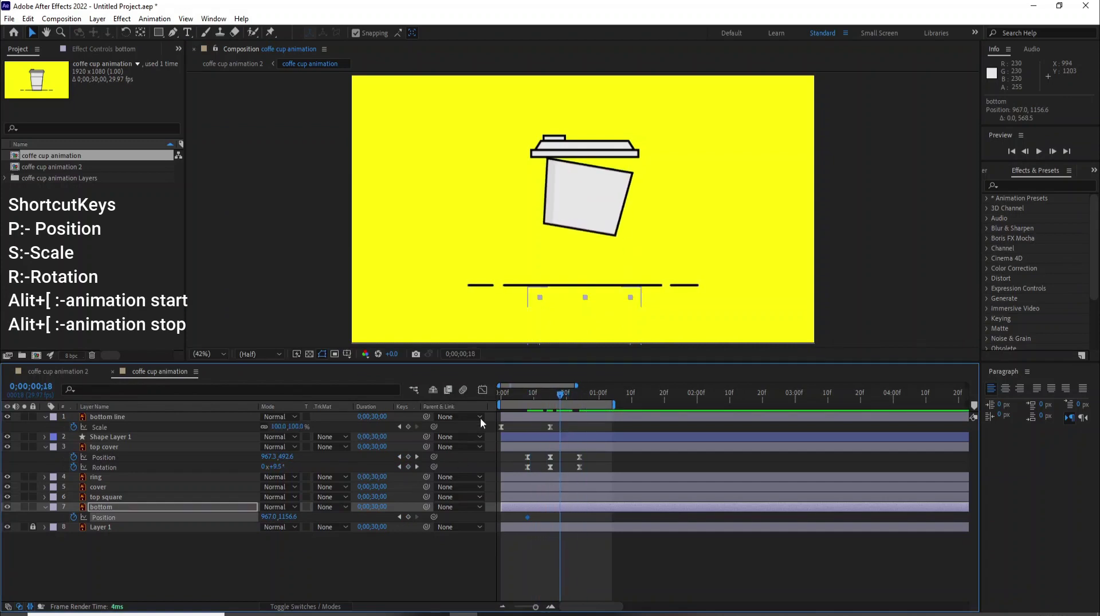
key(shift+Page_Up)
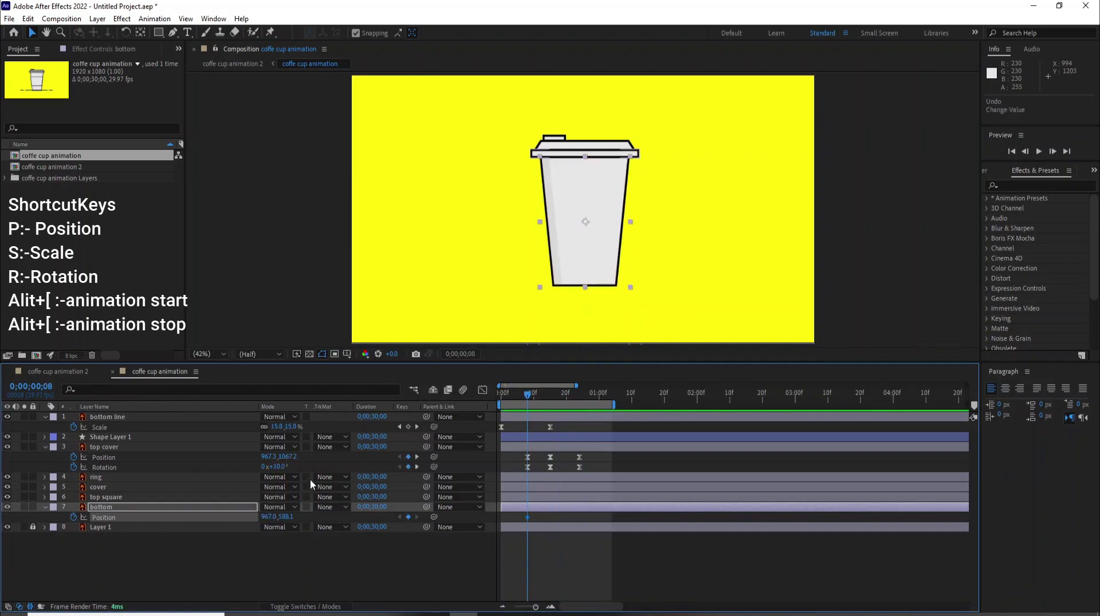
key(ctrl+z)
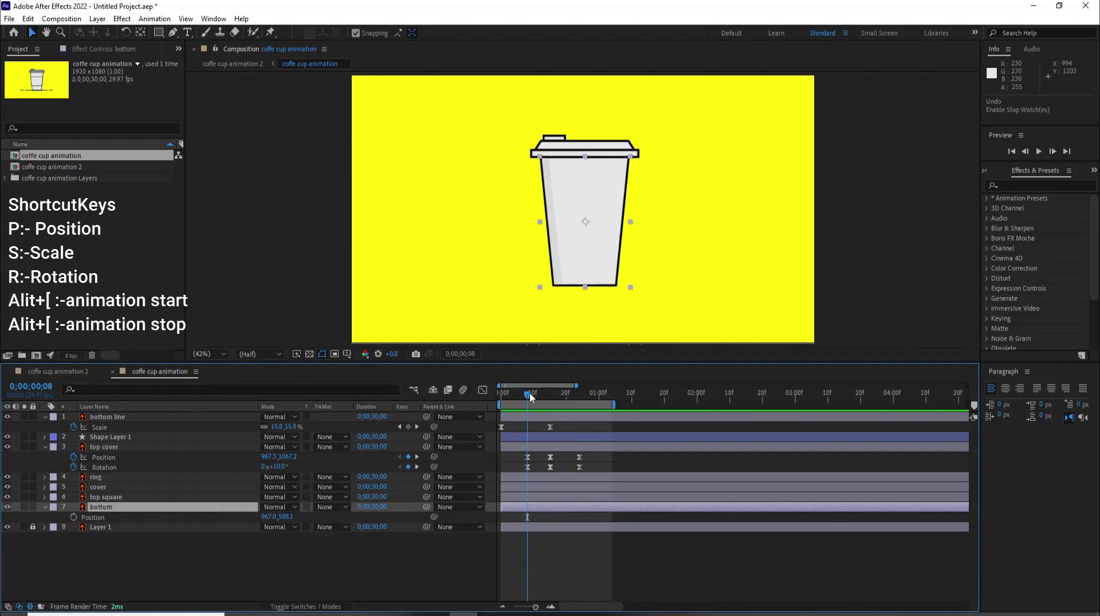
Keyframe the bottom layer's position at rest on 0;00;00;24, raised slightly on 0;00;00;20, and lowered to about 967.0, 1151.8 on 0;00;00;08
drag(530, 396, 565, 404)
click(74, 517)
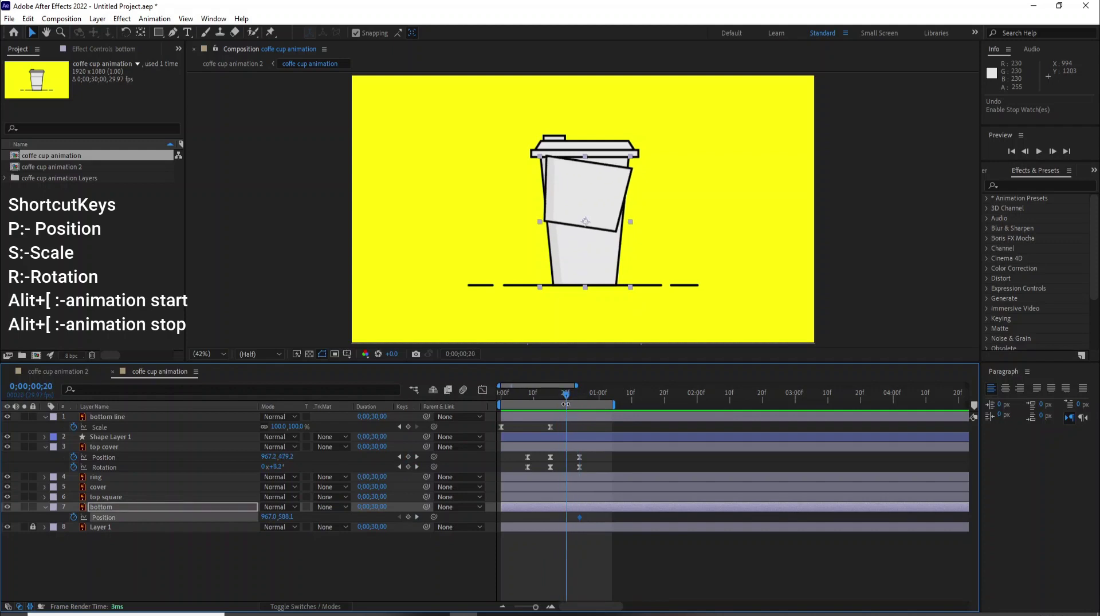
drag(581, 252, 586, 248)
key(space)
click(527, 405)
drag(586, 249, 586, 383)
Apply Easy Ease to the bottom layer's position keyframes and reduce the final keyframe's incoming influence to 0.01% in the speed graph
drag(563, 551, 589, 514)
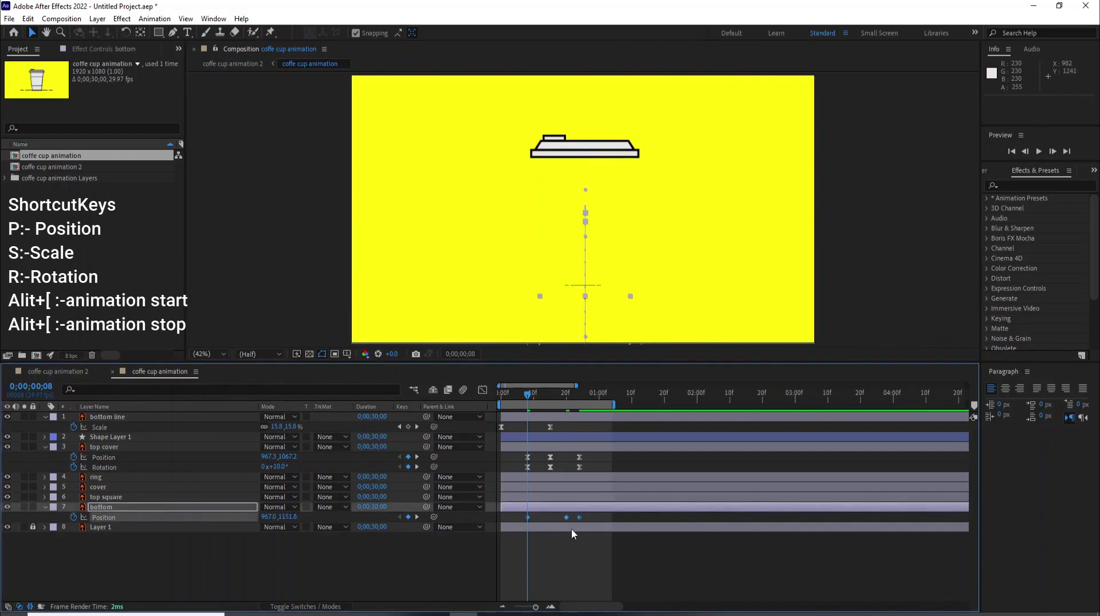
right_click(566, 517)
mouse_move(630, 509)
click(722, 549)
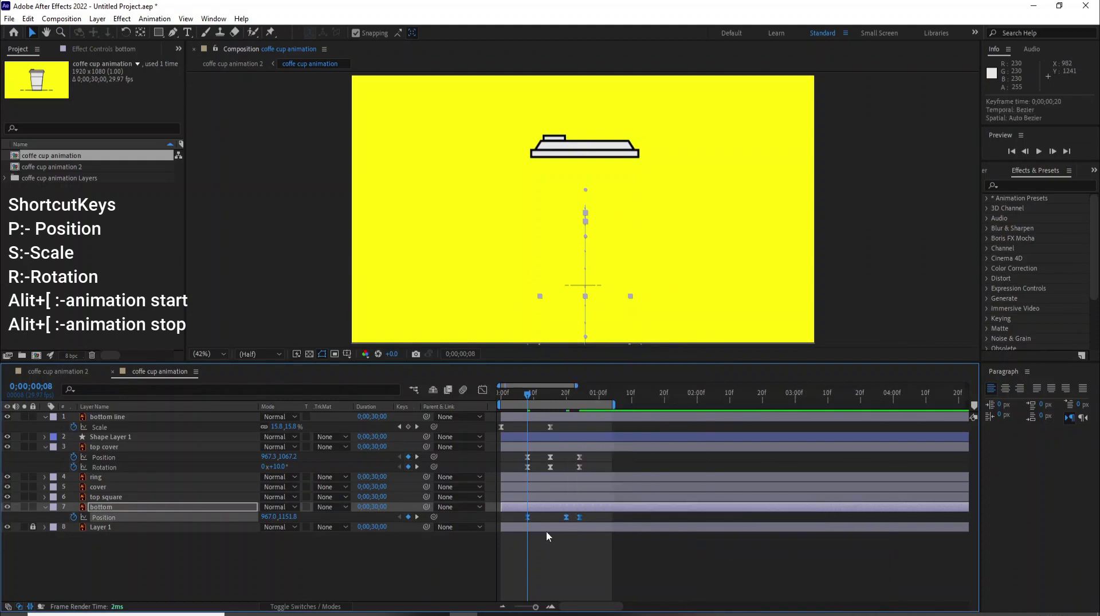
click(483, 391)
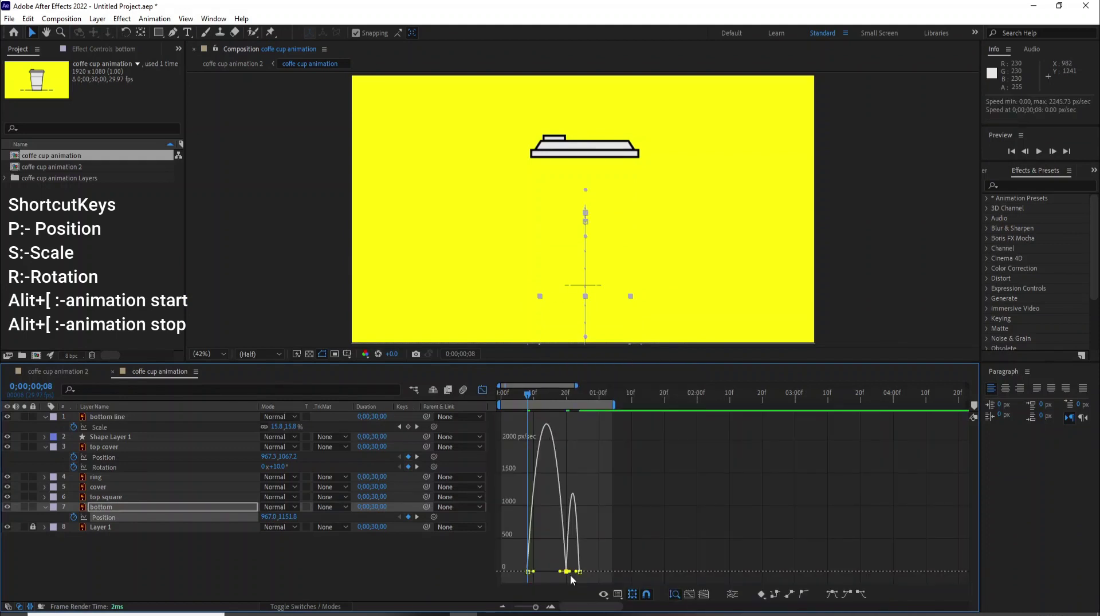
drag(584, 578, 618, 582)
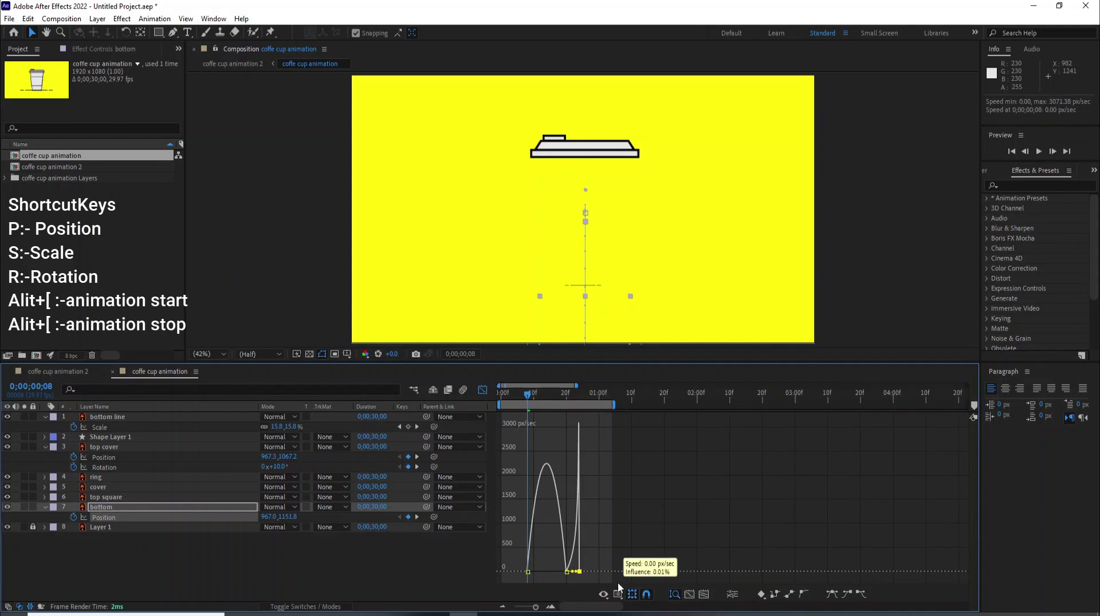
click(483, 391)
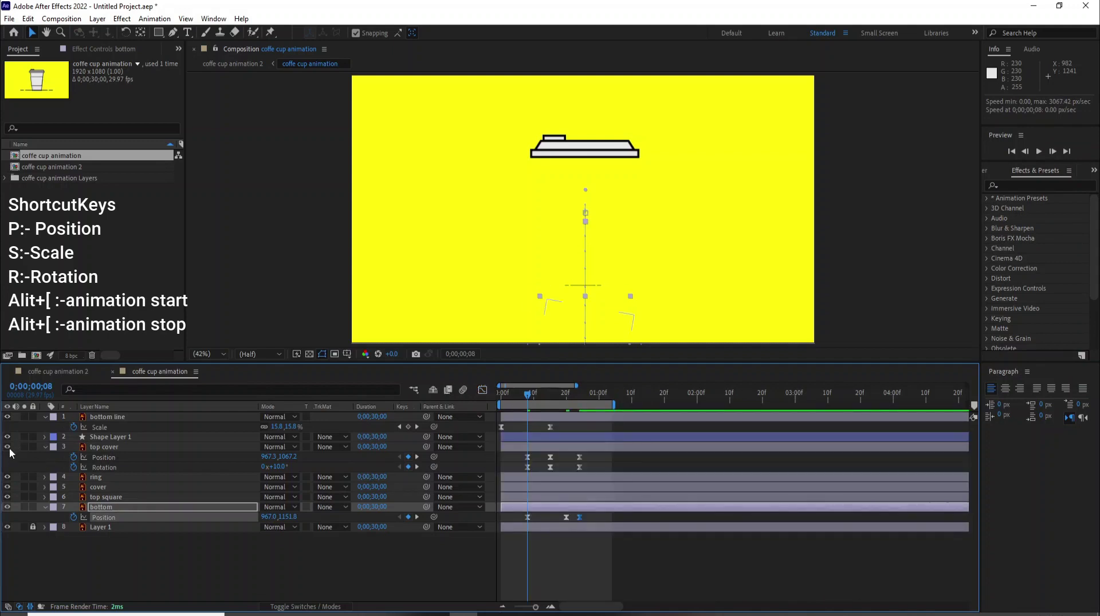
Hide the ring, cover and top square layers and preview the animation from the start
drag(7, 471, 6, 498)
click(8, 487)
click(8, 499)
click(8, 499)
click(107, 584)
click(499, 403)
key(space)
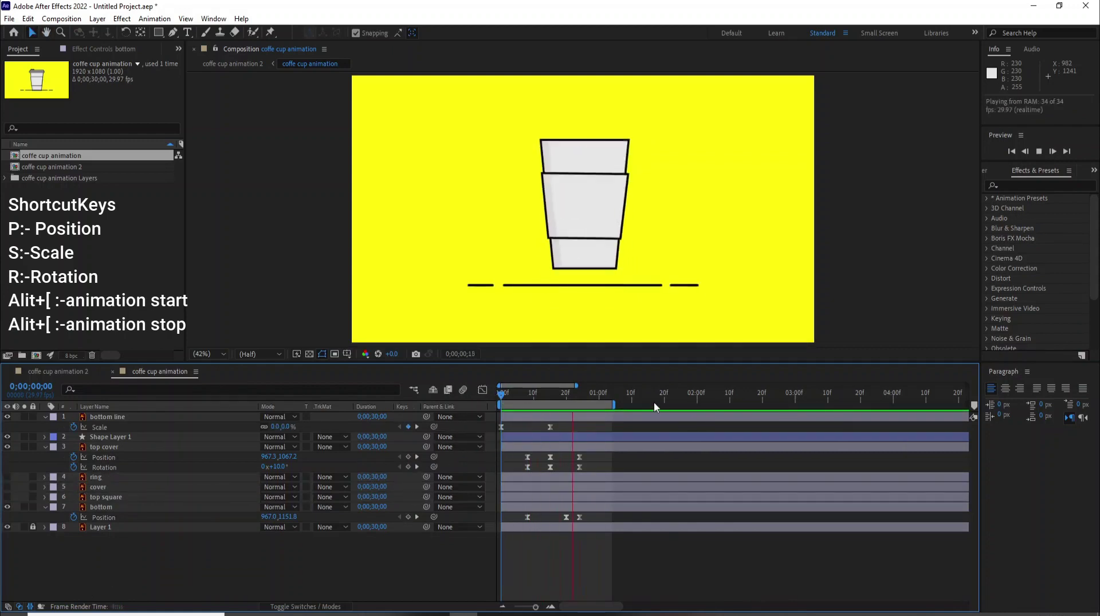
key(space)
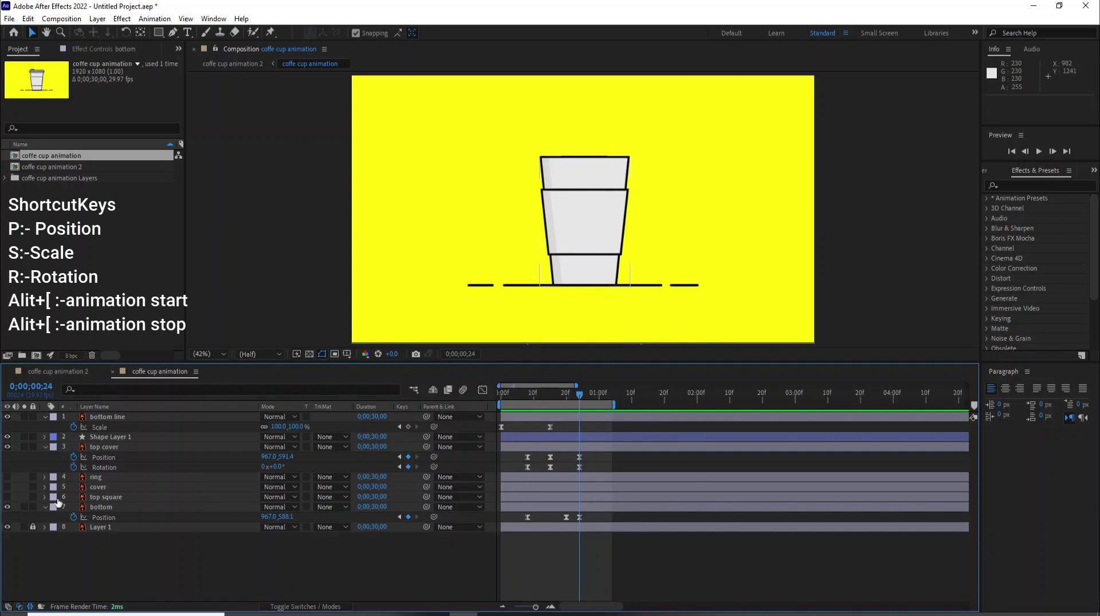
Keyframe the ring layer's scale at 0% on 0;00;00;18
click(68, 479)
key(s)
drag(541, 394, 561, 398)
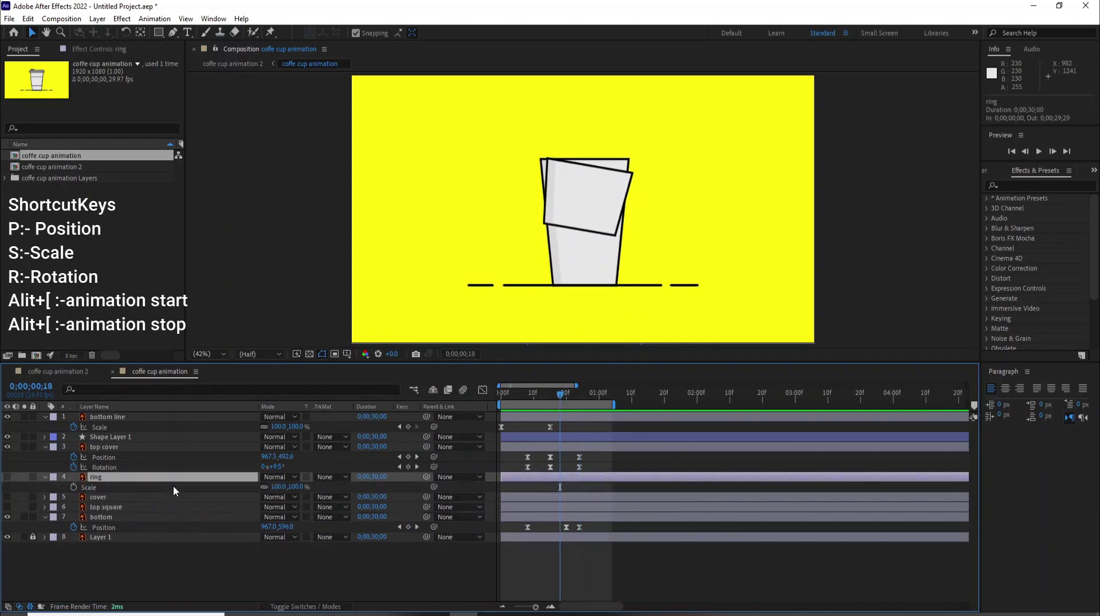
click(73, 488)
click(281, 486)
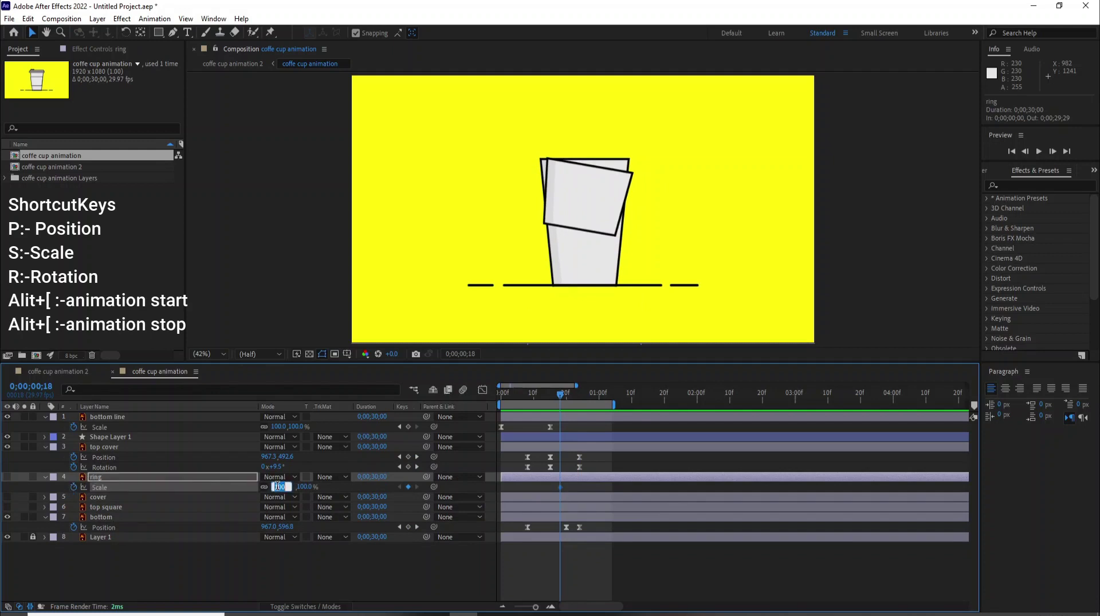
text(0)
key(Return)
Show the ring layer and keyframe its scale at 130% on 0;00;00;26 and 100% on 0;00;00;29
drag(563, 401, 587, 412)
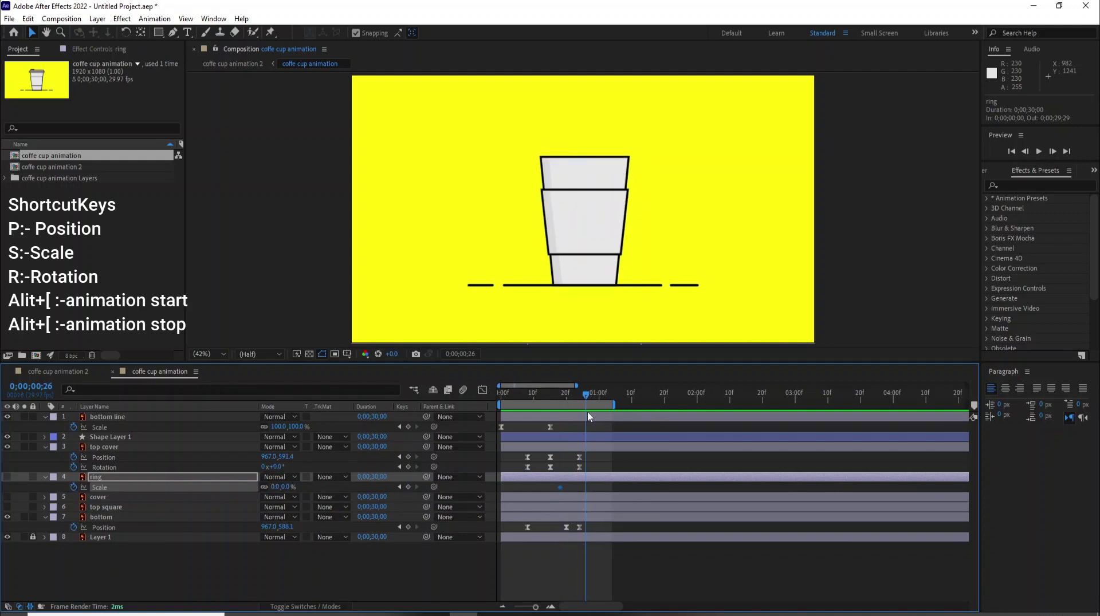
click(275, 485)
key(Return)
drag(587, 398, 597, 404)
click(278, 486)
text(100)
key(Return)
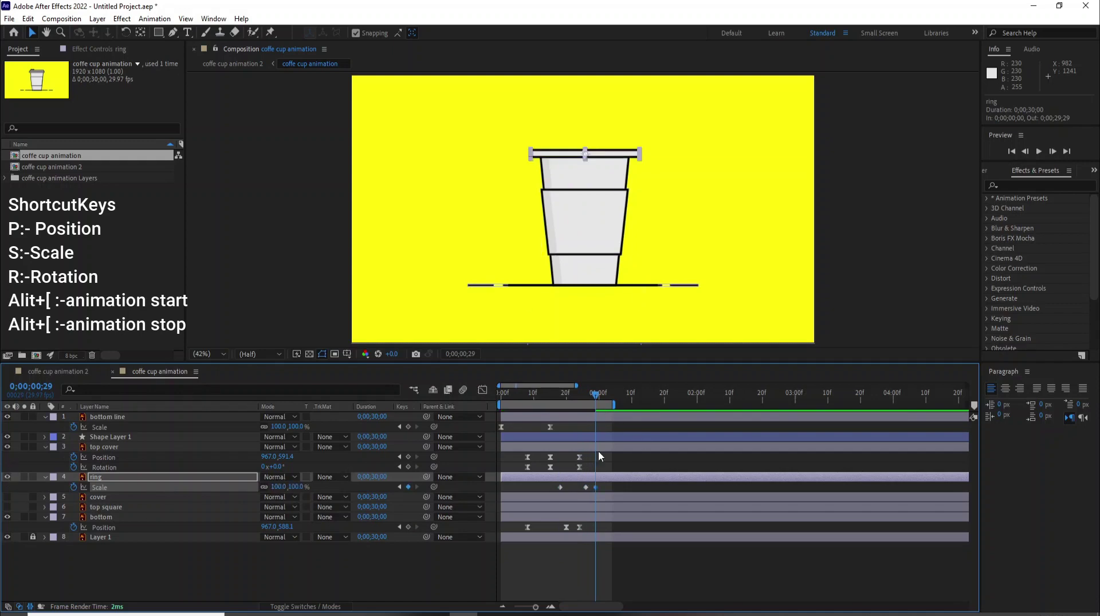
Apply Easy Ease to all three scale keyframes of the ring layer
drag(552, 398, 595, 435)
click(609, 482)
drag(610, 482, 547, 491)
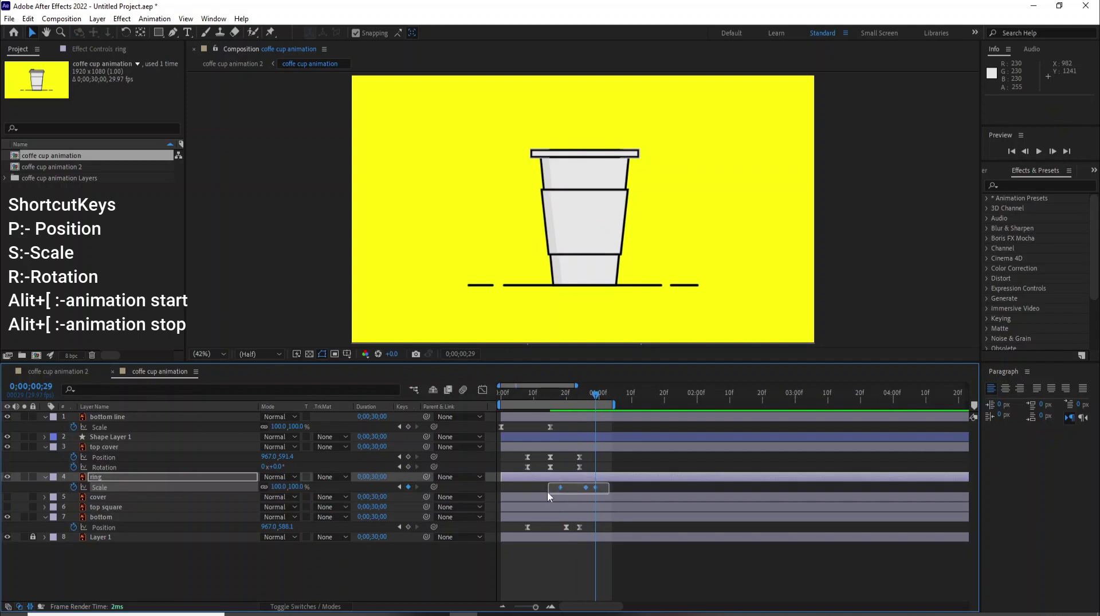
right_click(586, 486)
mouse_move(632, 482)
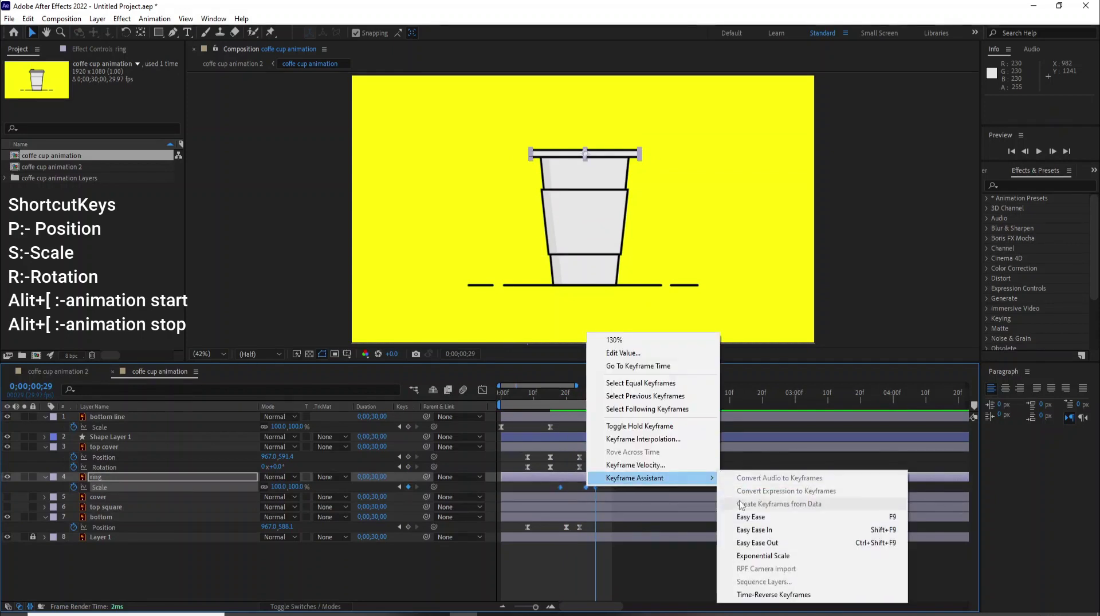
click(745, 514)
Shorten the incoming ease of the ring's final scale keyframe in the speed graph and preview the animation from the start
key(shift+F3)
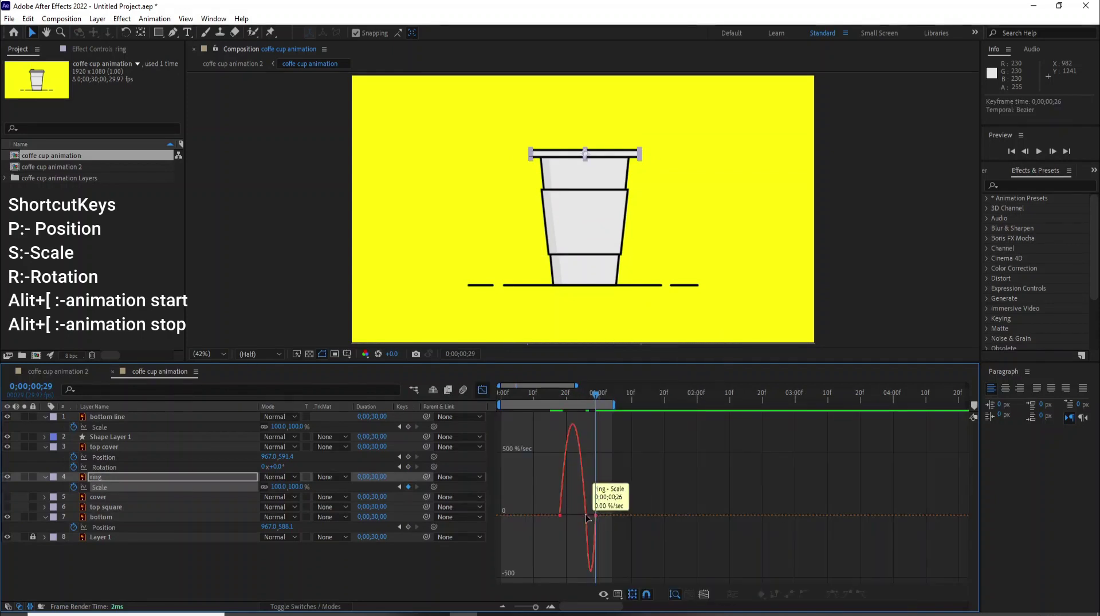
scroll(592, 517, up, 2)
drag(605, 514, 624, 518)
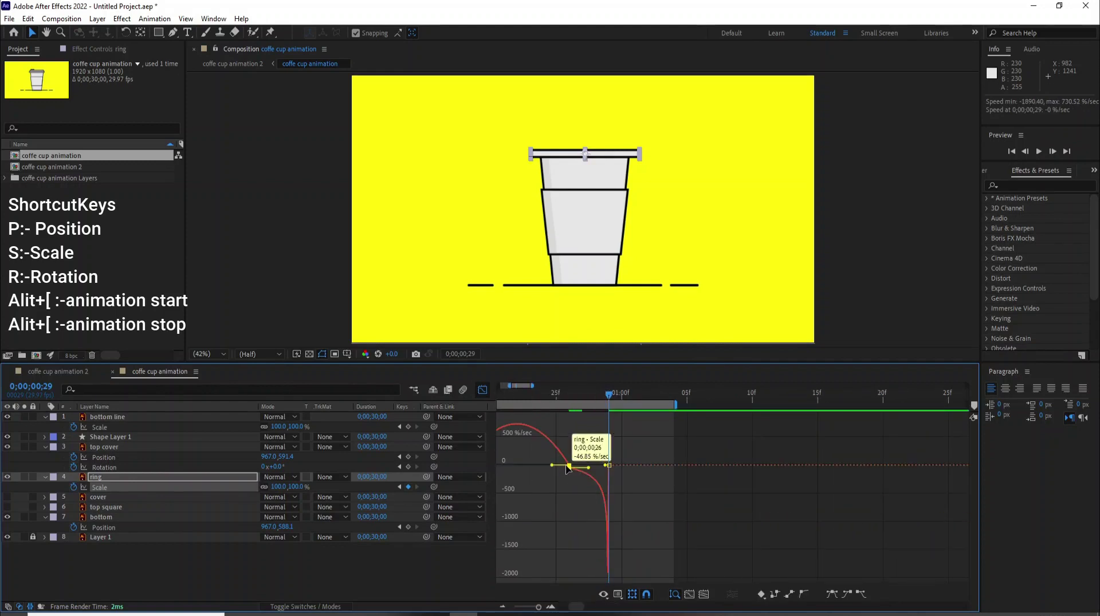
drag(569, 468, 569, 465)
key(shift+F3)
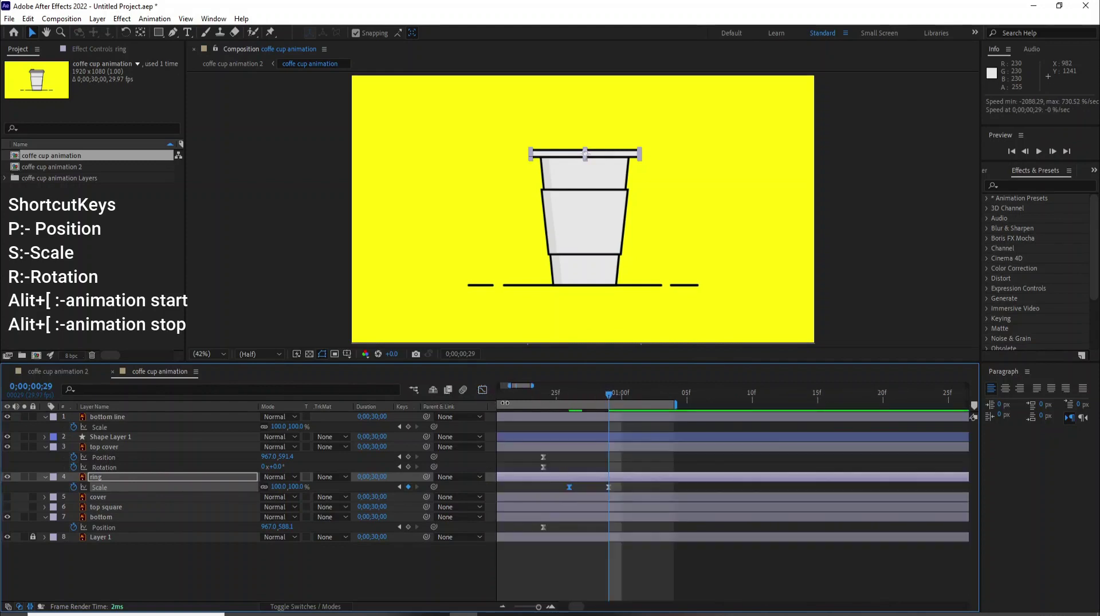
drag(509, 386, 493, 387)
click(499, 395)
key(space)
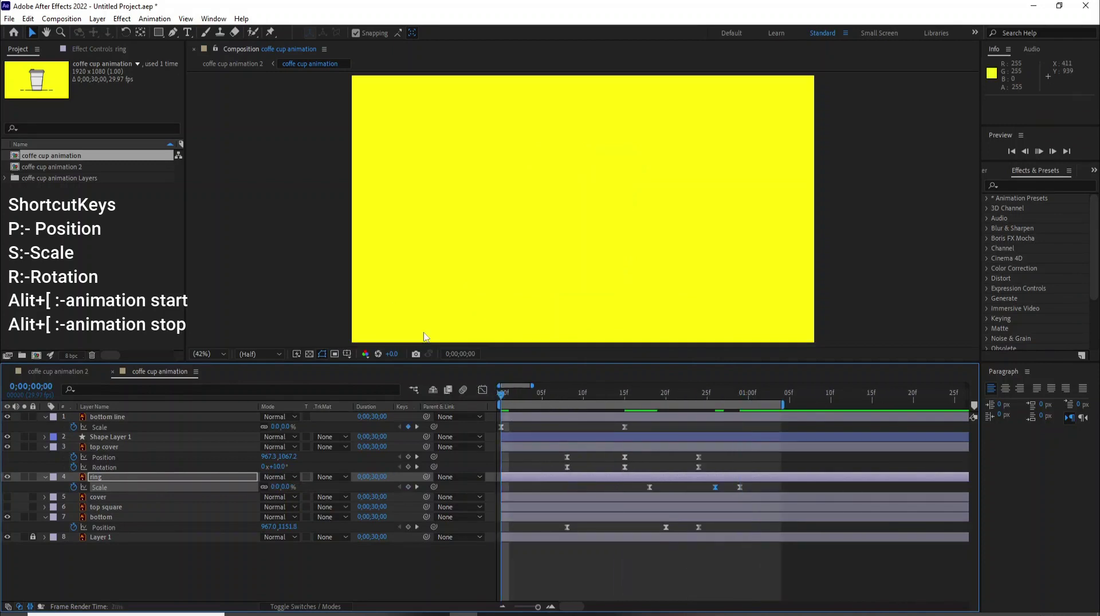
key(space)
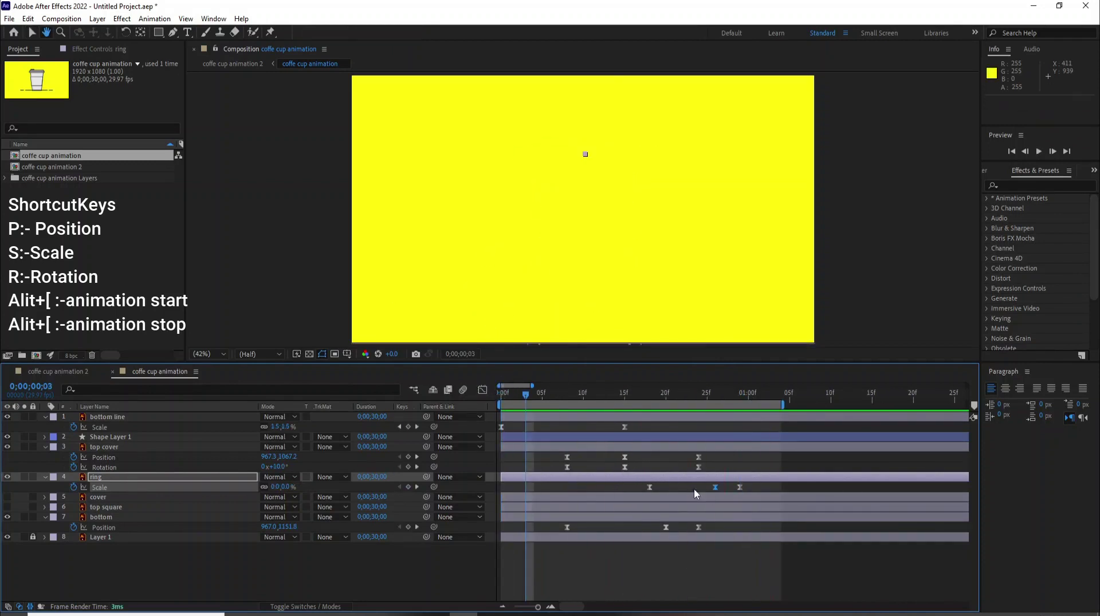
Shift the ring's three scale keyframes four frames later so the last falls on 0;00;01;03, and preview the timing
drag(751, 483, 686, 496)
drag(531, 386, 500, 394)
key(space)
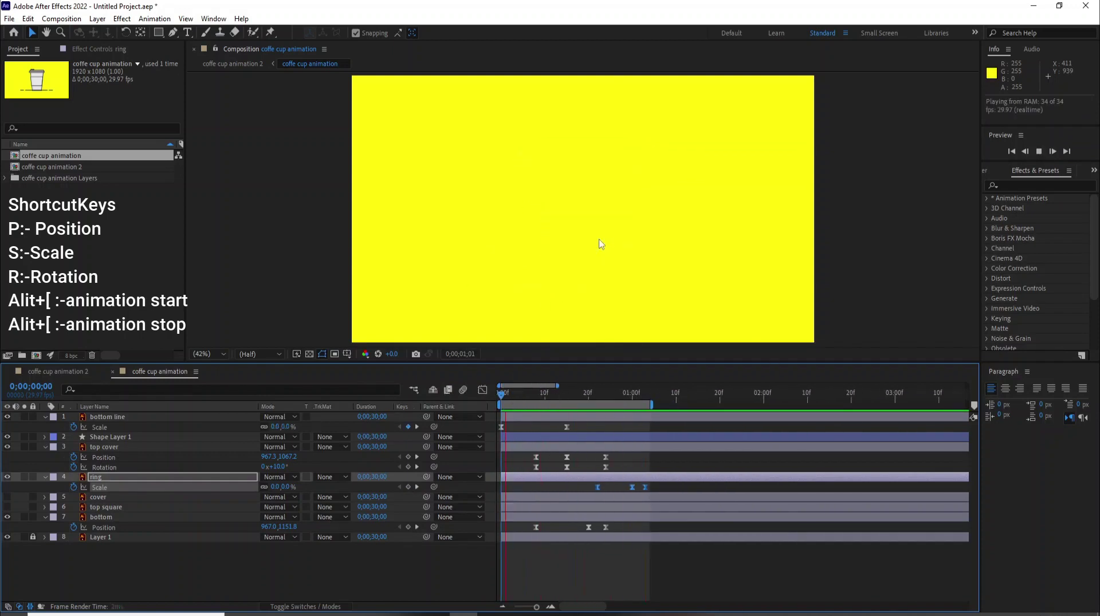
key(space)
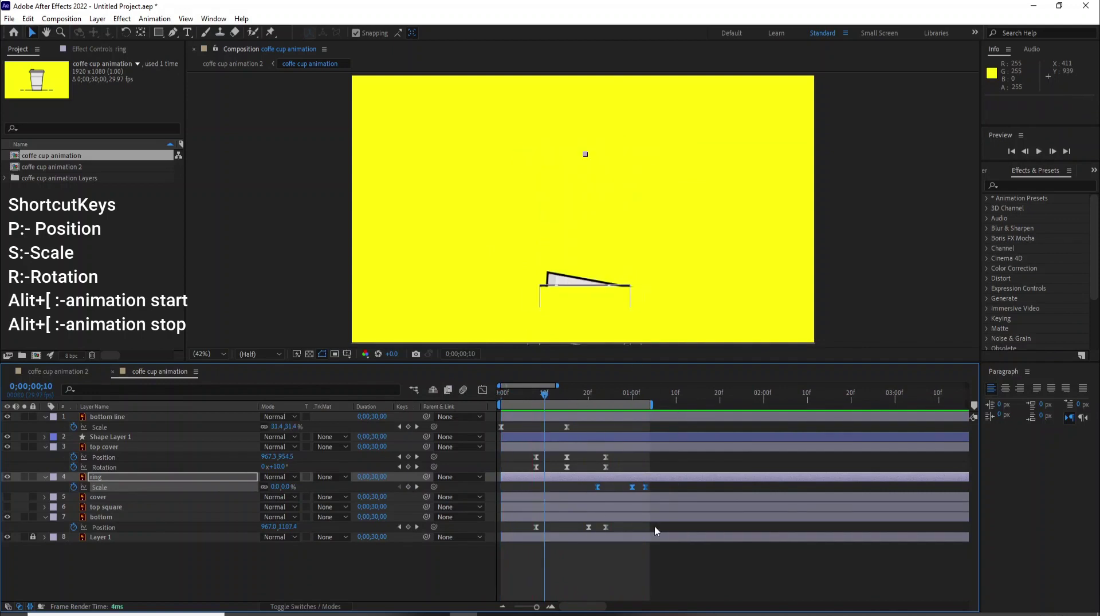
Make the cover layer visible and trim its start to 0;00;01;03, where the ring's scale animation ends
click(116, 497)
click(6, 497)
drag(545, 396, 645, 441)
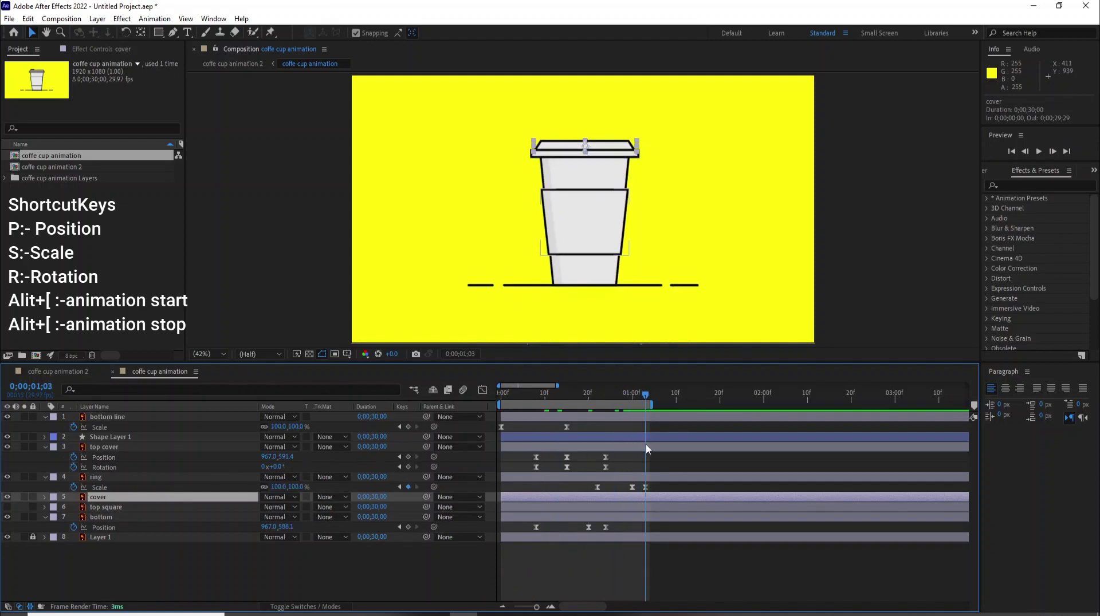
key(alt+bracketleft)
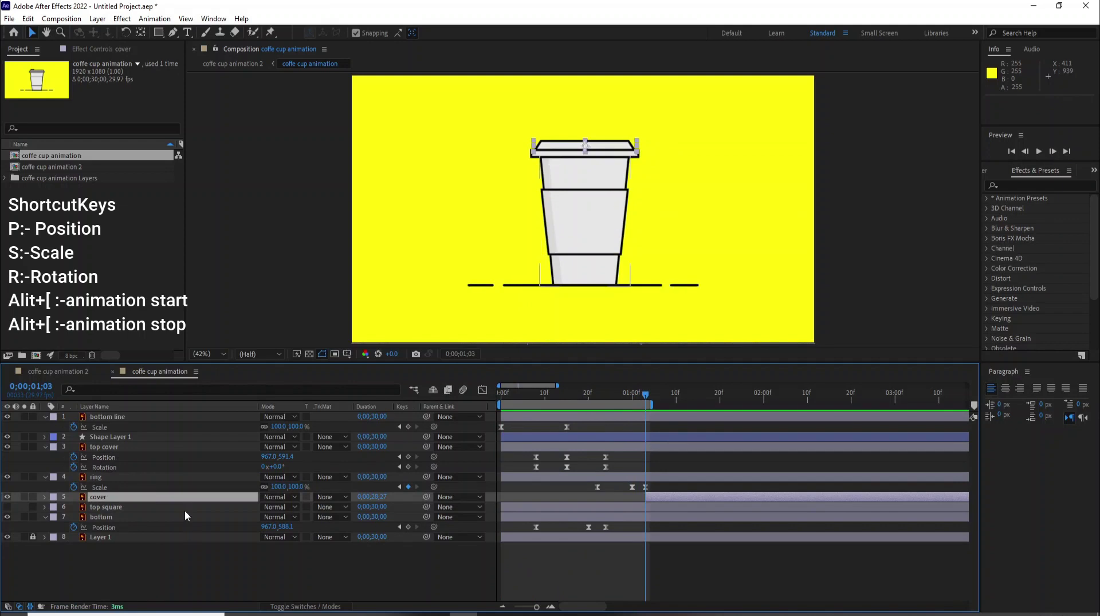
Add a scale keyframe to the cover layer at 0;00;01;03 and set only its vertical scale to 120% at 0;00;01;07
key(s)
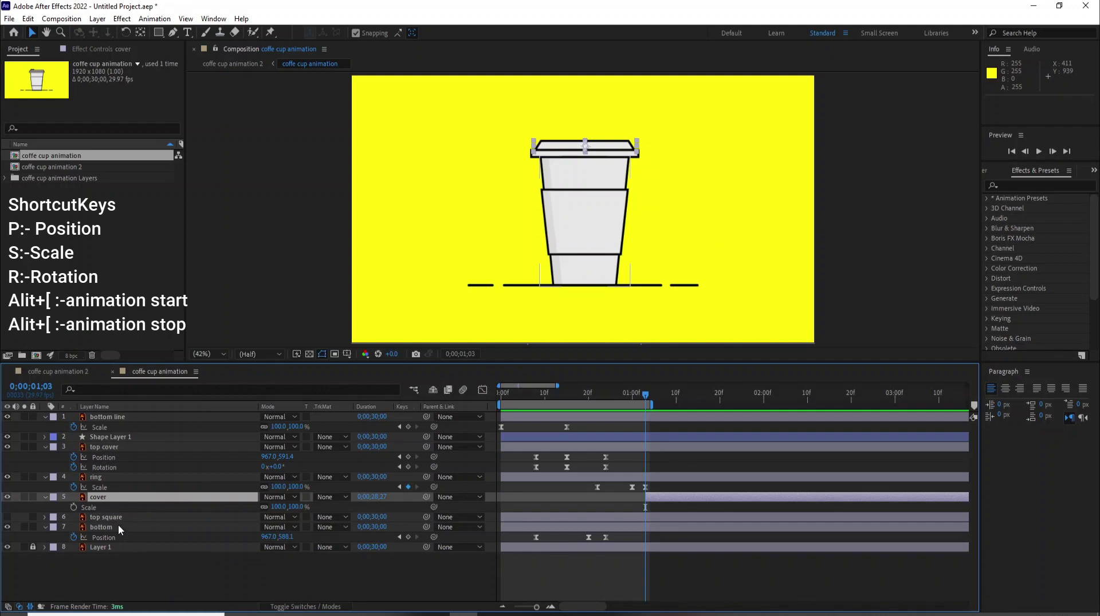
click(73, 507)
drag(643, 396, 660, 401)
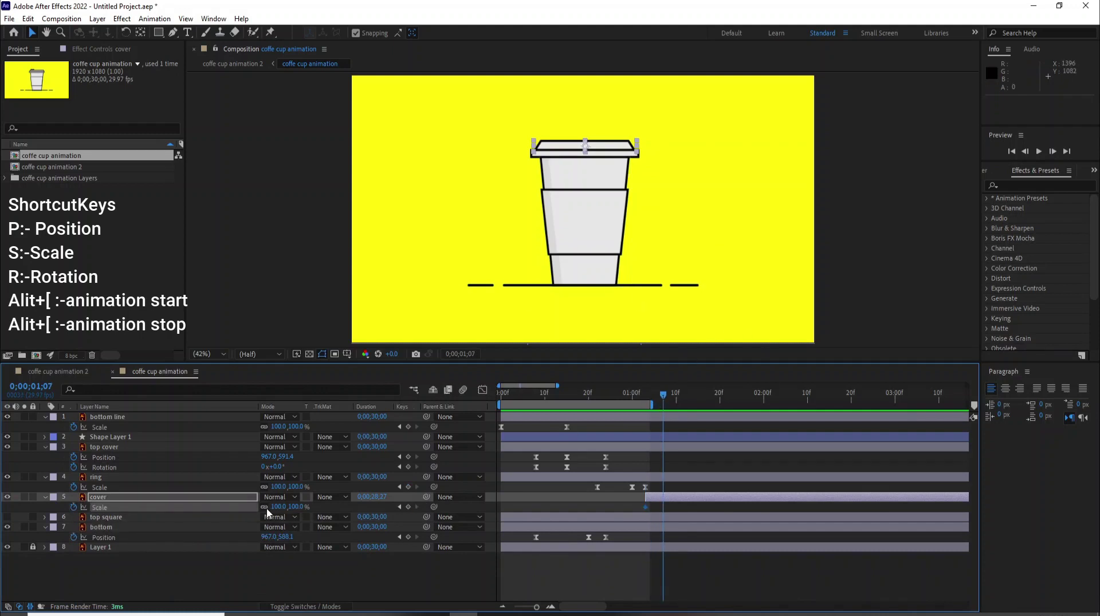
click(293, 508)
text(120)
key(Return)
Set the cover's scale to 100% both horizontally and vertically at 0;00;01;11
drag(662, 399, 680, 410)
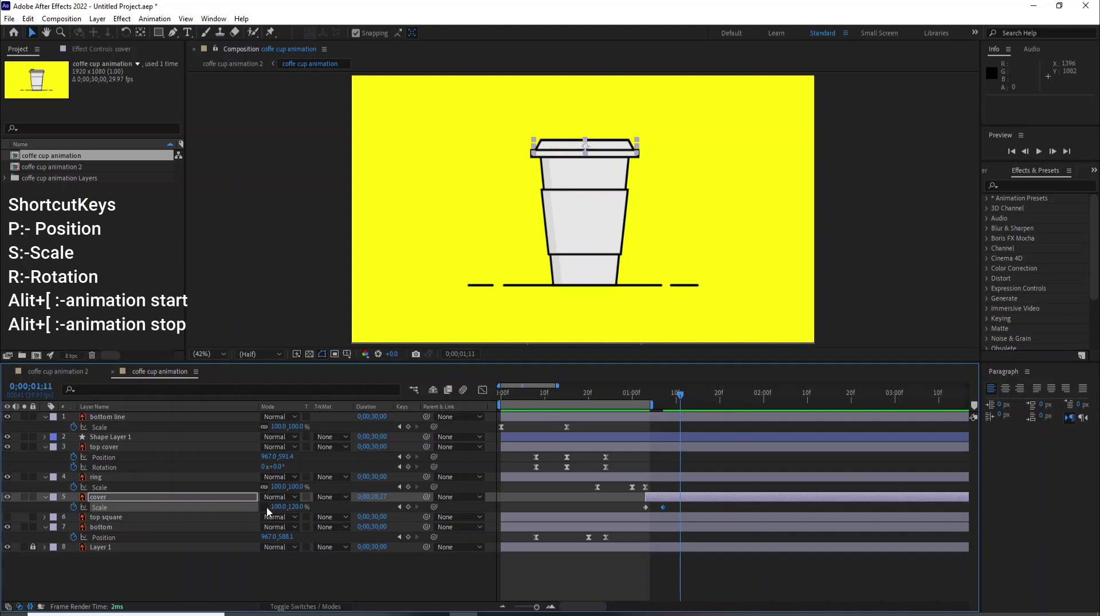
click(281, 507)
click(296, 507)
text(100)
key(Return)
click(275, 506)
text(100)
key(Return)
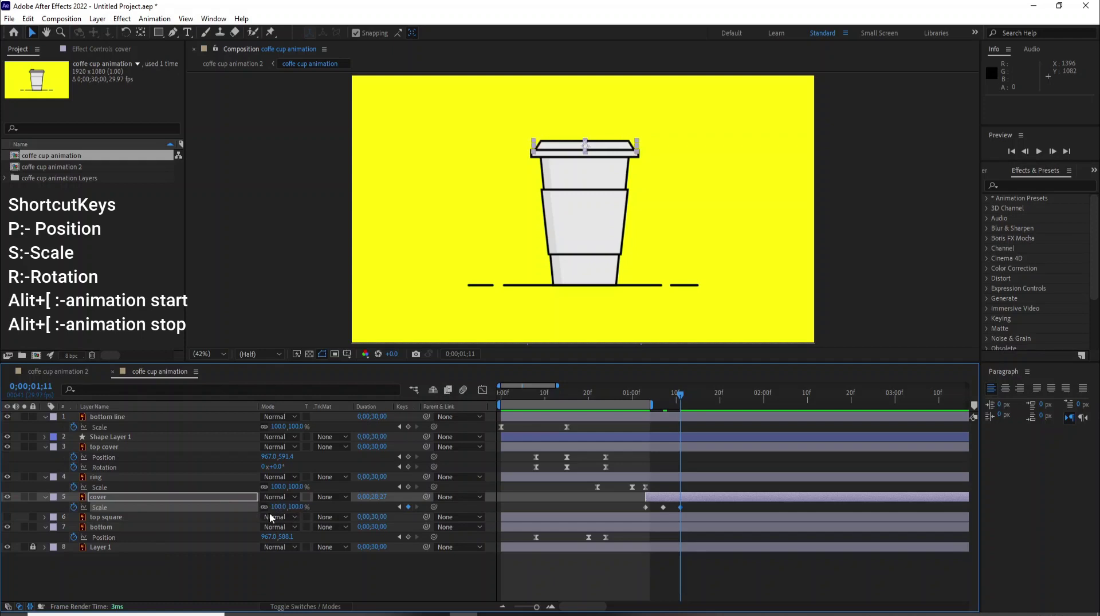
Apply Easy Ease to all three scale keyframes of the cover layer
drag(693, 504, 633, 516)
right_click(646, 508)
mouse_move(699, 502)
click(824, 541)
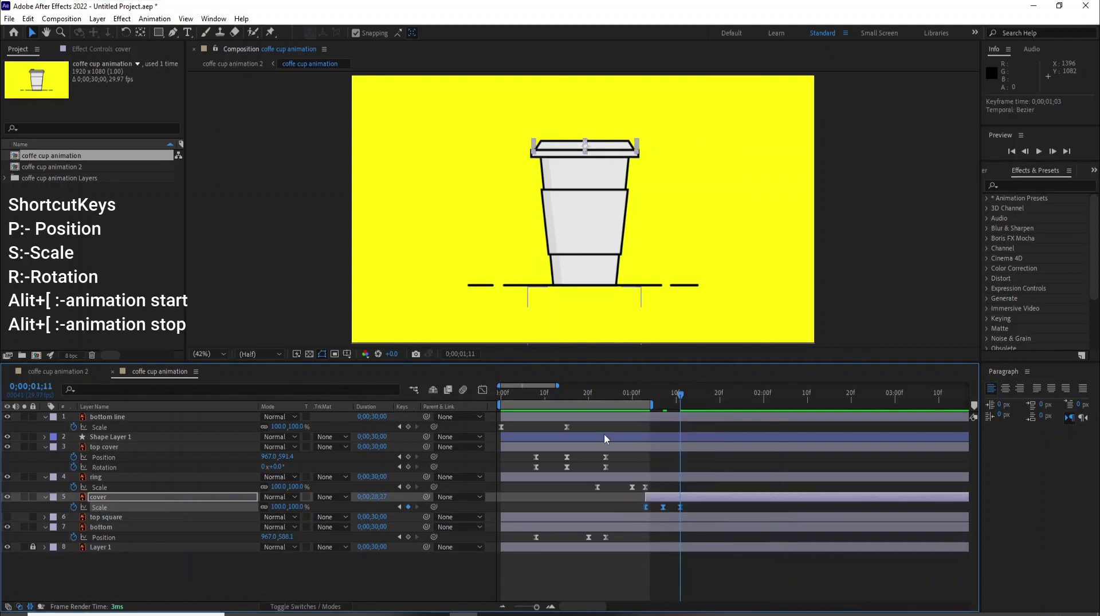
Extend the work area's end to 0;00;01;11 and preview the animation
drag(652, 405, 680, 405)
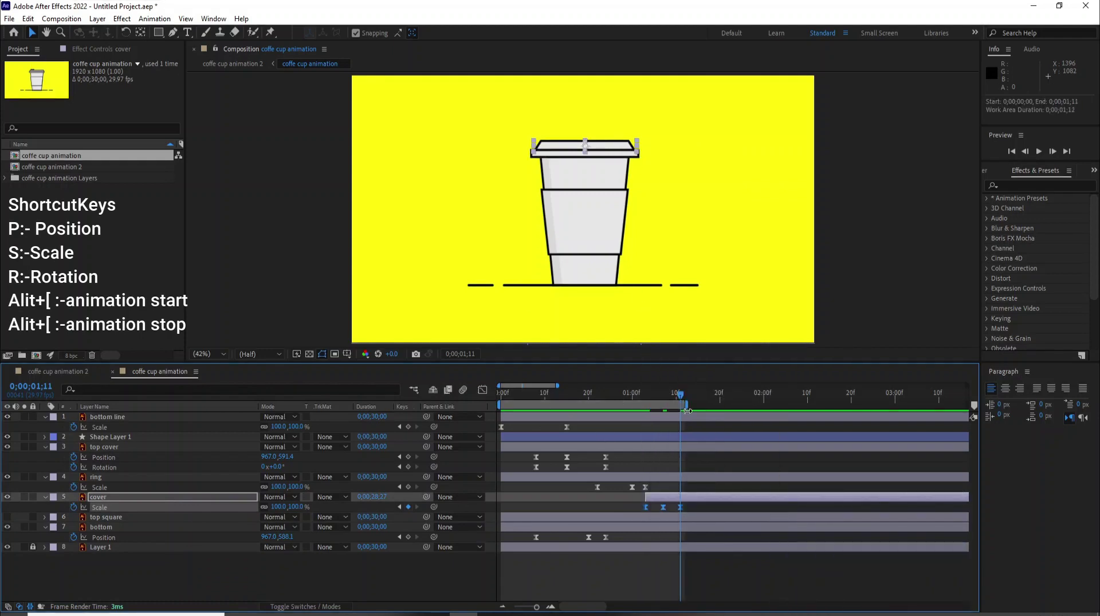
key(space)
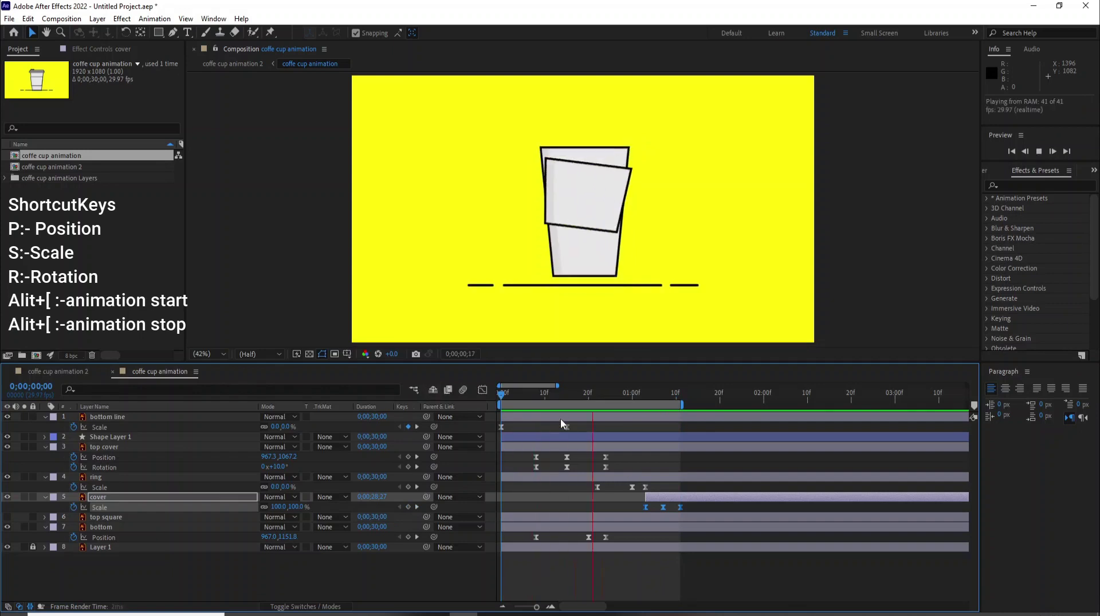
key(space)
Shift the cover's last two scale keyframes to 0;00;01;10 and 0;00;01;14, and set its scale at 0;00;01;03 to 0%
drag(641, 398, 681, 514)
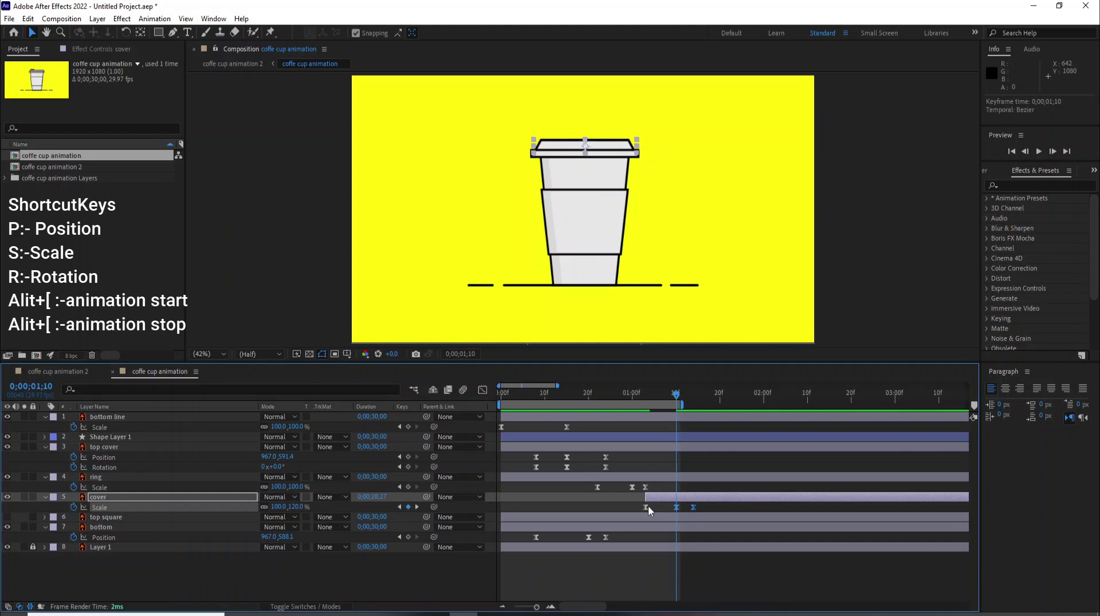
click(645, 402)
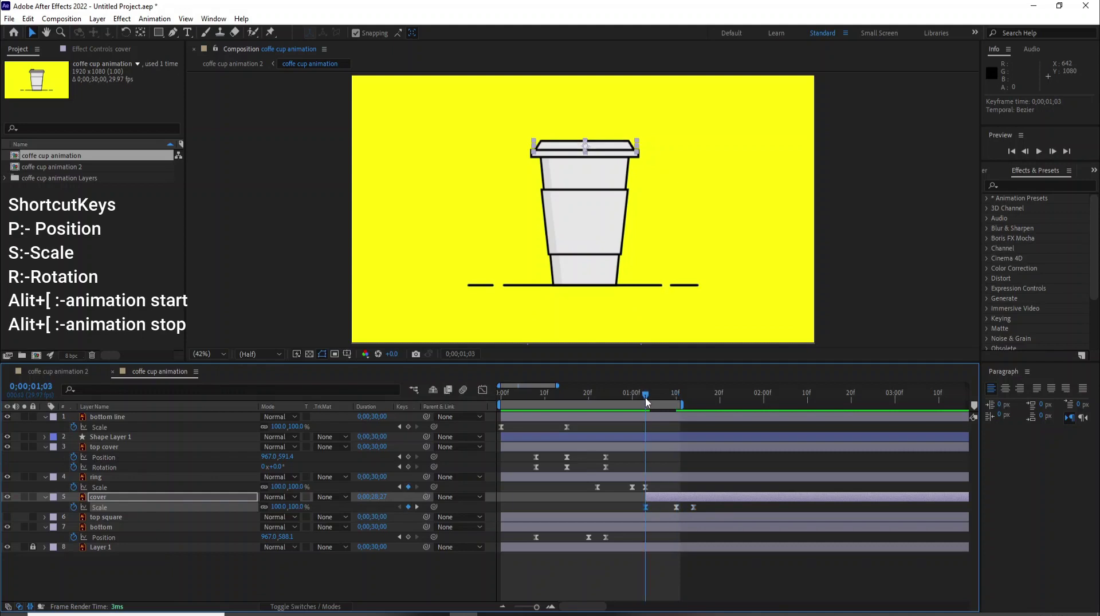
click(273, 506)
text(0)
key(Return)
Extend the work area to the cover's last scale keyframe and preview the animation from the start
key(space)
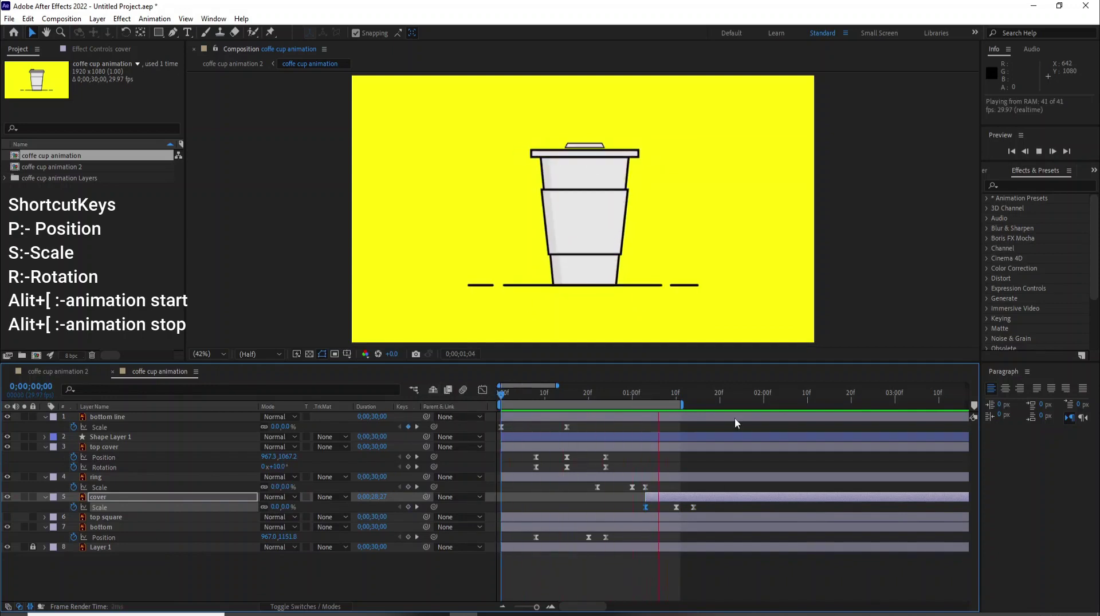
drag(683, 405, 696, 406)
click(501, 397)
key(space)
key(space)
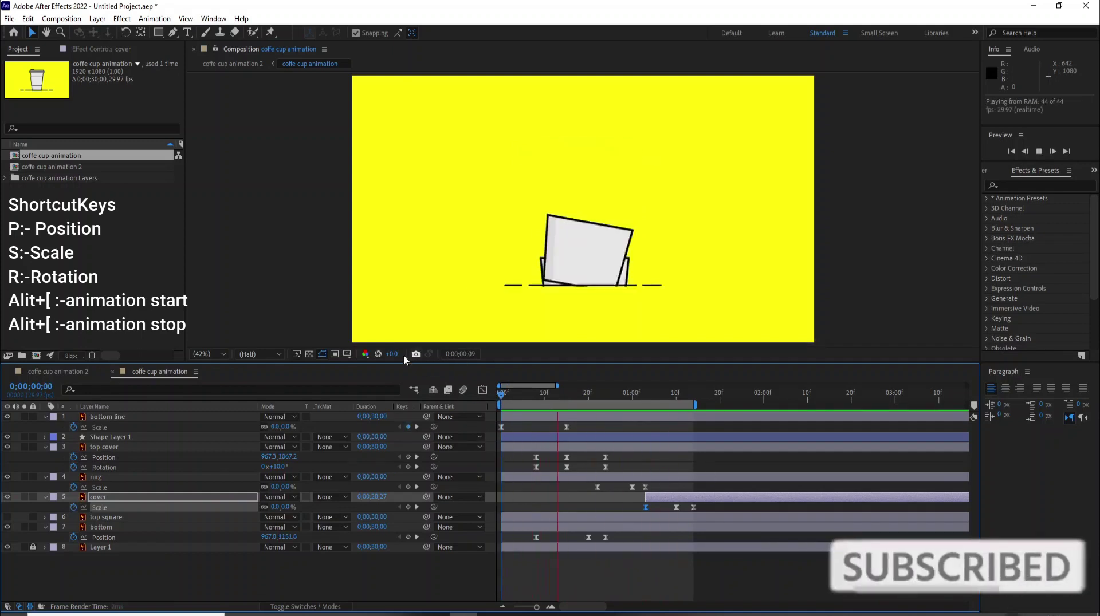
key(space)
Go to 0;00;01;14, make the top square layer visible and reveal its position, scale and rotation properties
mouse_move(638, 394)
mouse_down()
mouse_move(653, 406)
mouse_move(716, 404)
mouse_up()
click(97, 519)
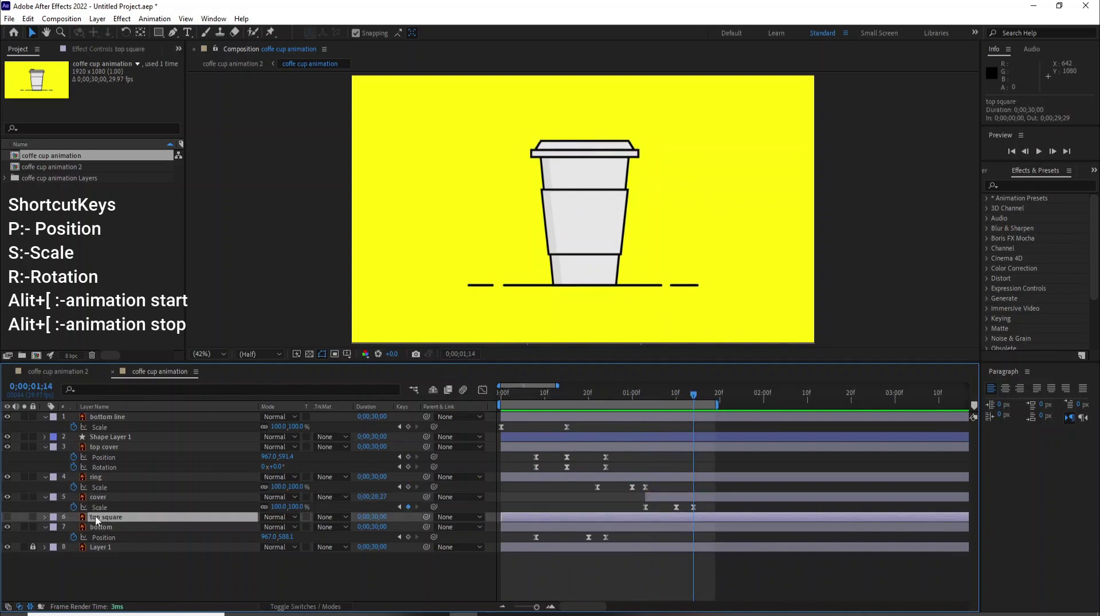
click(7, 517)
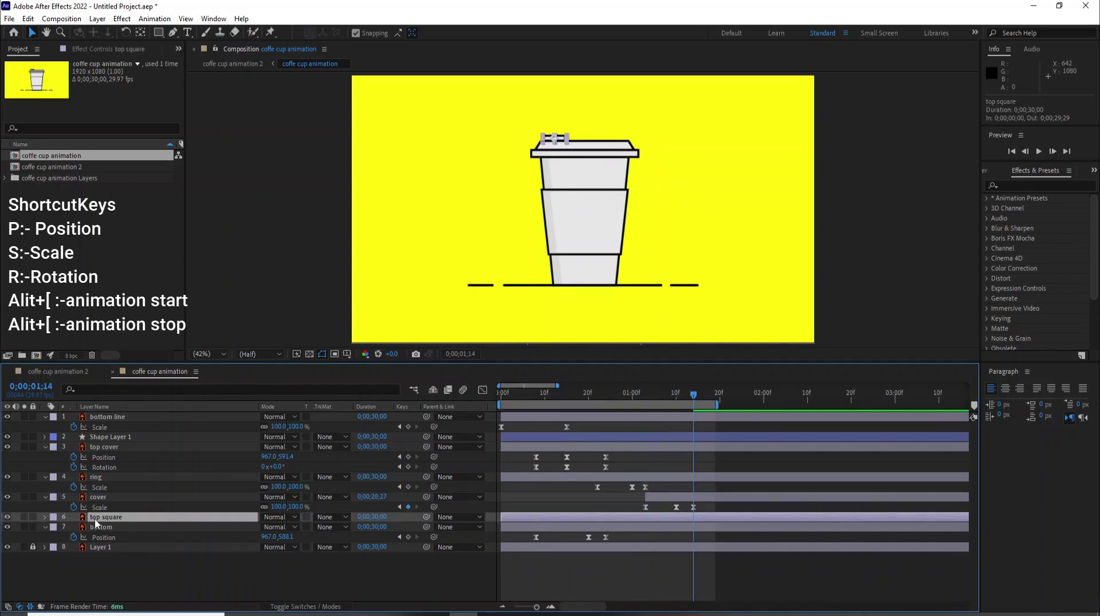
key(p)
key(shift+s)
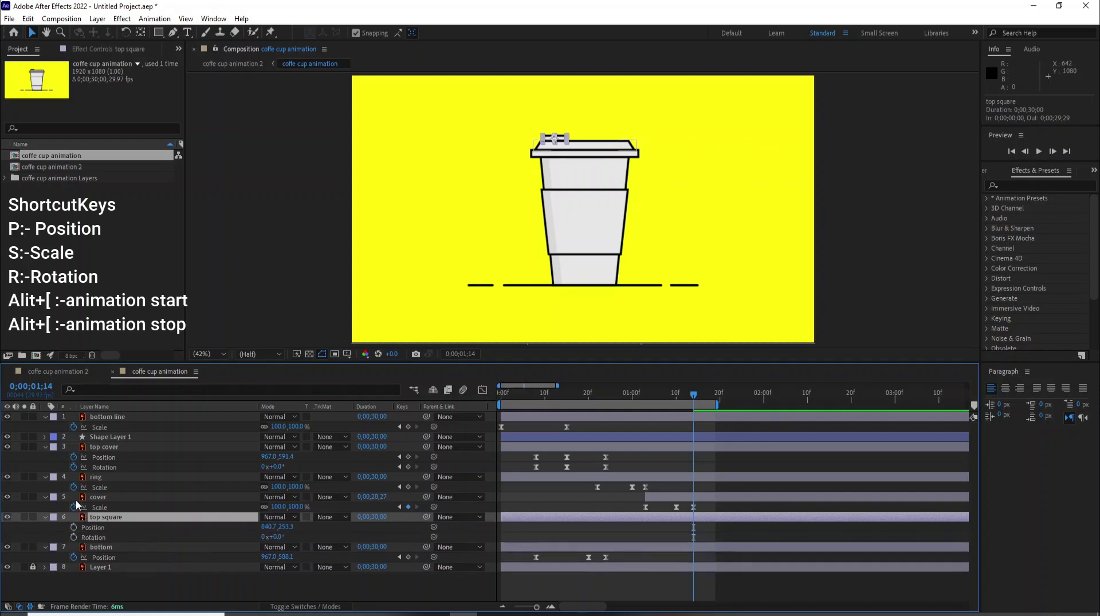
key(shift+r)
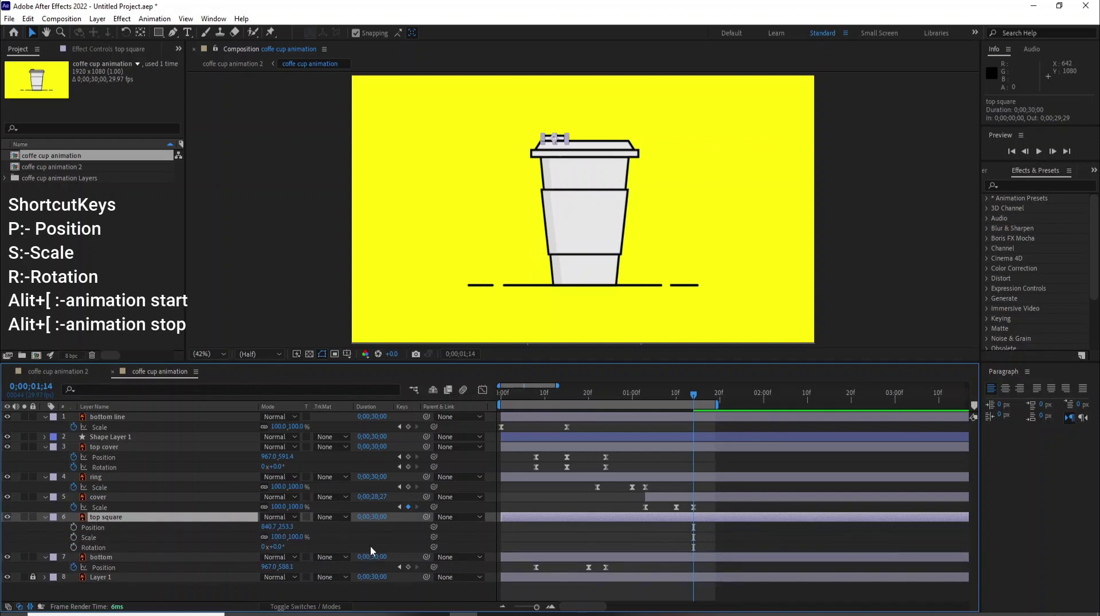
Keyframe the top square's position at 0;00;01;14 and raise it about 71 px above the lid at 0;00;01;19
click(74, 527)
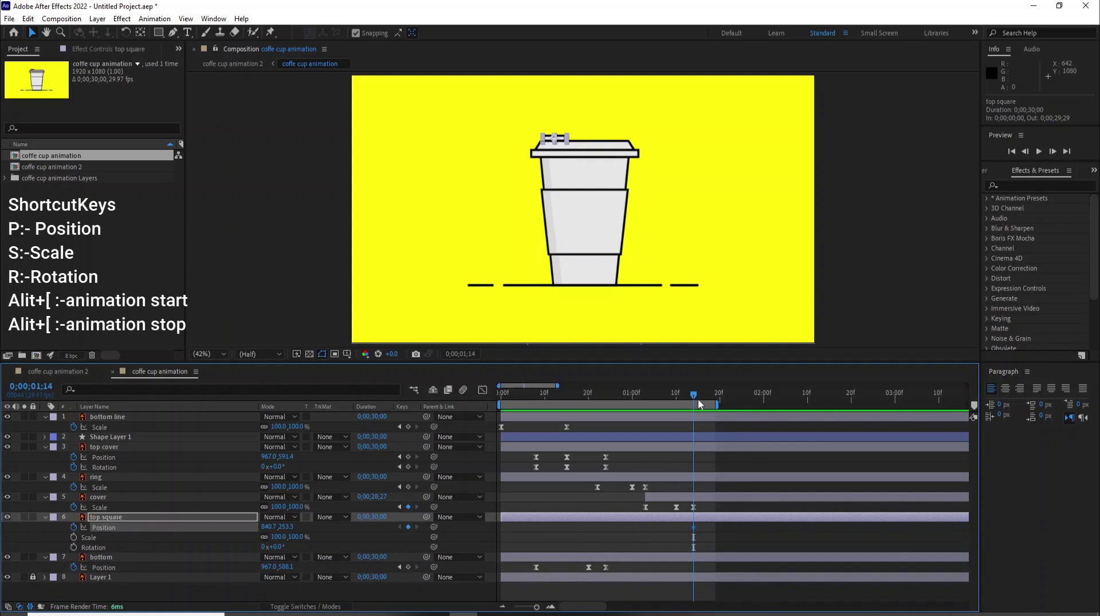
drag(702, 399, 769, 405)
scroll(561, 146, up, 1)
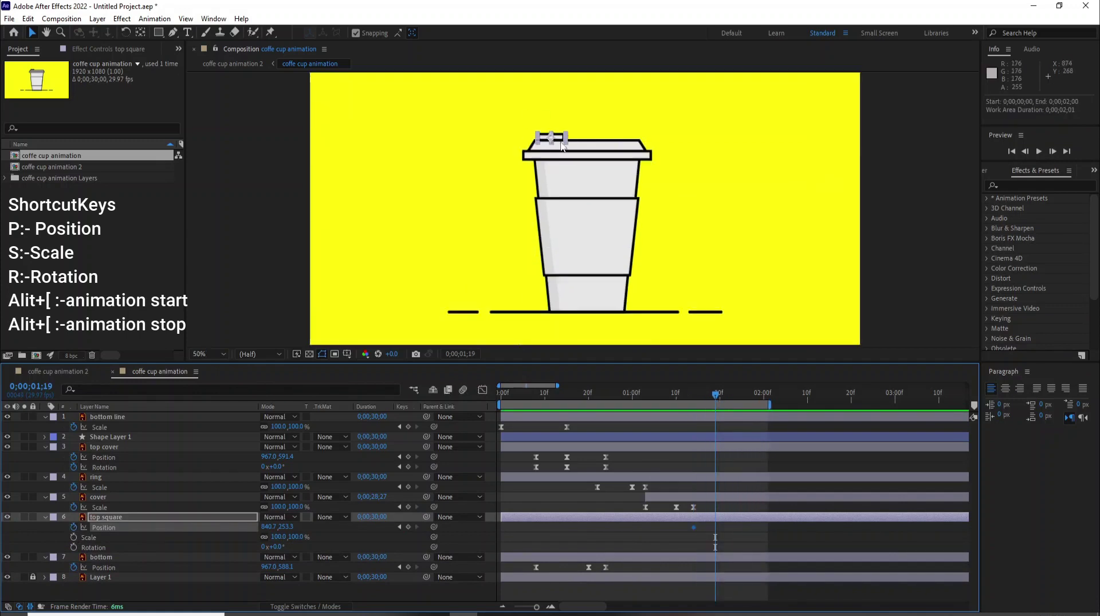
scroll(561, 146, up, 5)
scroll(533, 146, down, 3)
drag(527, 161, 528, 121)
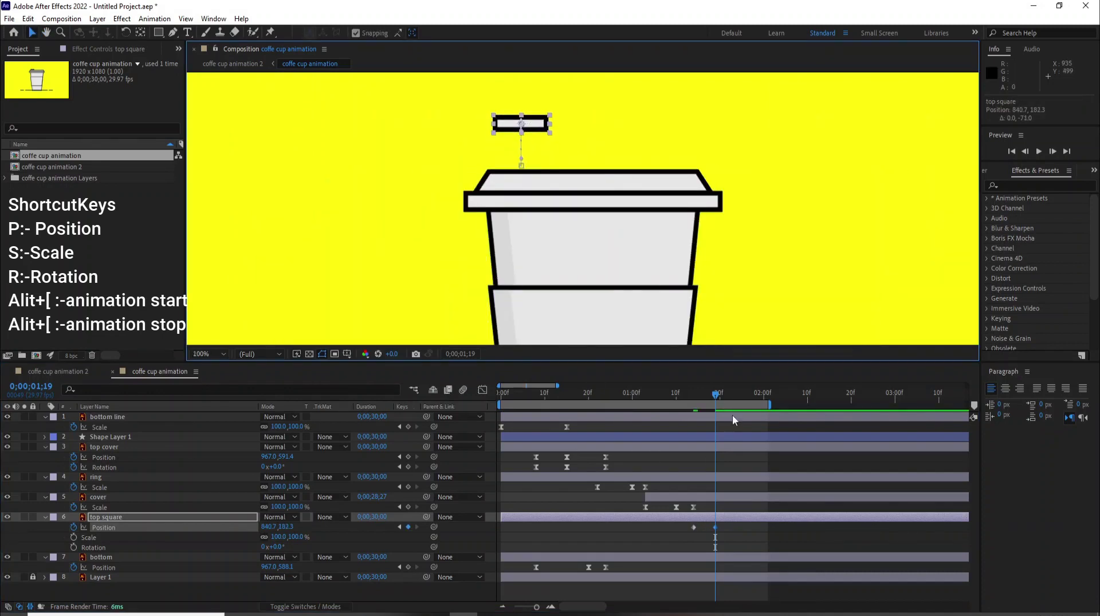
Copy the top square's first position keyframe to 0;00;01;24 so it drops back onto the lid
drag(720, 396, 738, 396)
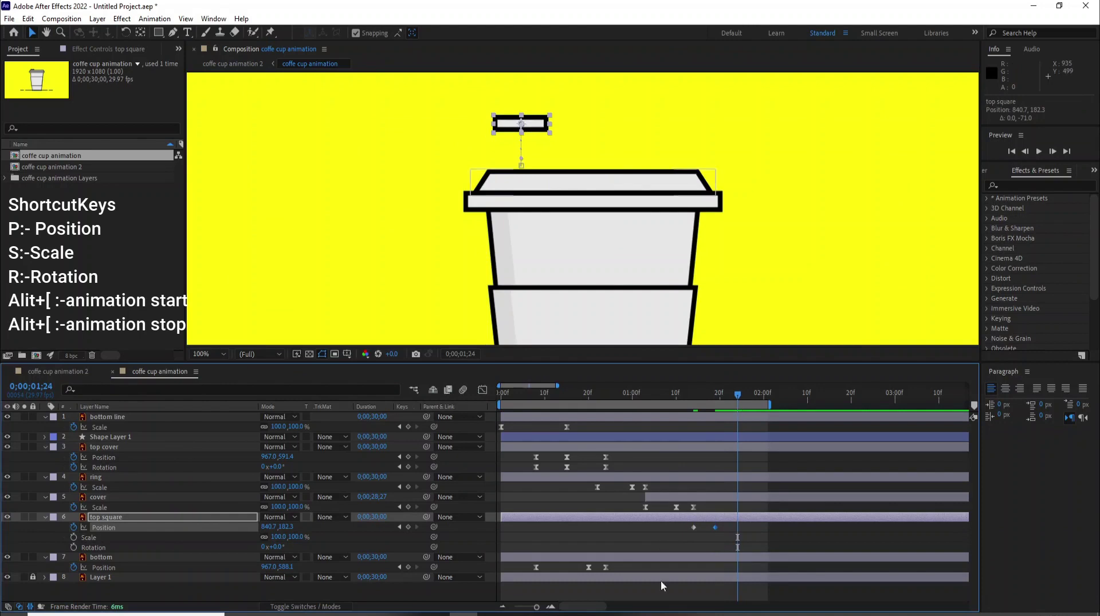
click(694, 528)
key(ctrl+c)
key(ctrl+v)
Keyframe the top square's scale at 0% at 0;00;01;14 and 100% at 0;00;01;16
click(689, 396)
click(692, 401)
click(73, 537)
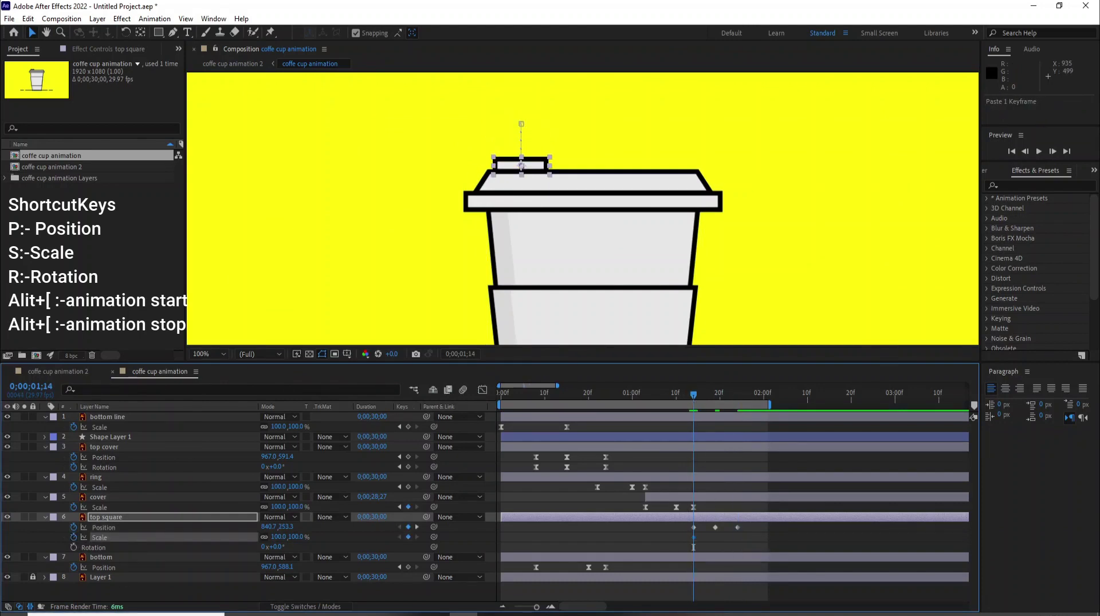
click(276, 536)
text(0)
key(Return)
click(702, 406)
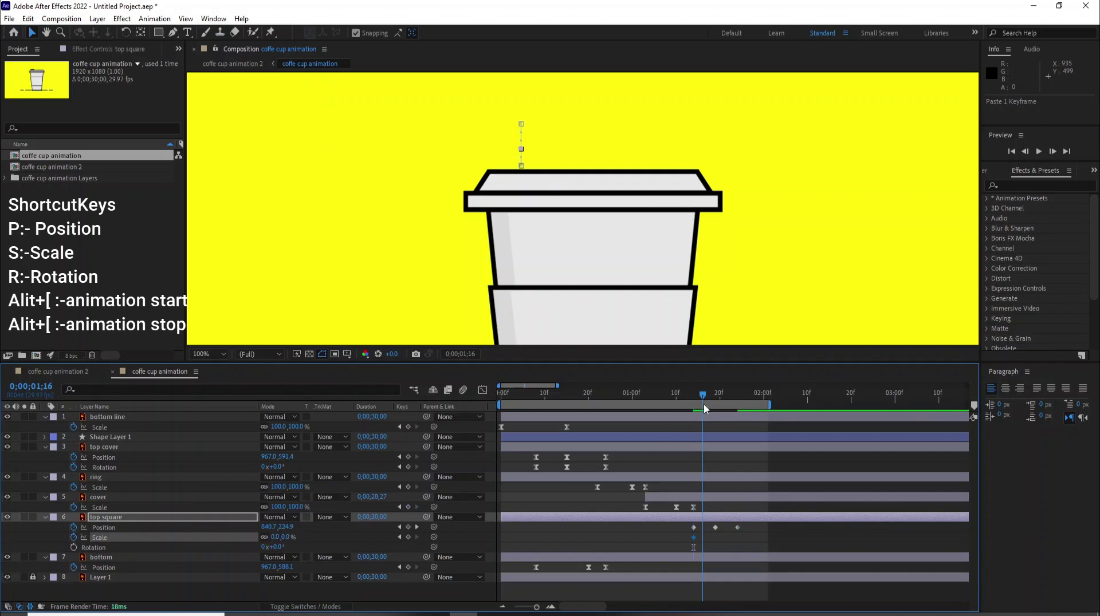
click(277, 537)
text(100)
key(Return)
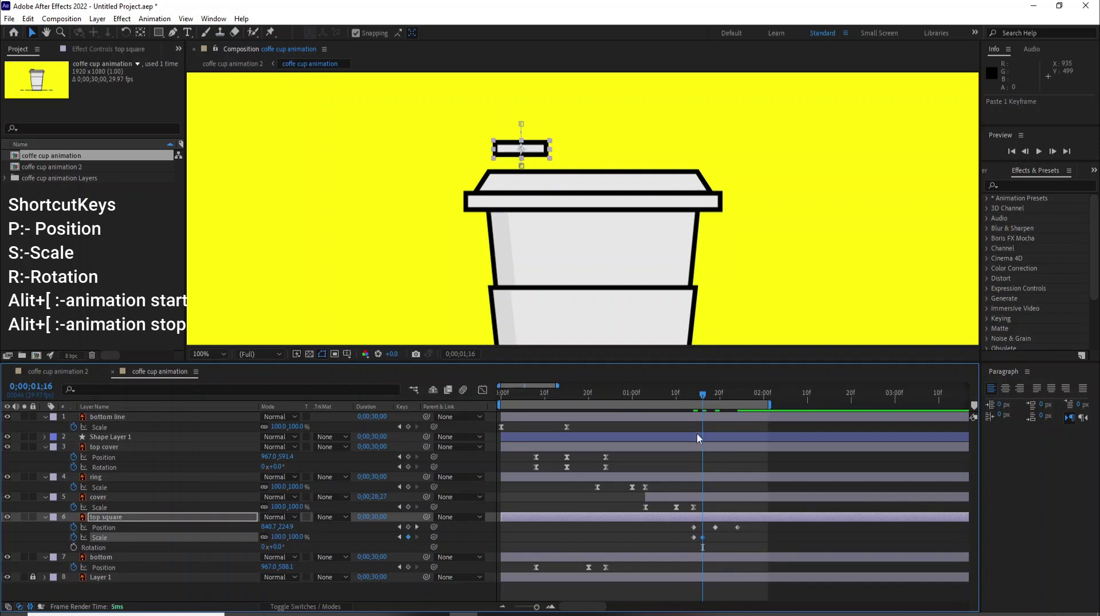
Add a rotation keyframe to the top square at 0;00;01;14 and set its rotation to 180° at 0;00;01;20
click(693, 401)
click(74, 547)
drag(703, 403, 718, 419)
click(278, 547)
text(180)
key(Return)
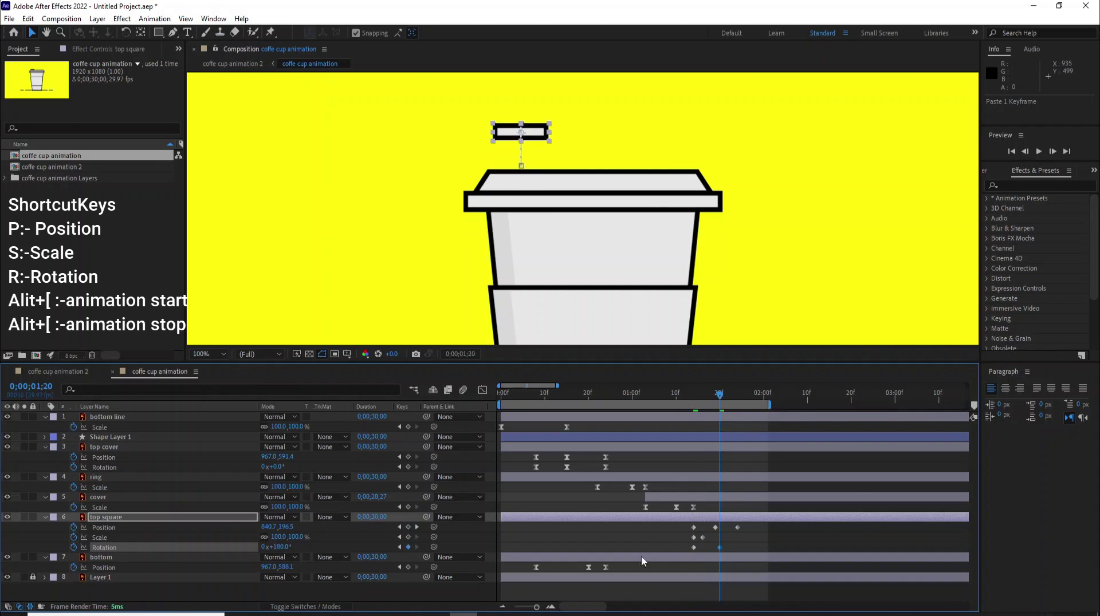
Align the 180° rotation keyframe with the middle position keyframe and set the top square's rotation to 0° at 0;00;01;24
click(720, 548)
mouse_move(721, 399)
mouse_down()
mouse_move(742, 420)
mouse_move(737, 399)
mouse_up()
click(742, 420)
click(277, 547)
text(0)
key(Return)
Apply Easy Ease to all position, scale and rotation keyframes of the top square layer
drag(748, 525, 691, 558)
right_click(696, 552)
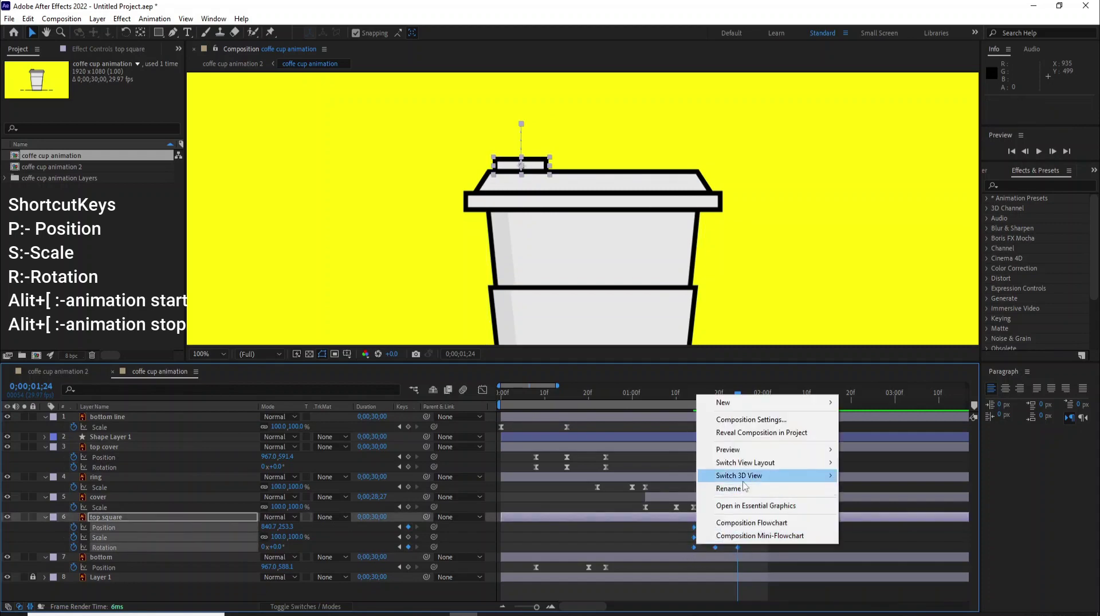
key(Escape)
right_click(693, 550)
mouse_move(739, 512)
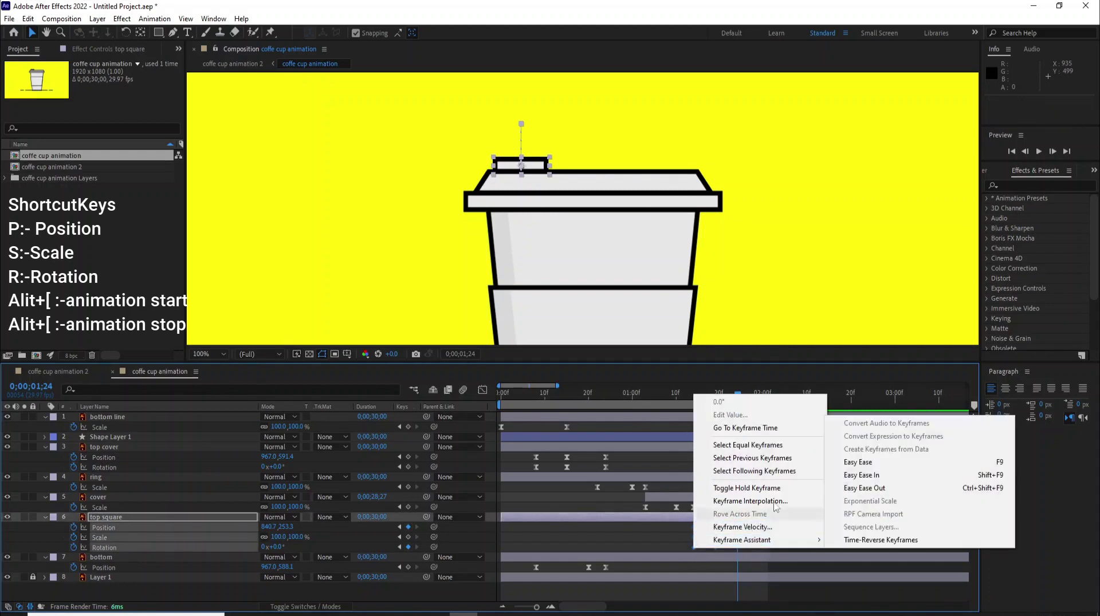
click(858, 462)
click(770, 565)
Adjust the easing of the top square's three position keyframes in the speed graph
drag(753, 525, 691, 532)
click(482, 390)
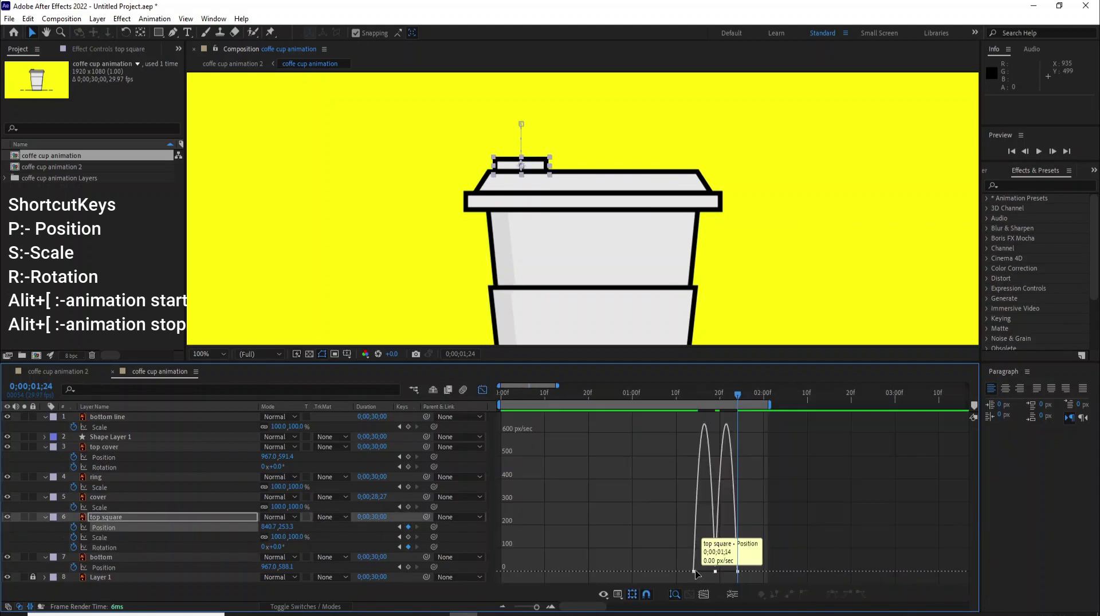
drag(697, 572, 743, 573)
click(715, 572)
click(483, 390)
Show a longer stretch of the timeline, fit the composition in the viewer and preview the animation from the start
drag(558, 386, 606, 392)
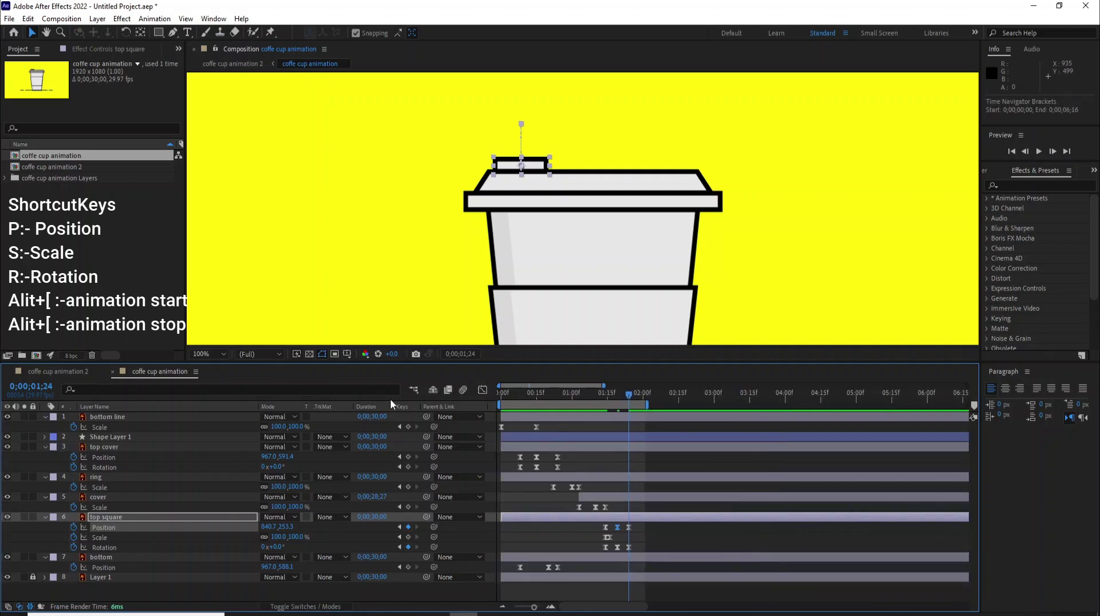
key(Home)
click(209, 354)
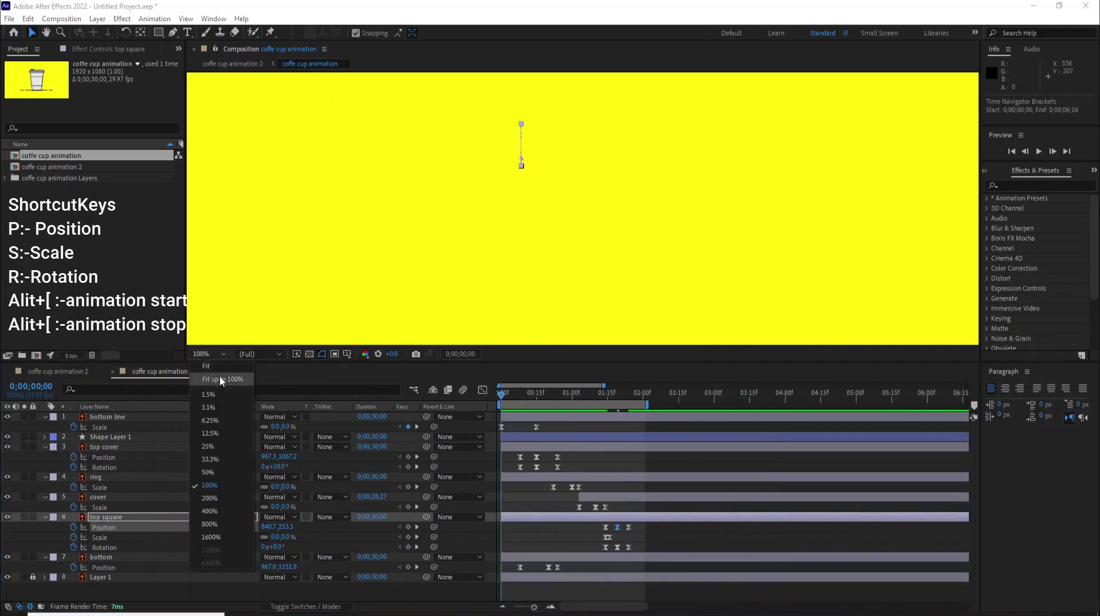
click(222, 379)
key(space)
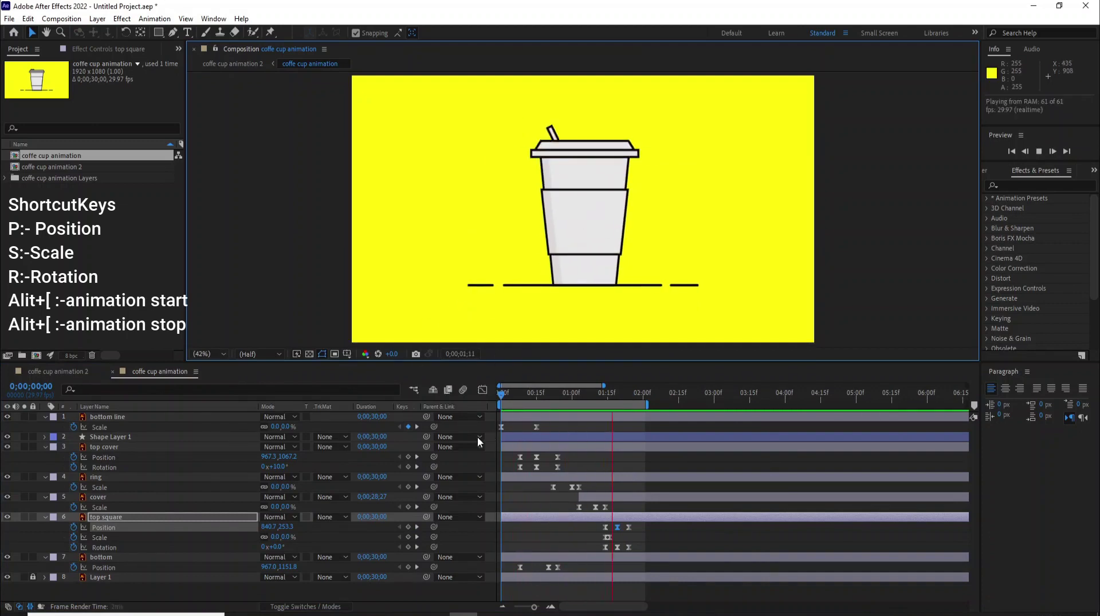
key(space)
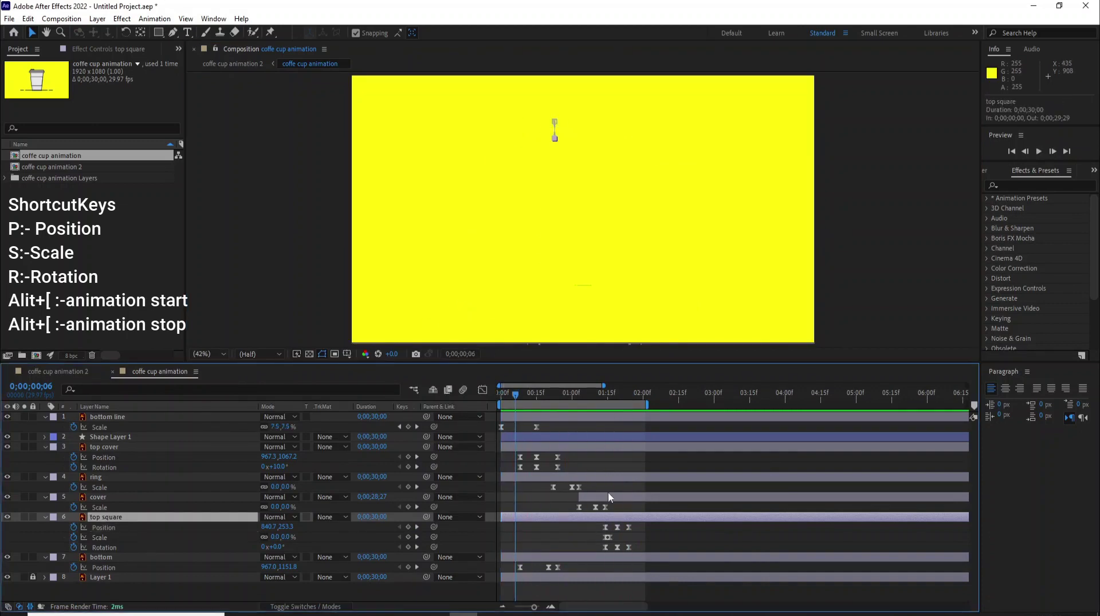
Trim the top square layer's start to 0;00;01;14 and preview the animation from the beginning
click(598, 395)
drag(603, 394, 603, 404)
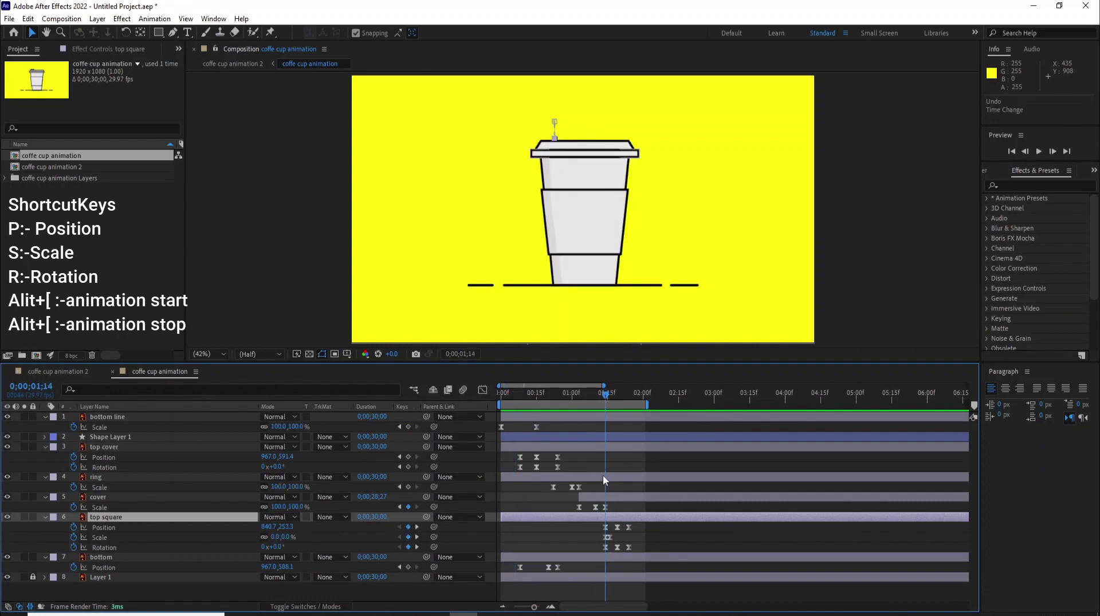
key(alt+bracketleft)
key(Home)
key(space)
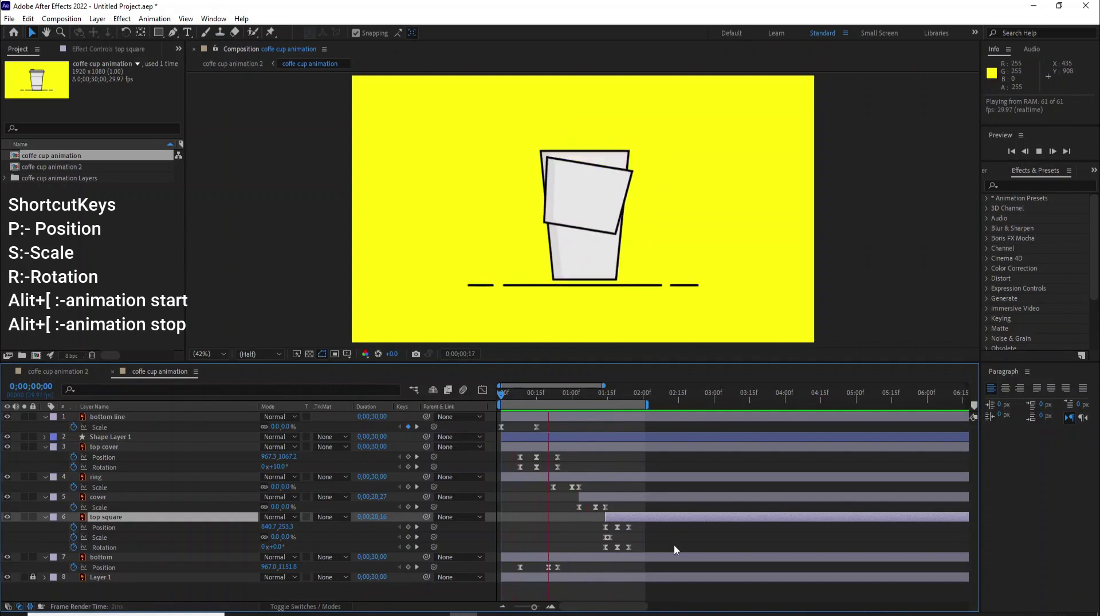
Stretch the top square's keyframes so the last ones fall at the end of the work area, and review the slower flip
mouse_move(637, 526)
mouse_down()
mouse_move(604, 554)
mouse_move(645, 555)
mouse_move(641, 544)
mouse_up()
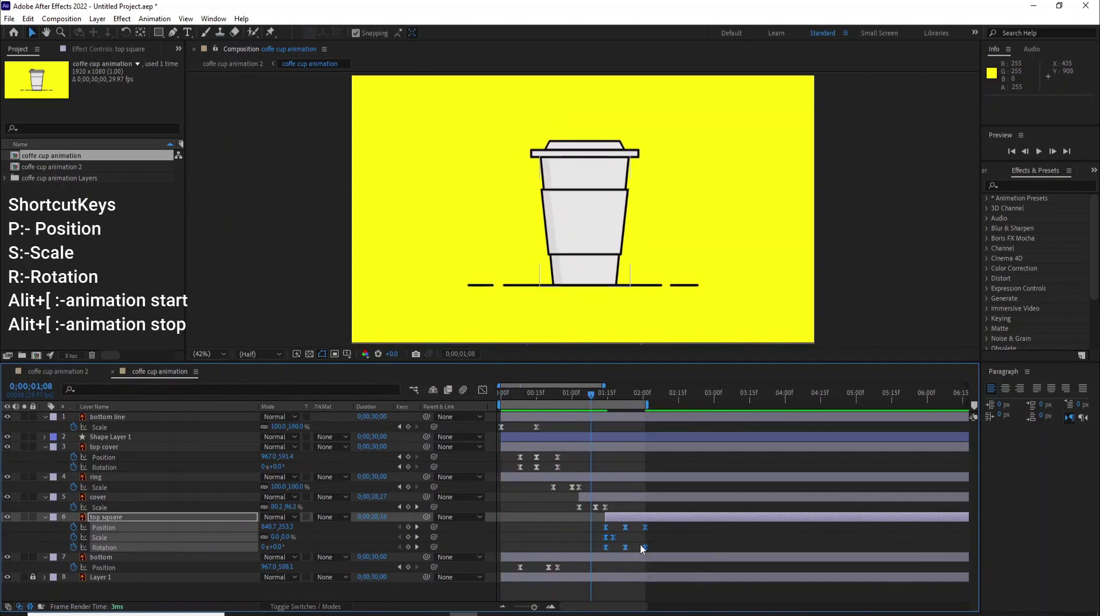
click(498, 397)
key(space)
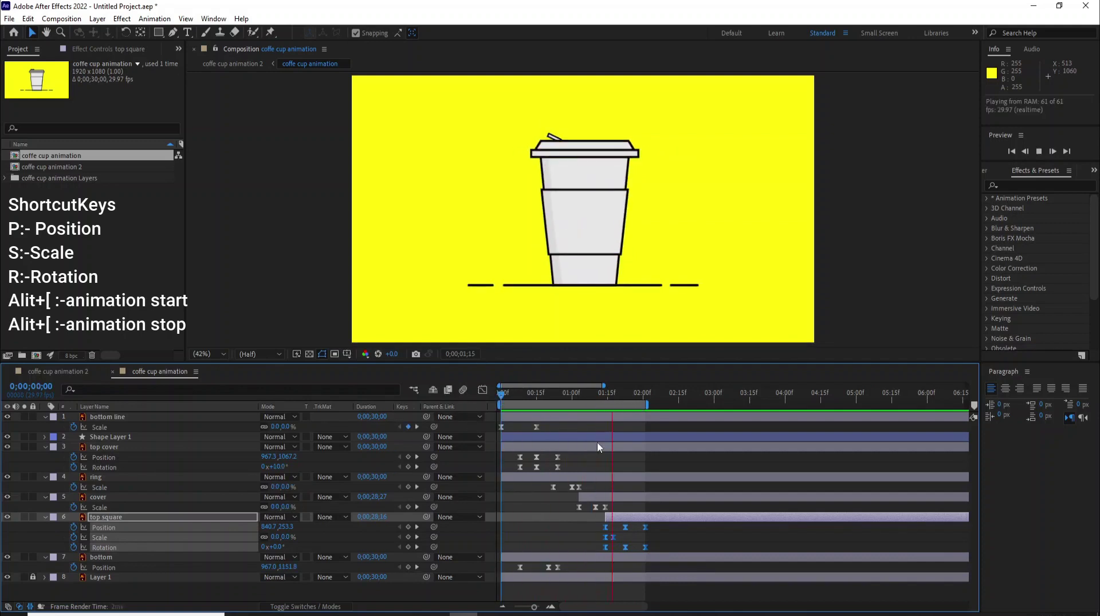
click(603, 398)
drag(603, 398, 610, 404)
drag(615, 406, 626, 417)
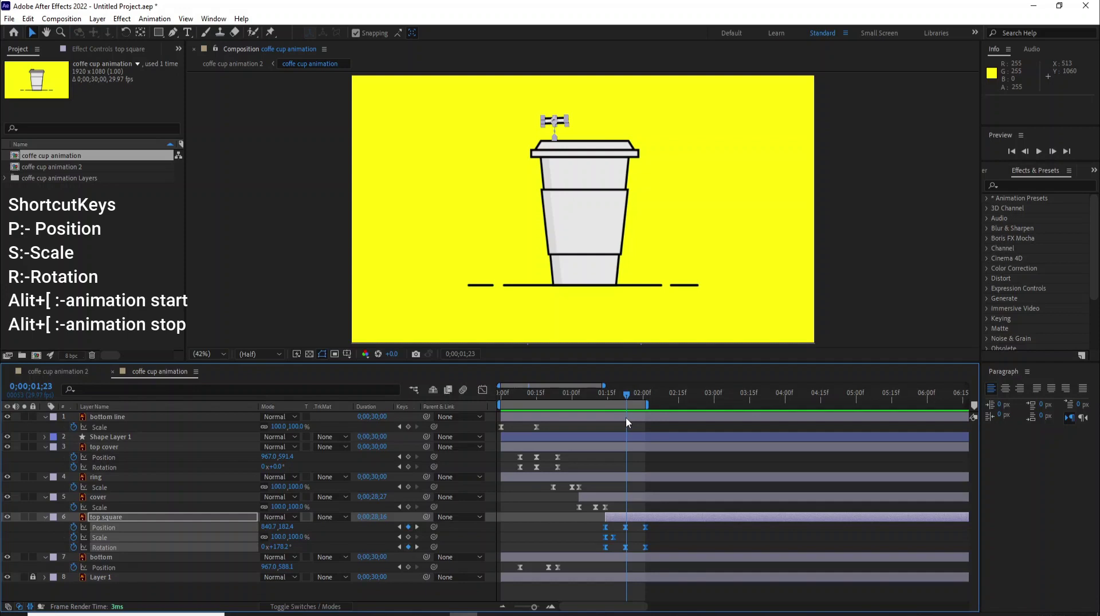
Delete the top square's last rotation keyframe and preview the animation from the beginning
drag(626, 418, 623, 446)
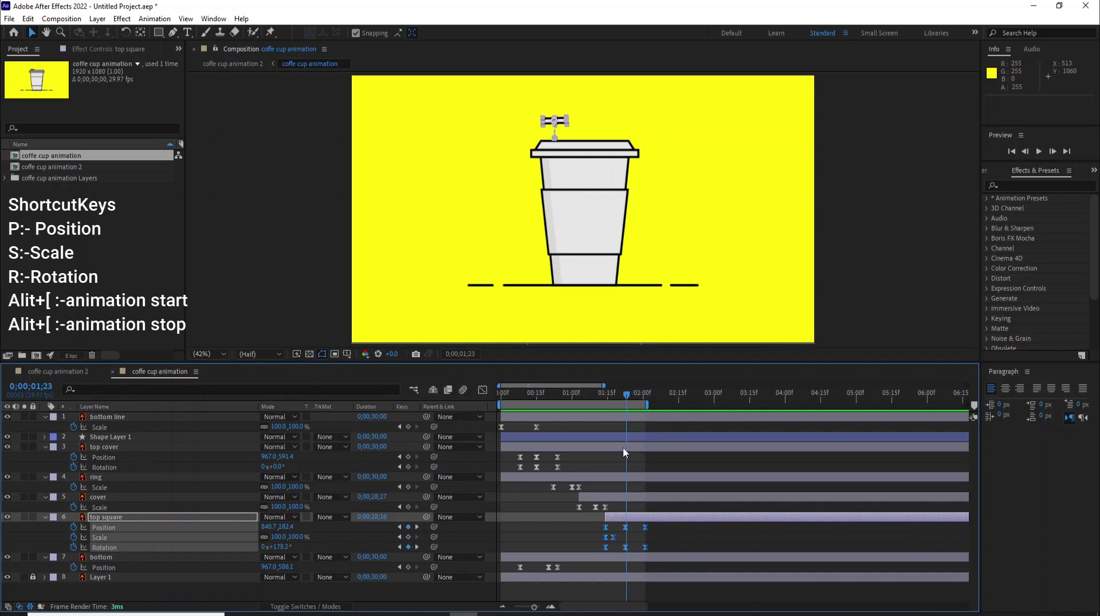
click(660, 542)
click(645, 548)
key(Delete)
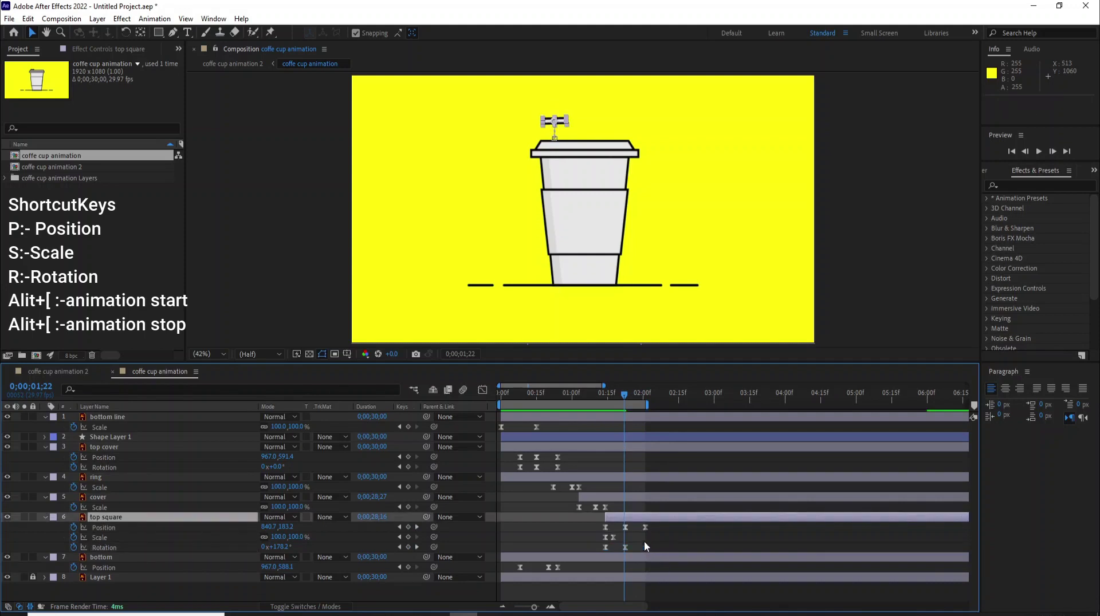
click(503, 397)
key(space)
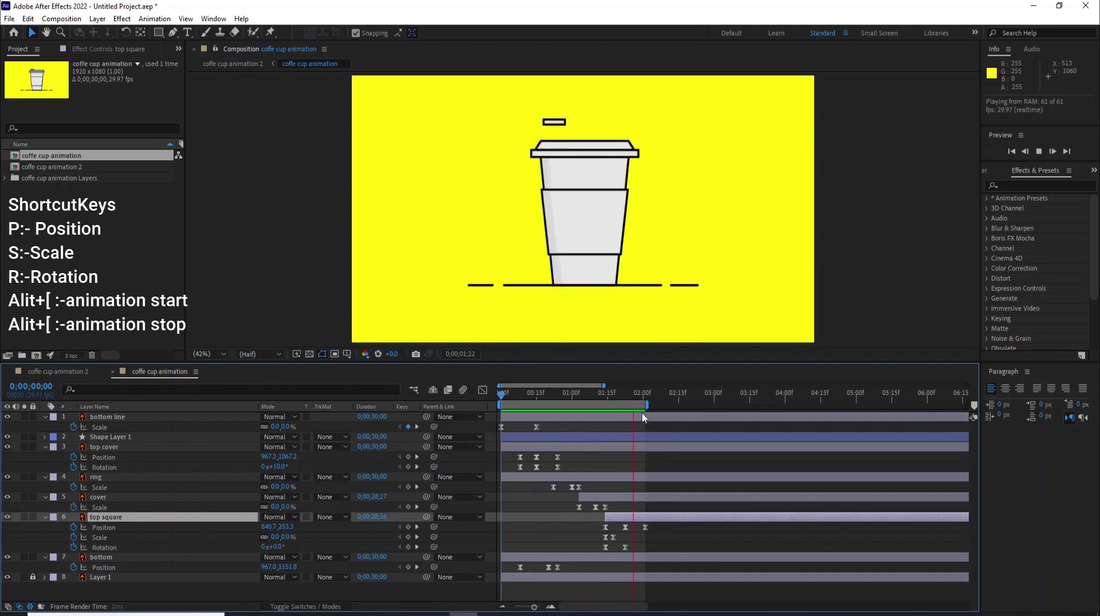
key(space)
Extend the work area's end to 0;00;02;27 and preview the animation from the start
drag(648, 405, 712, 428)
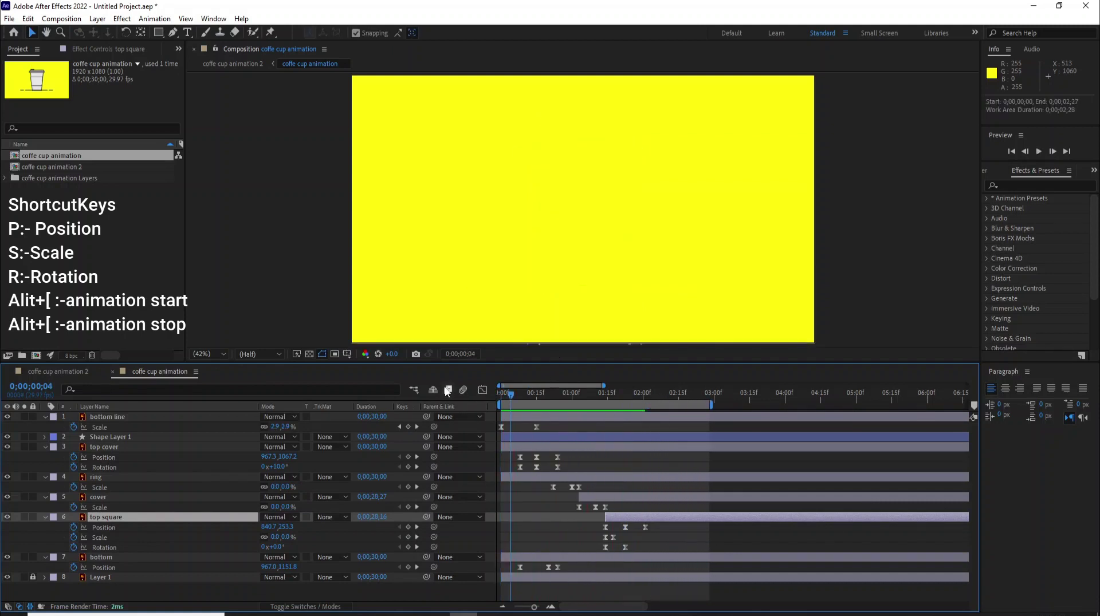
click(503, 401)
key(space)
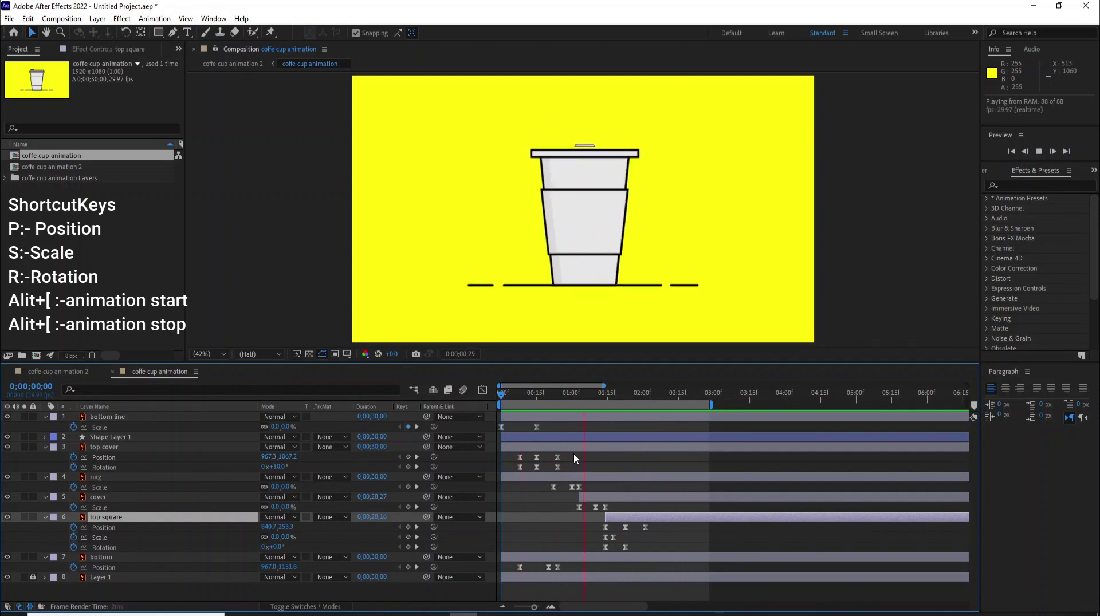
key(space)
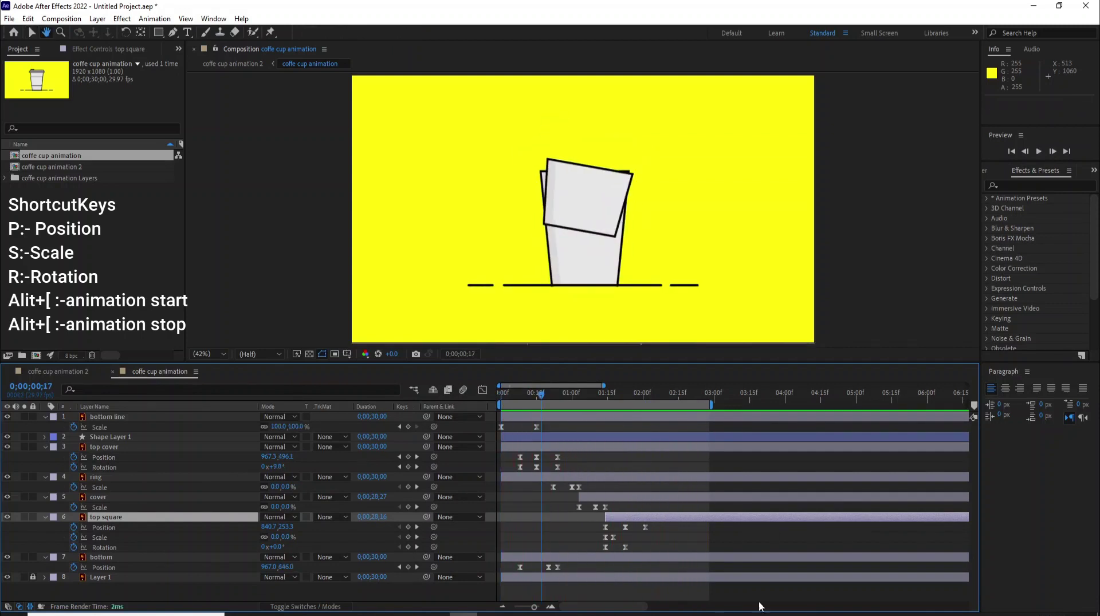
Extend the work area past 0;00;04;15, and copy the top square's last and middle position keyframes to 0;00;03;09 and 0;00;03;20
drag(713, 404, 826, 404)
click(645, 527)
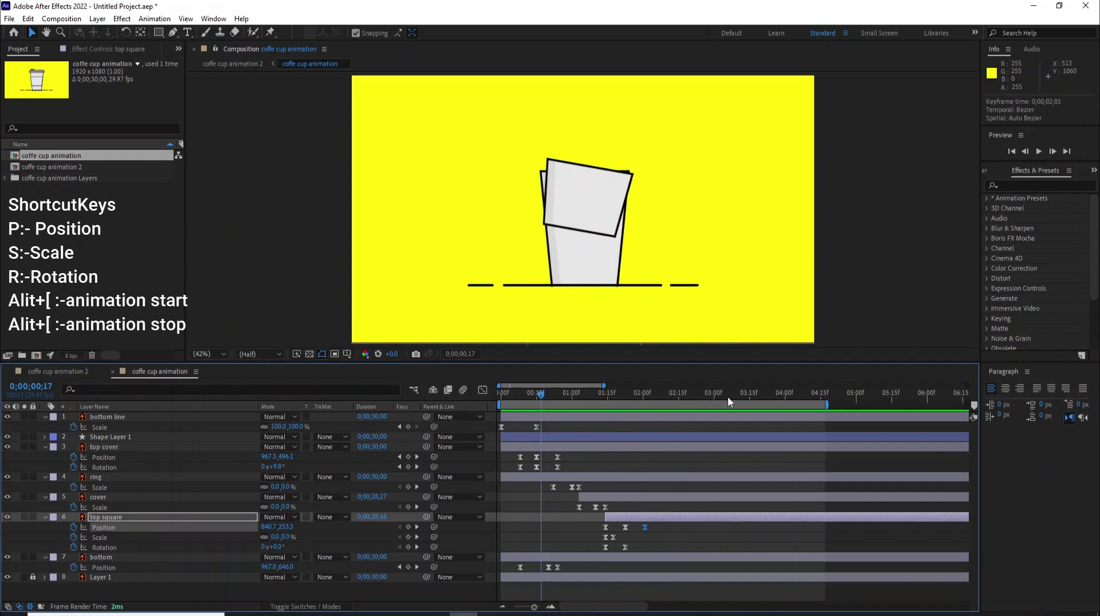
drag(727, 397, 734, 401)
key(ctrl+v)
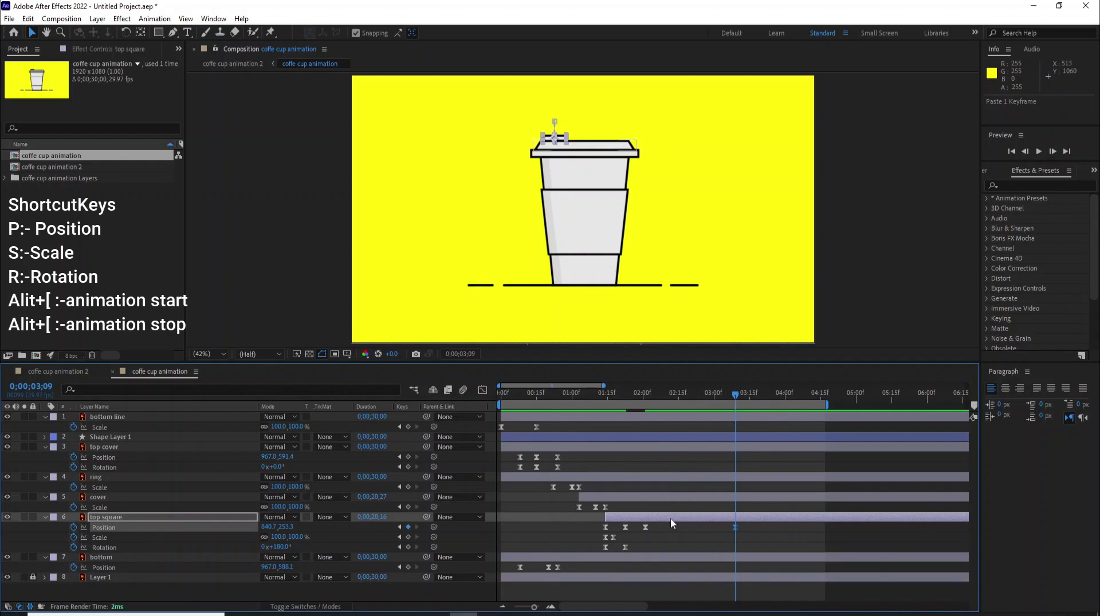
drag(737, 397, 788, 407)
key(ctrl+v)
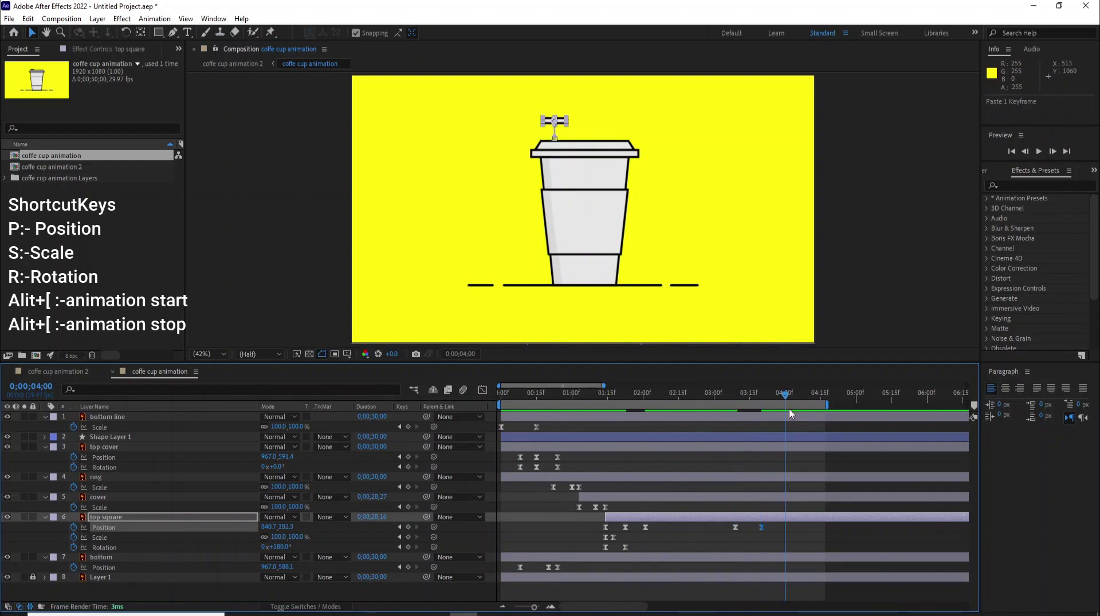
Copy the top square's first position, scale and rotation keyframes to 0;00;04;00 and its 100% scale keyframe to 0;00;03;26
drag(601, 522, 608, 554)
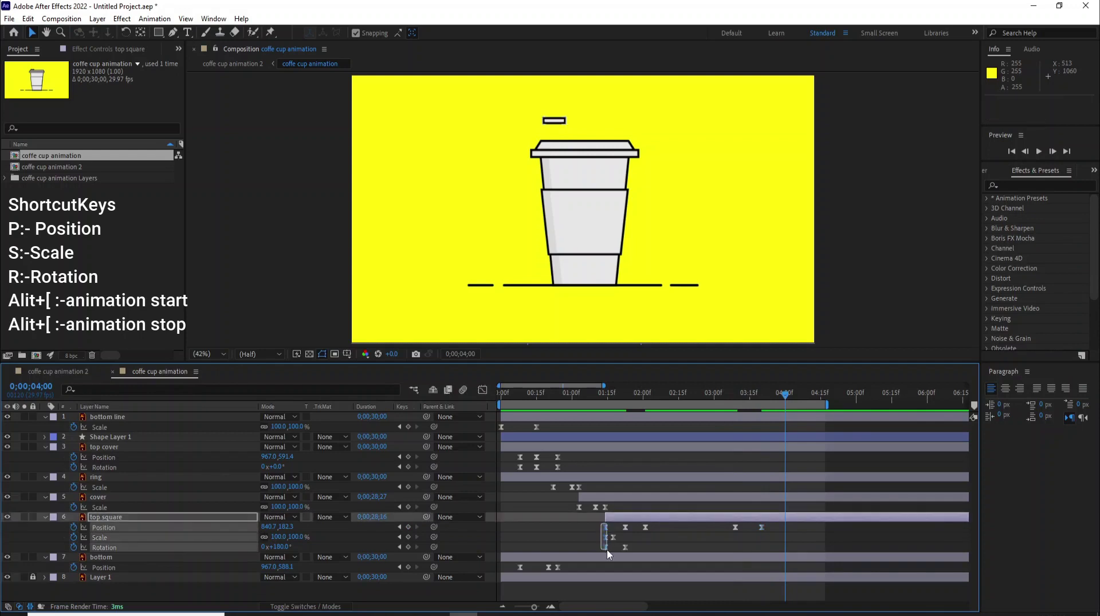
key(ctrl+c)
key(ctrl+v)
drag(780, 396, 776, 399)
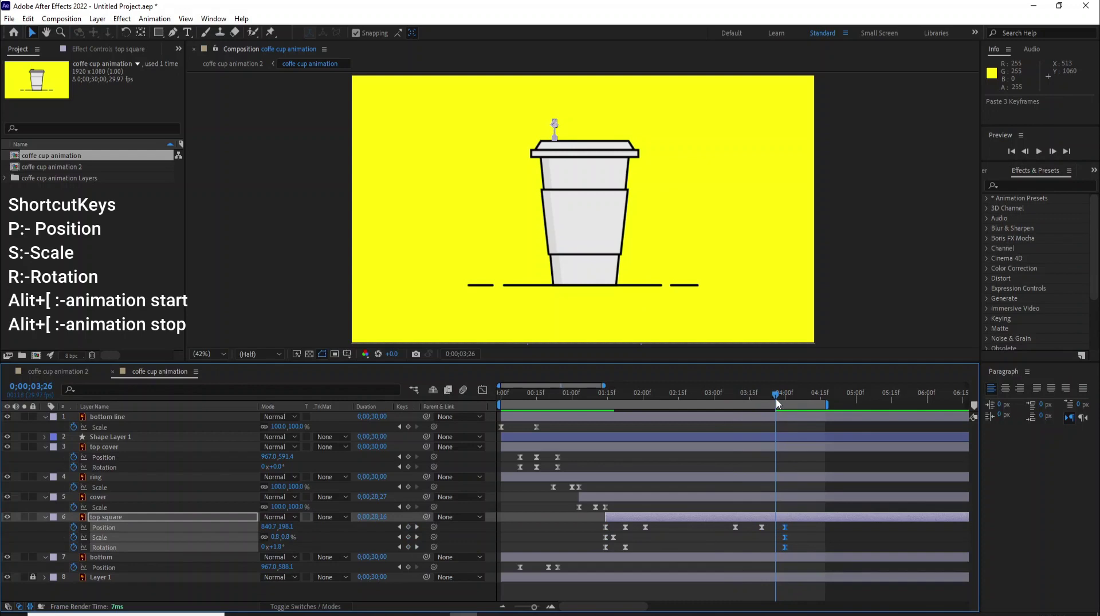
click(613, 538)
key(ctrl+c)
key(ctrl+v)
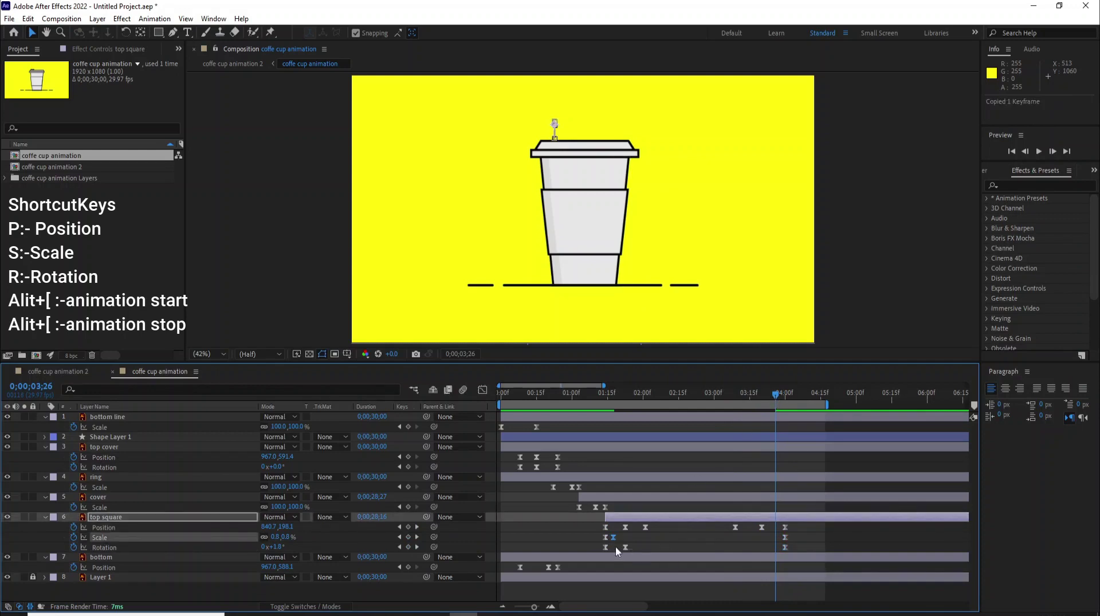
Copy the top square's second rotation keyframe to 0;00;03;20 and trim the layer's end at 0;00;04;00
drag(765, 400, 761, 400)
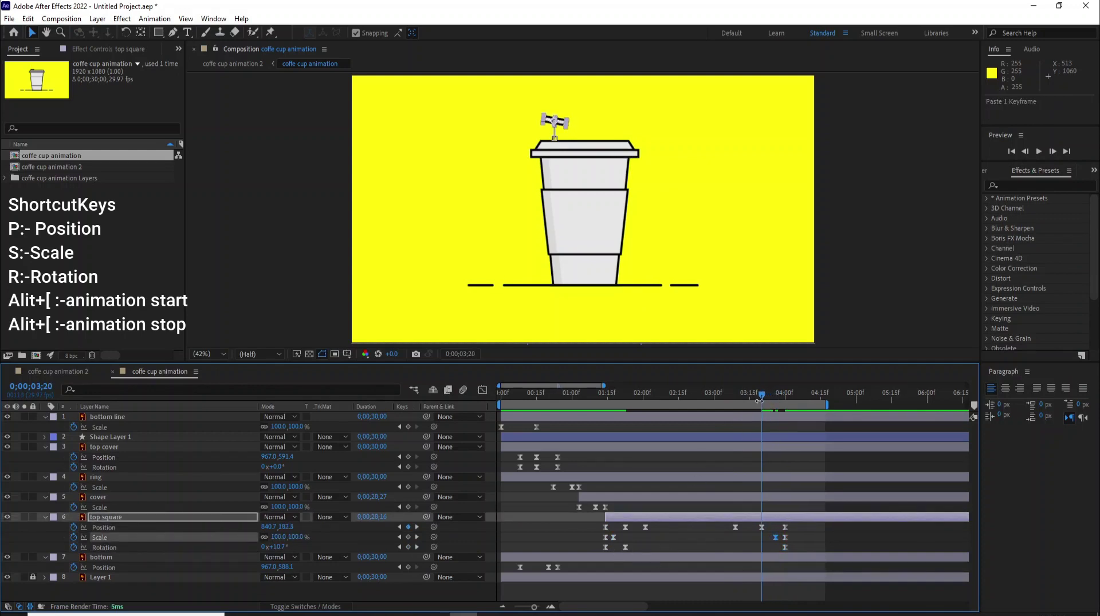
click(625, 547)
key(ctrl+c)
key(ctrl+v)
drag(788, 403, 784, 400)
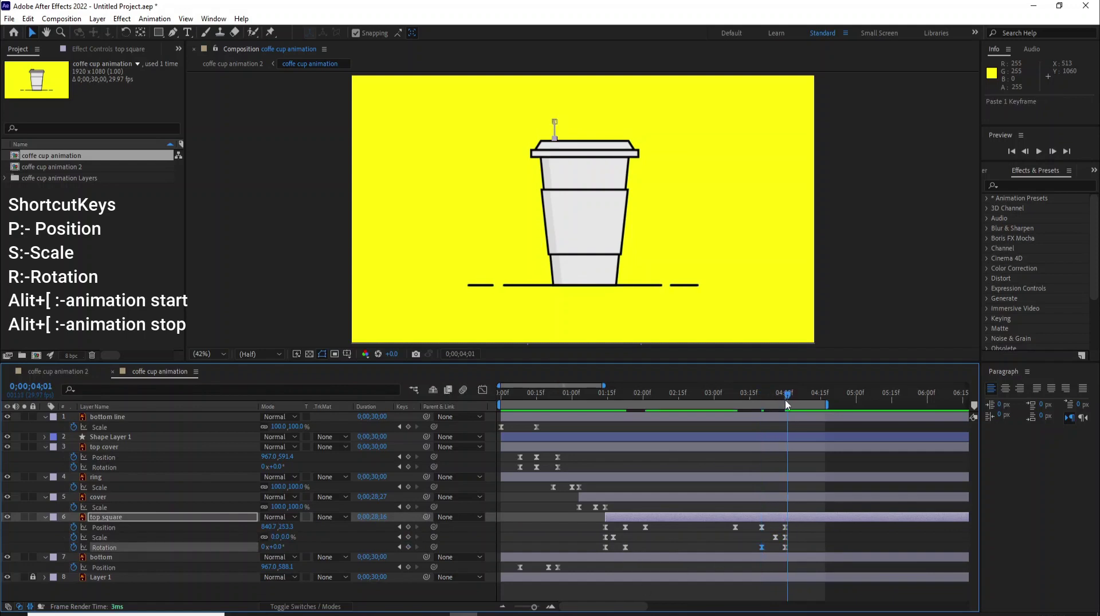
key(alt+bracketright)
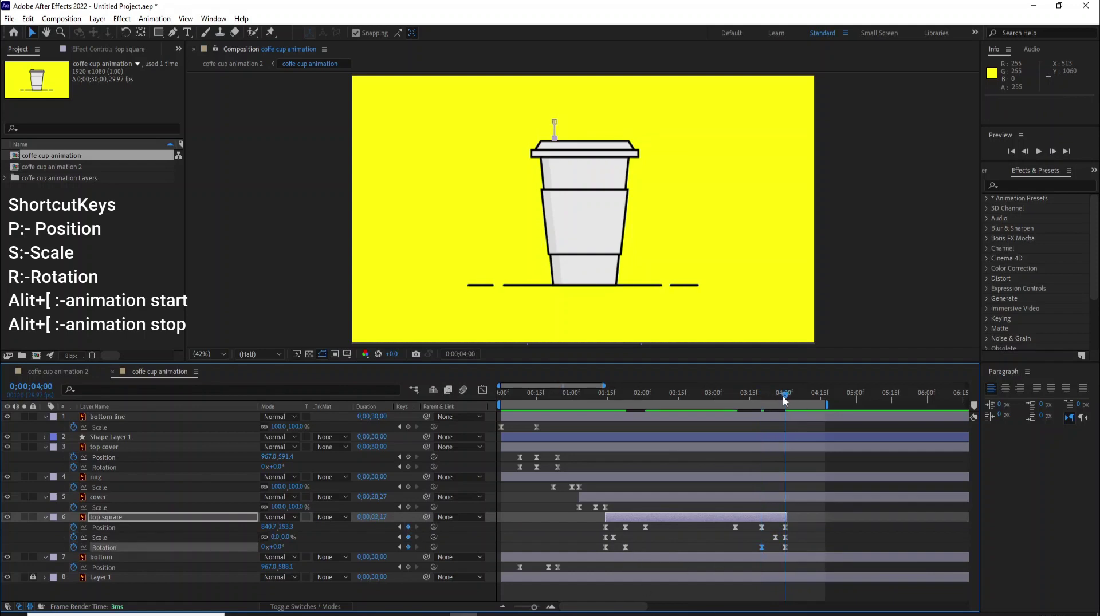
Copy the cover's last original scale keyframe to 0;00;04;00 and its middle scale keyframe five frames after that
click(605, 507)
key(ctrl+c)
key(ctrl+v)
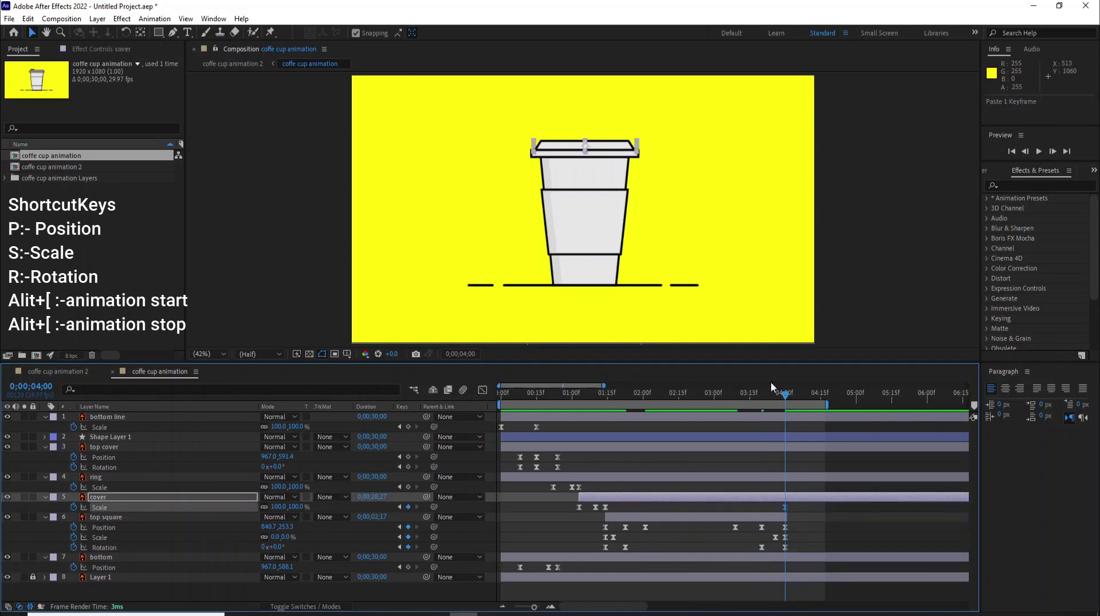
key(Page_Down)
key(Page_Down)
key(Page_Down)
key(Page_Down)
key(Page_Down)
key(ctrl+v)
Copy the cover's first scale keyframe to 0;00;04;13 and trim the layer's end there
drag(799, 395, 816, 411)
click(579, 508)
key(ctrl+c)
key(ctrl+v)
key(alt+bracketright)
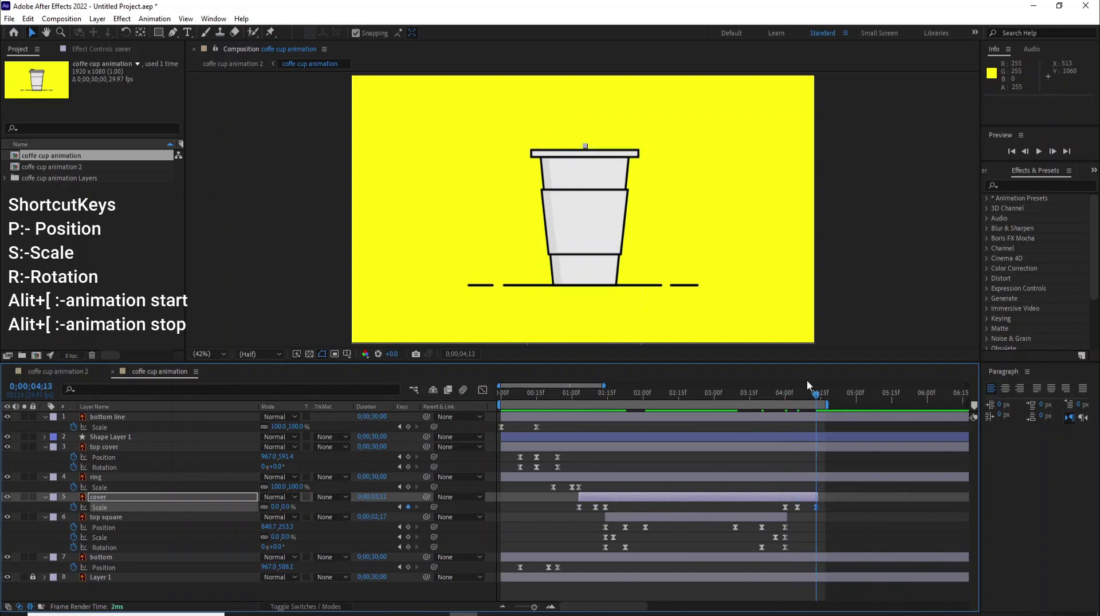
Extend the work area to 0;00;05;20 and copy the top cover's last position and rotation keyframes to 0;00;04;10
drag(827, 404, 905, 407)
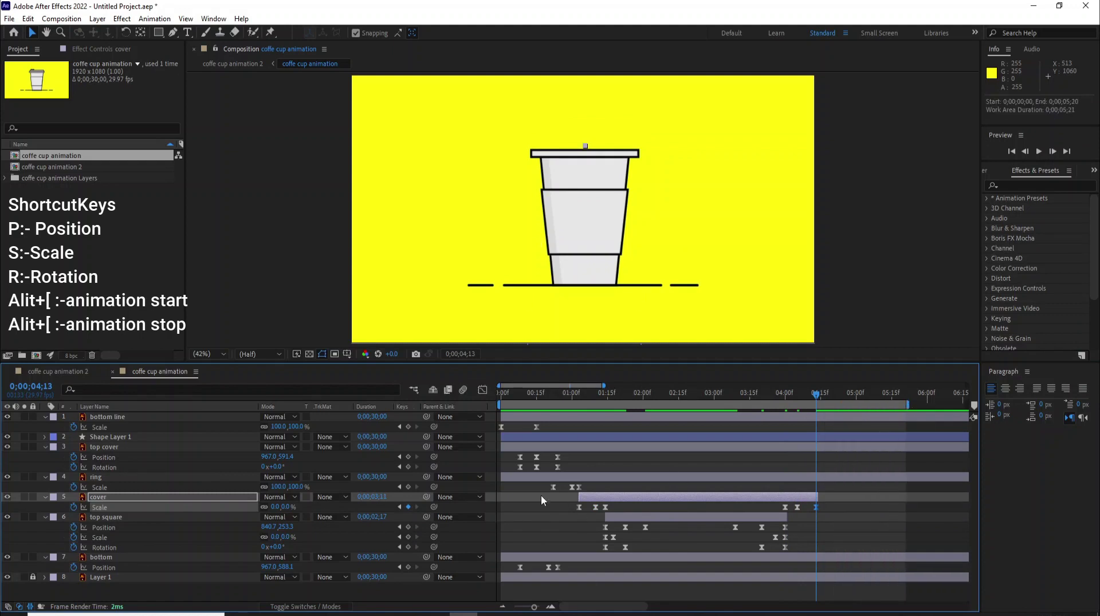
drag(566, 454, 552, 481)
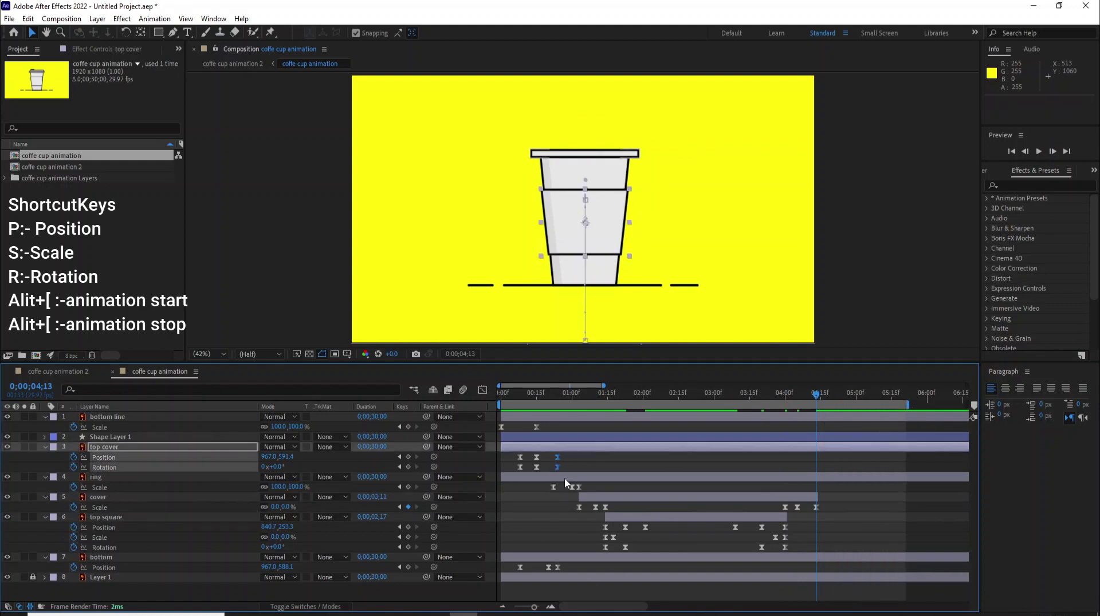
key(ctrl+c)
drag(816, 399, 808, 400)
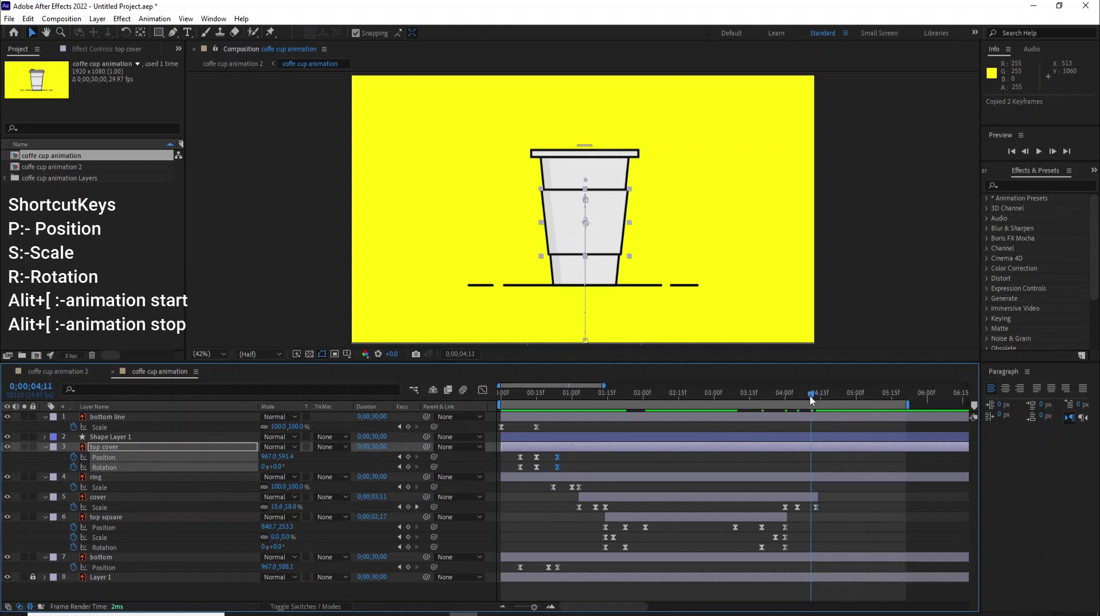
key(ctrl+v)
Copy the top cover's middle original position and rotation keyframes to 0;00;04;21
drag(543, 455, 532, 478)
key(ctrl+c)
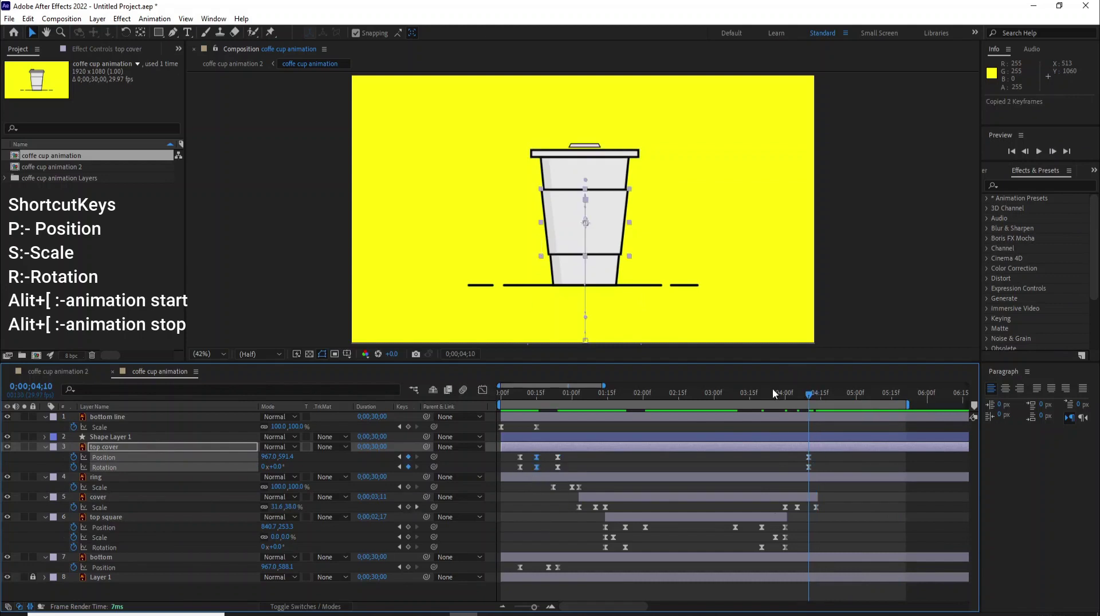
drag(812, 400, 837, 415)
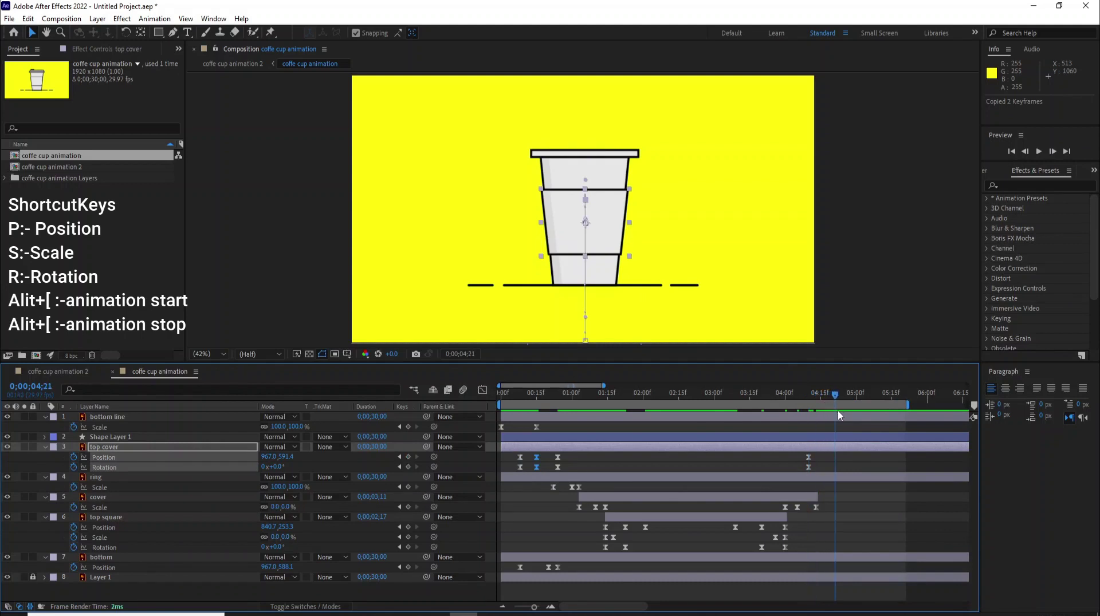
key(ctrl+v)
Undo the misplaced paste and copy the top cover's first position and rotation keyframes to 0;00;05;01
mouse_move(526, 456)
mouse_down()
mouse_move(509, 478)
mouse_move(515, 469)
mouse_up()
key(ctrl+z)
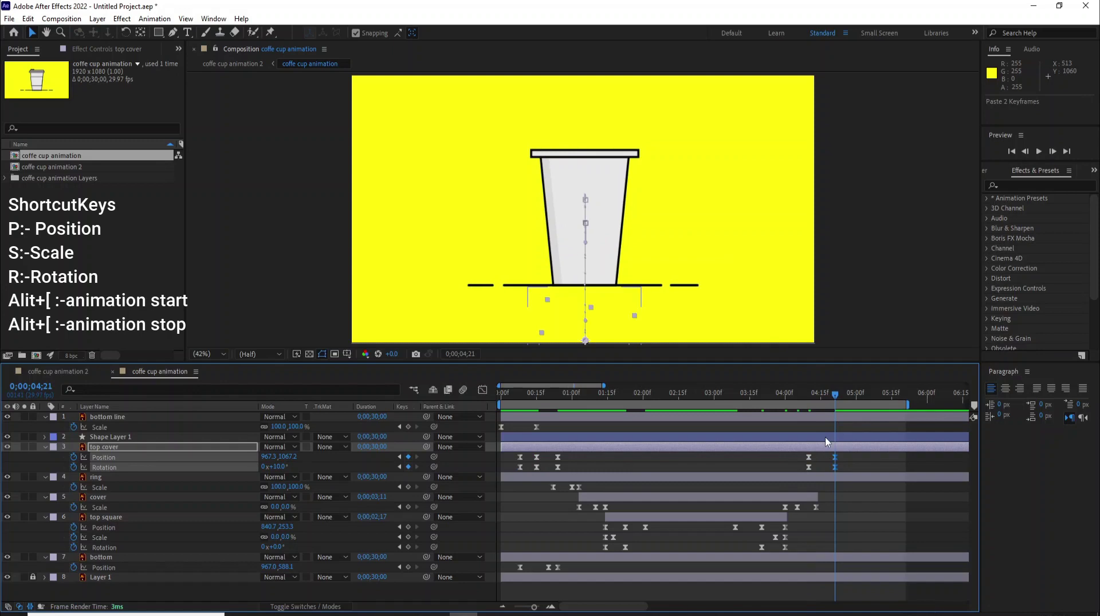
key(ctrl+c)
mouse_move(835, 396)
mouse_down()
mouse_move(861, 417)
mouse_move(834, 394)
mouse_up()
key(ctrl+v)
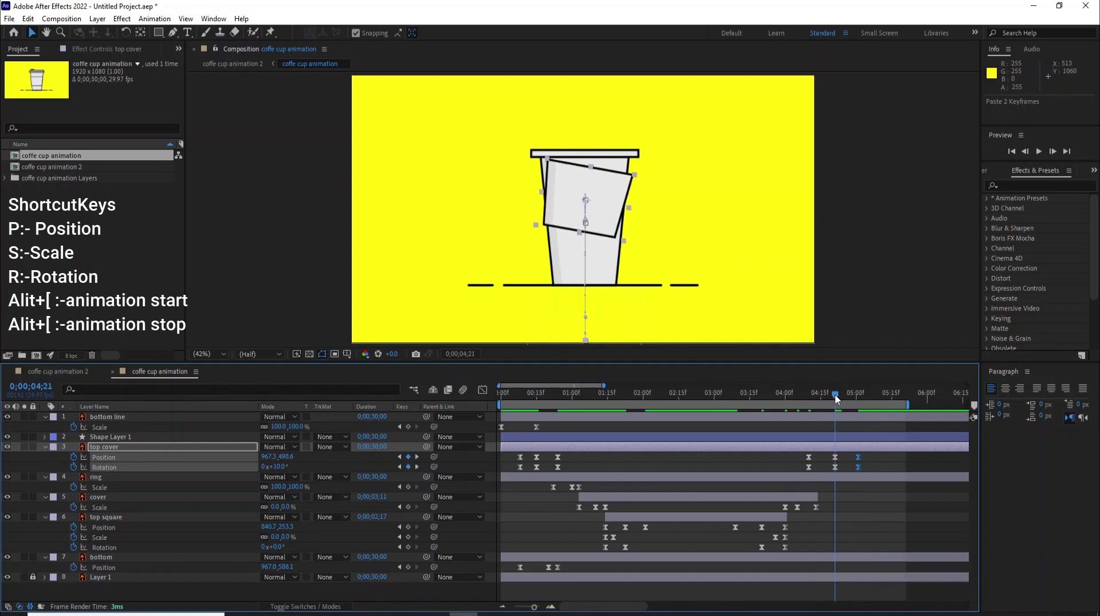
Copy the bottom line's 100% scale keyframe to 0;00;04;21 and its 0% scale keyframe to 0;00;05;13
click(536, 427)
key(ctrl+c)
key(ctrl+v)
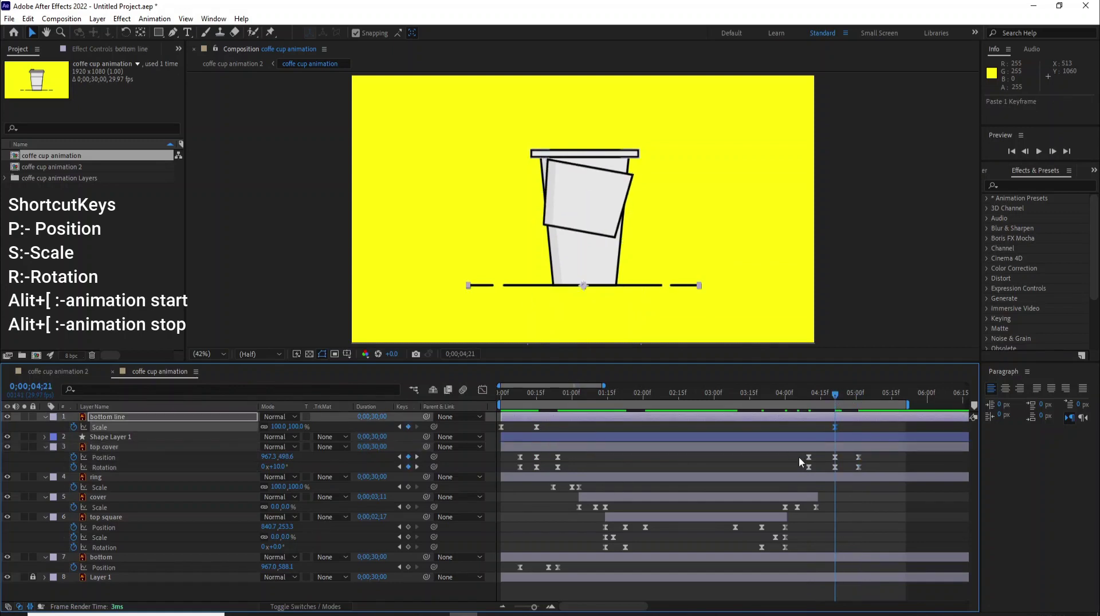
click(888, 396)
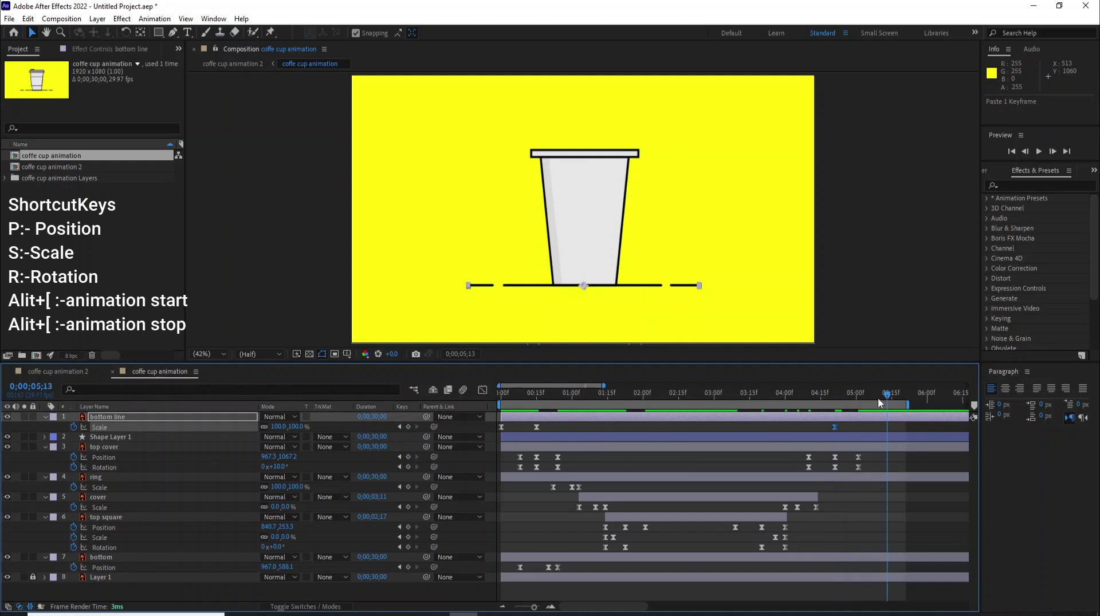
click(502, 427)
key(ctrl+c)
key(ctrl+v)
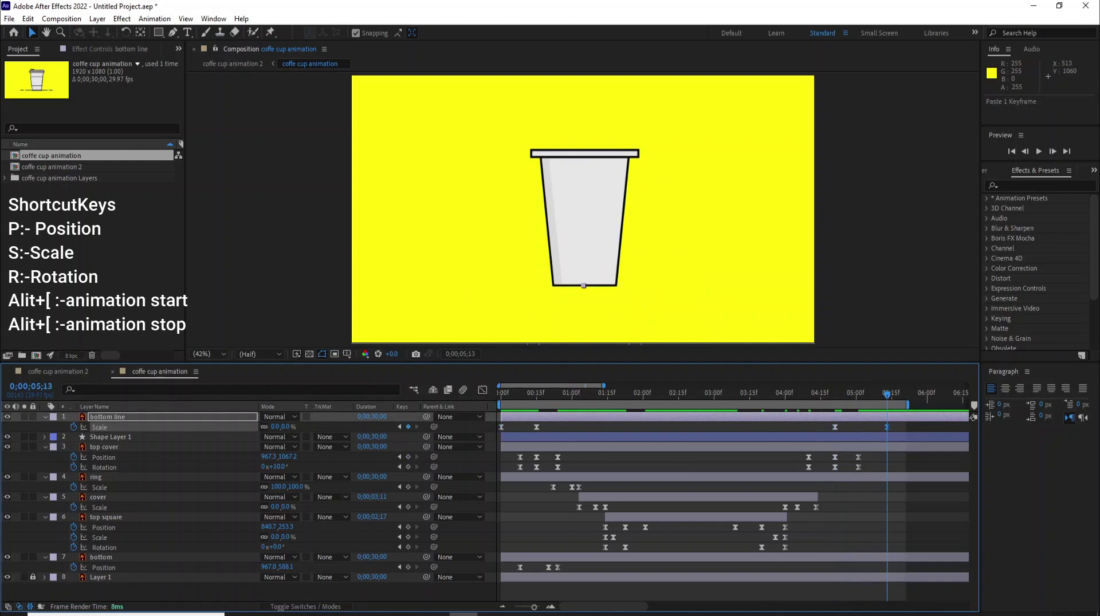
Copy the bottom layer's last position keyframe to 0;00;04;10
click(837, 397)
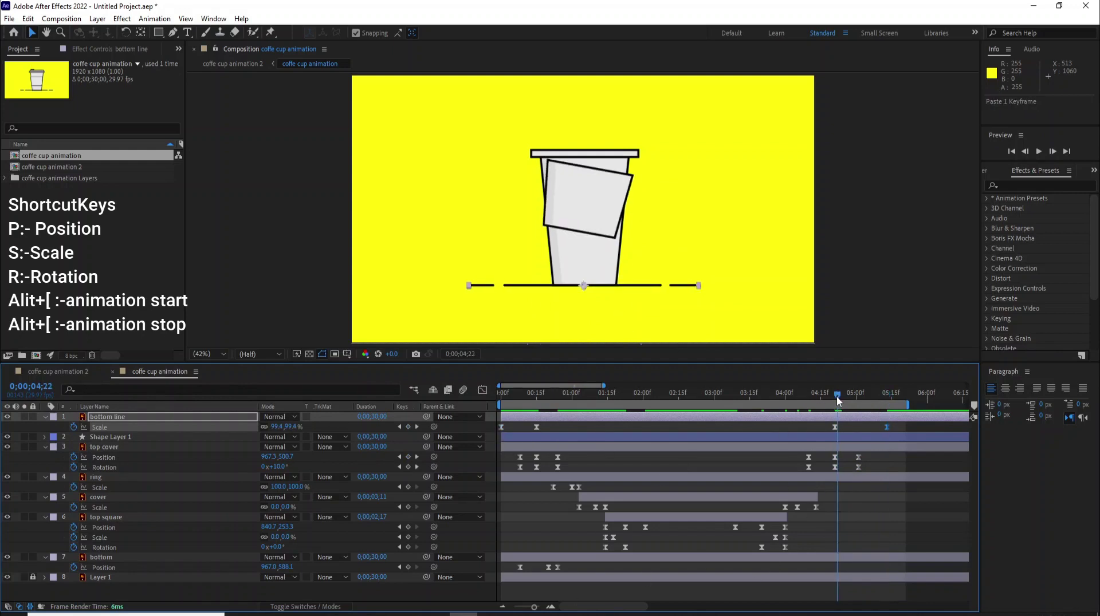
drag(836, 396, 808, 397)
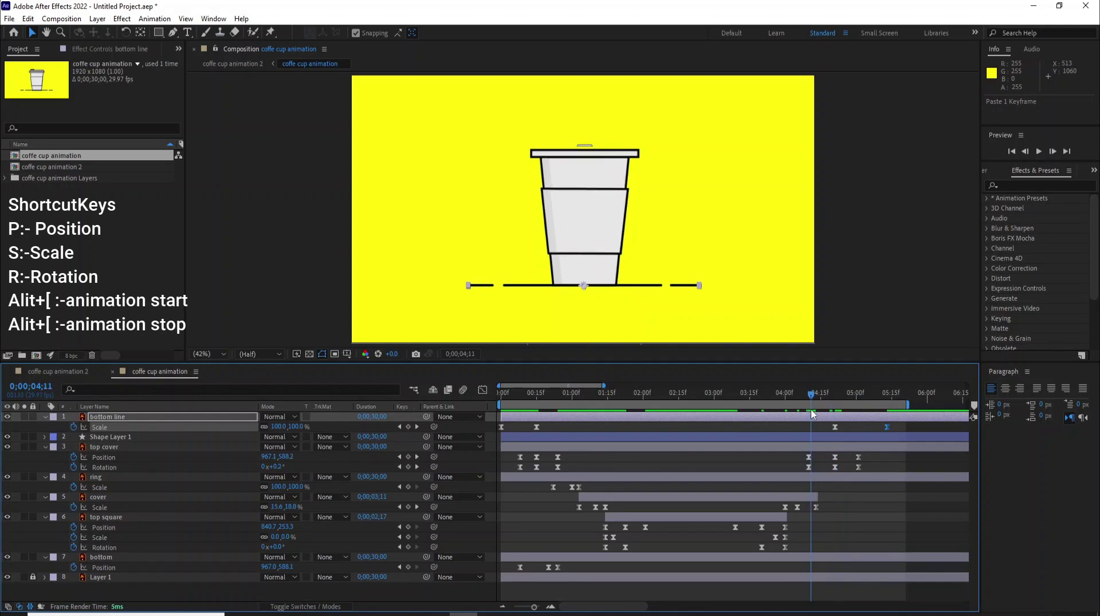
click(557, 567)
key(ctrl+c)
key(ctrl+v)
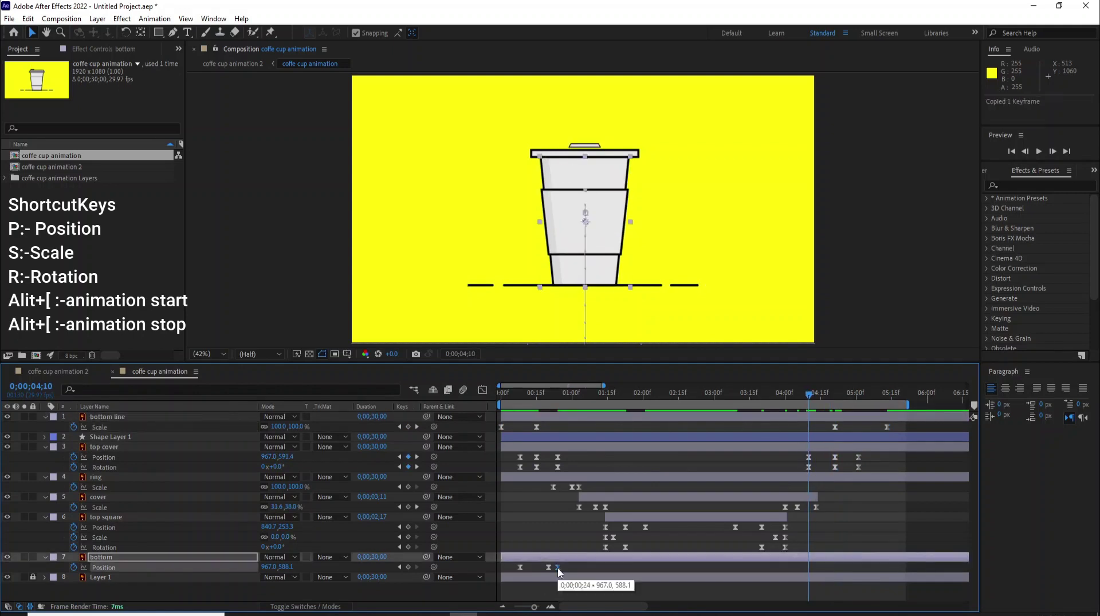
Copy the bottom layer's middle original position keyframe to 0;00;04;15 and its first position keyframe to 0;00;05;01
drag(806, 398, 820, 410)
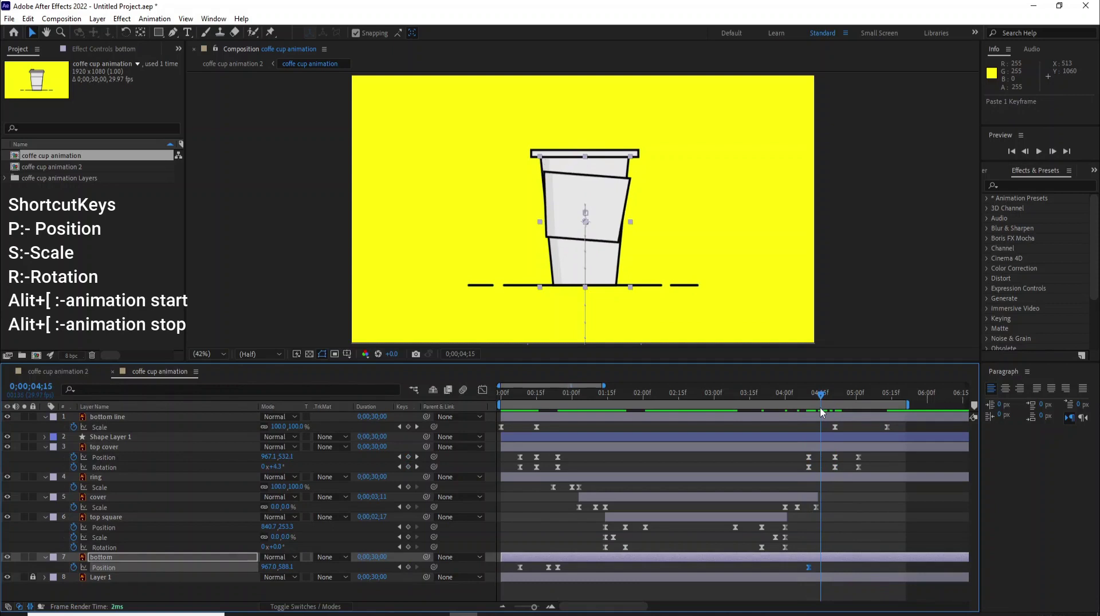
click(548, 568)
key(ctrl+c)
key(ctrl+v)
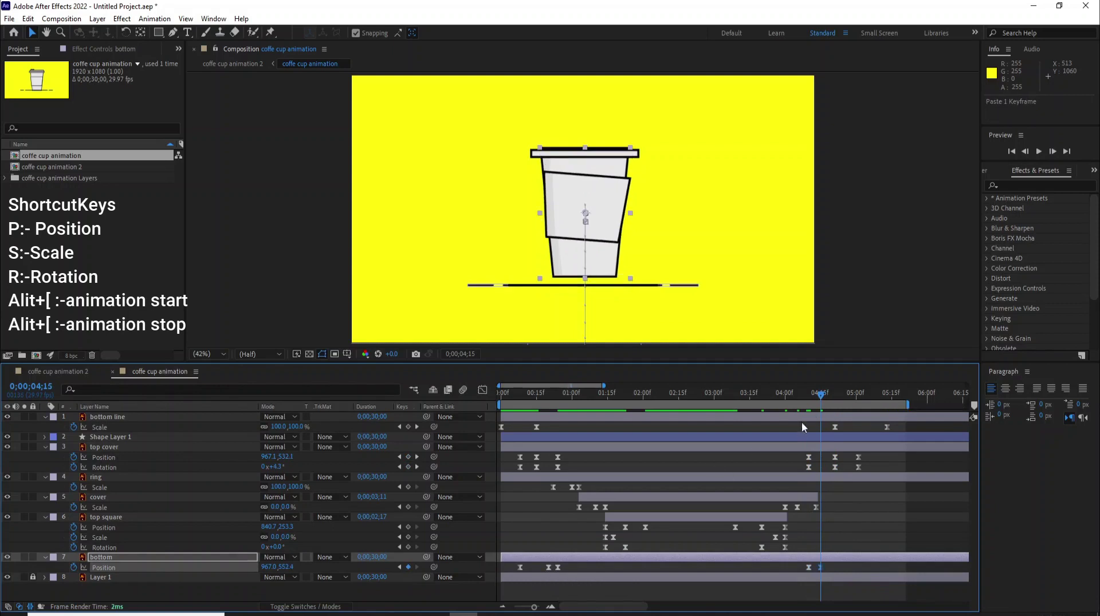
drag(837, 416, 858, 429)
click(520, 567)
key(ctrl+c)
key(ctrl+v)
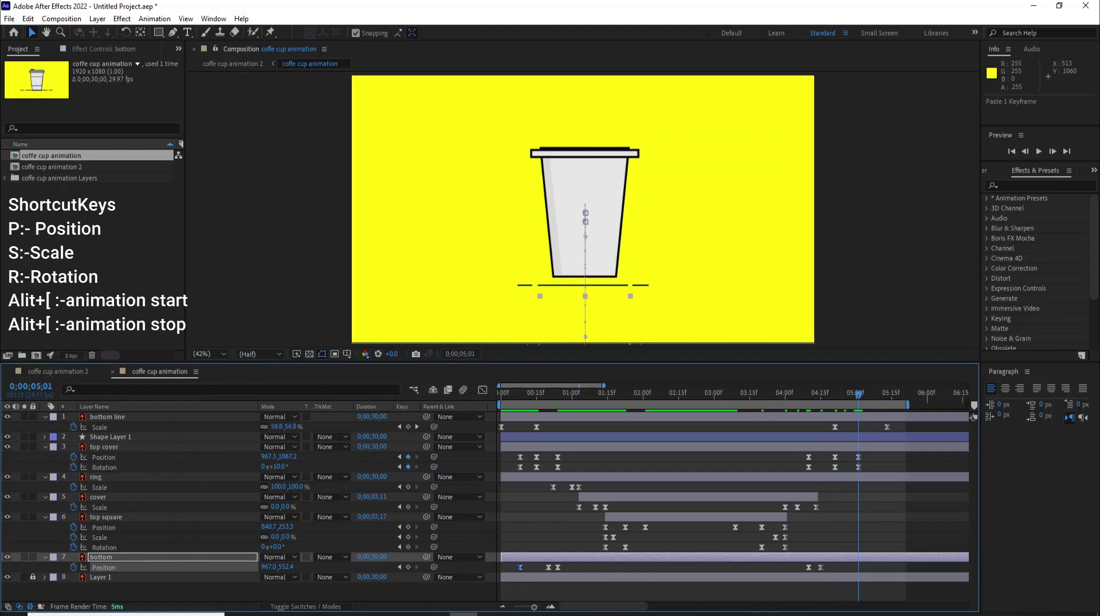
End the work area at 0;00;05;13 and preview the whole animation from the beginning
drag(888, 393, 891, 403)
key(n)
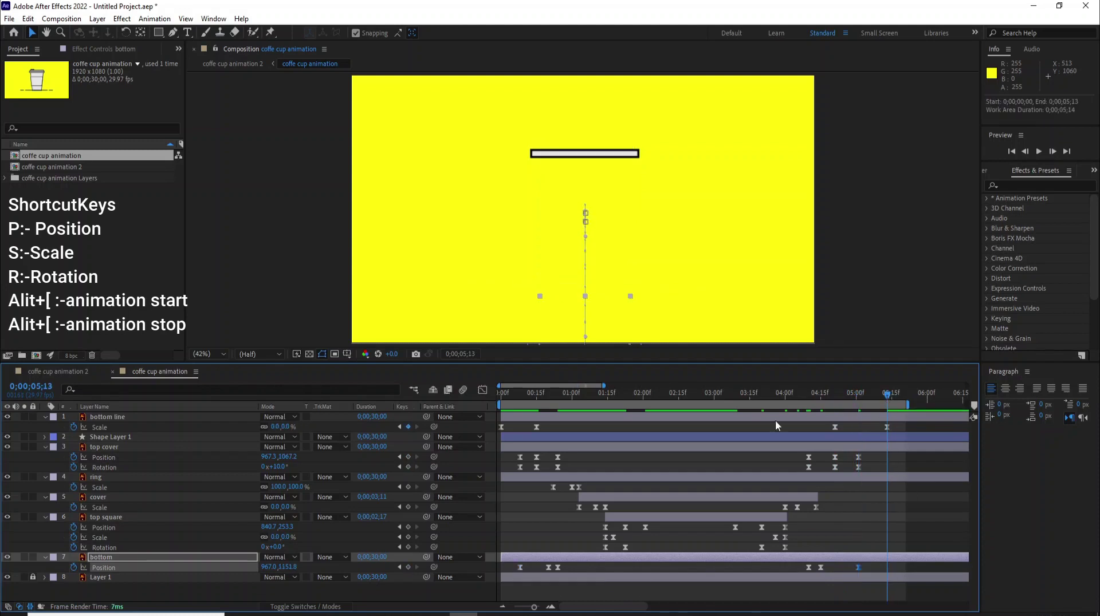
key(Home)
key(space)
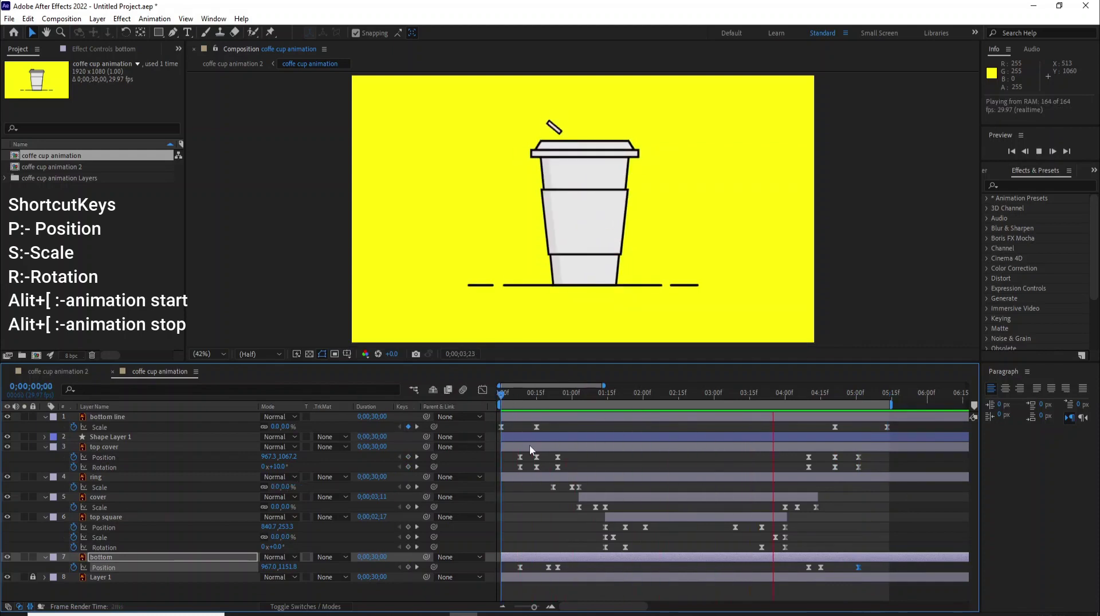
Stop the preview, hide and show the ring layer to identify its part, and select that layer
key(space)
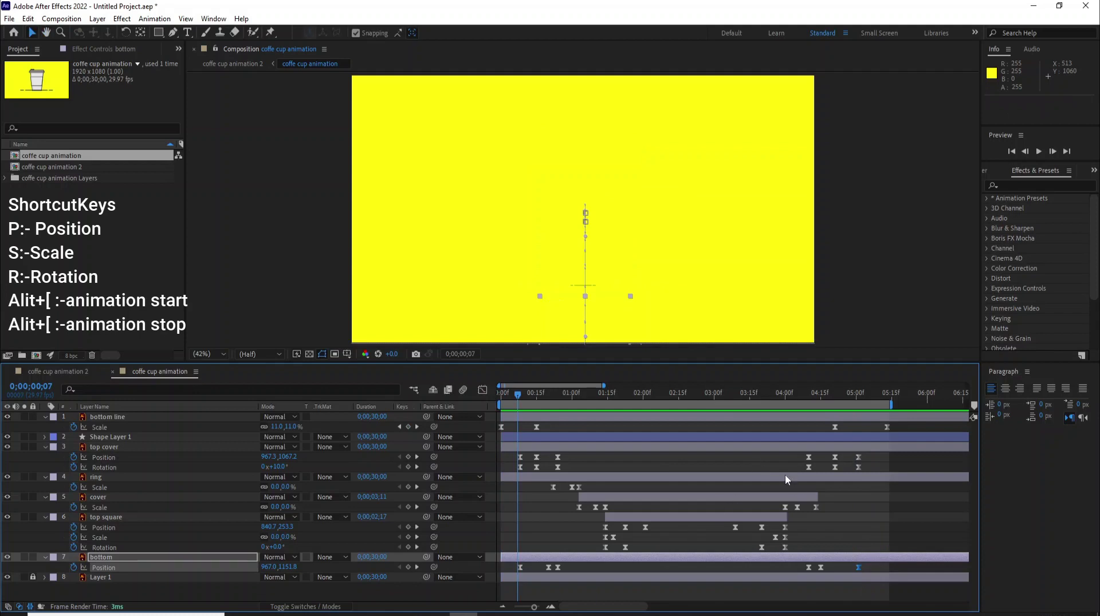
drag(522, 397, 614, 427)
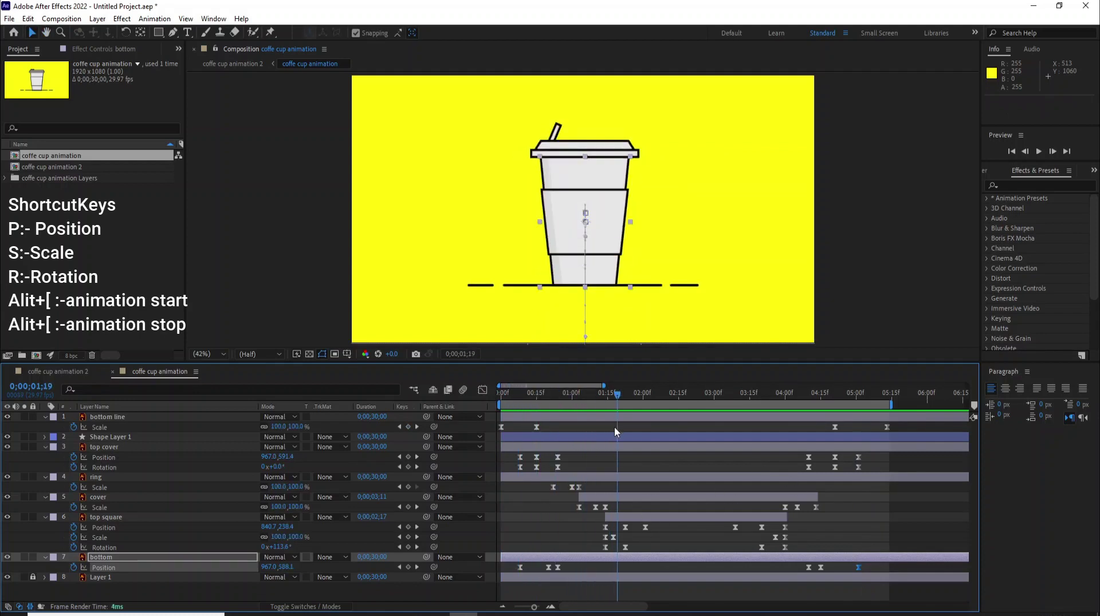
click(6, 478)
click(7, 477)
click(549, 478)
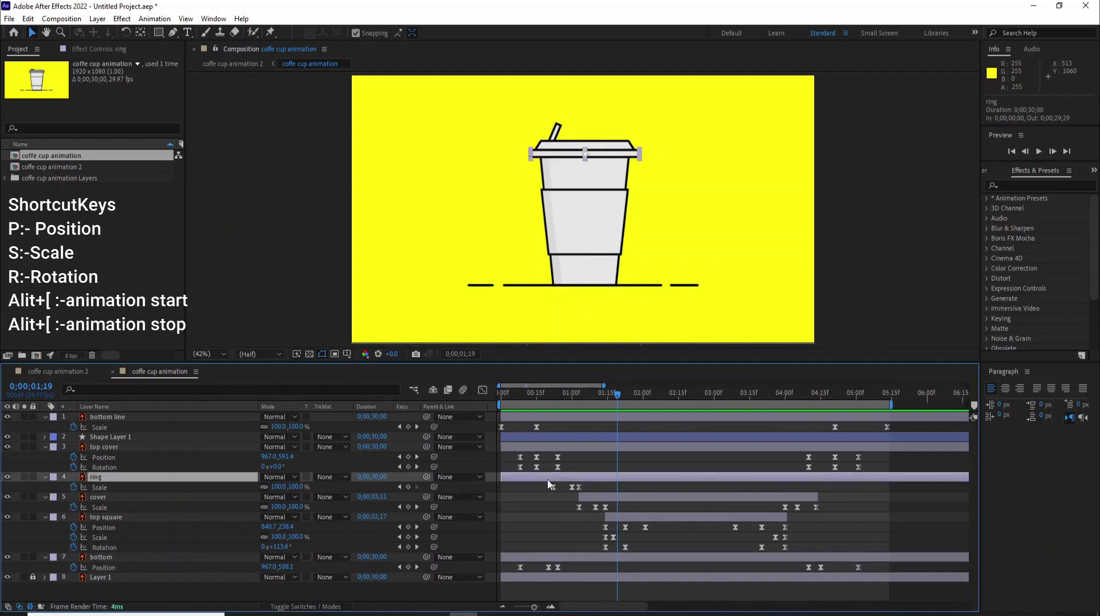
Copy the ring's last 100% scale keyframe to 0;00;04;13
drag(619, 397, 786, 483)
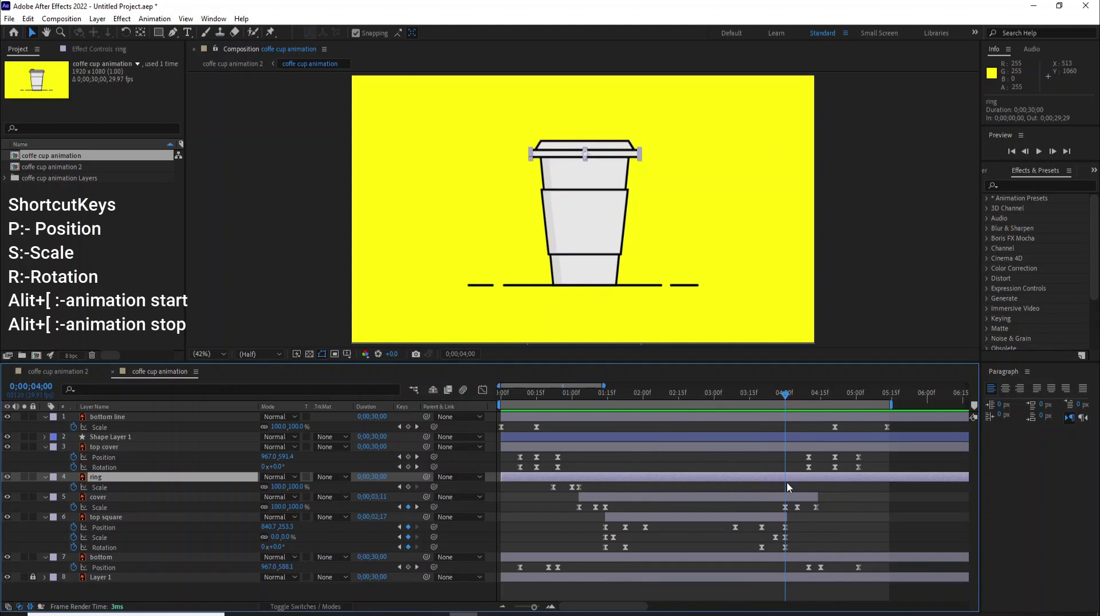
click(577, 491)
key(ctrl+v)
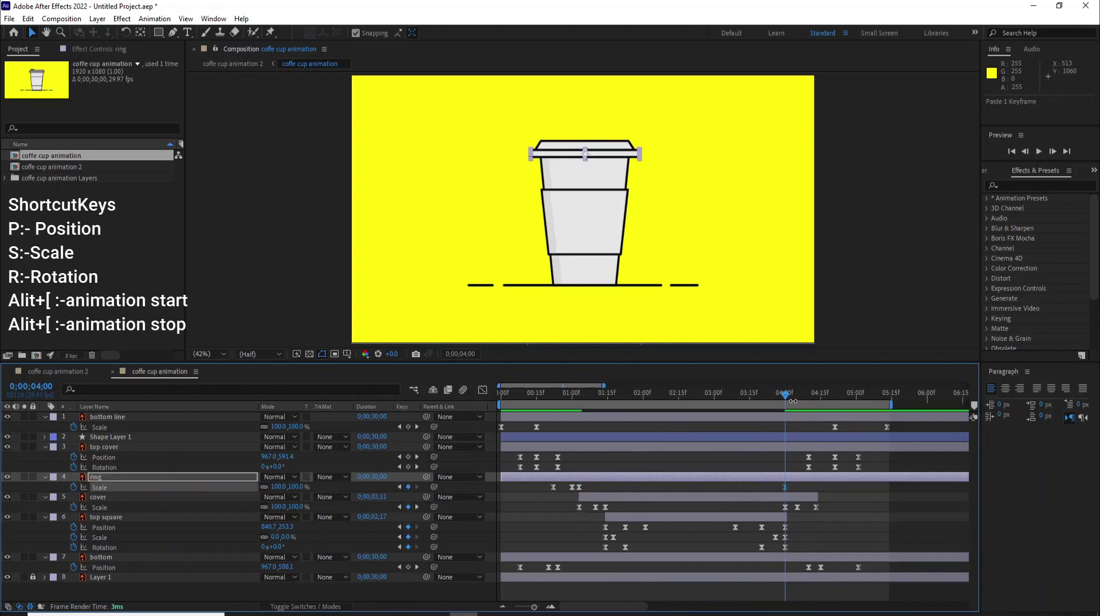
key(ctrl+z)
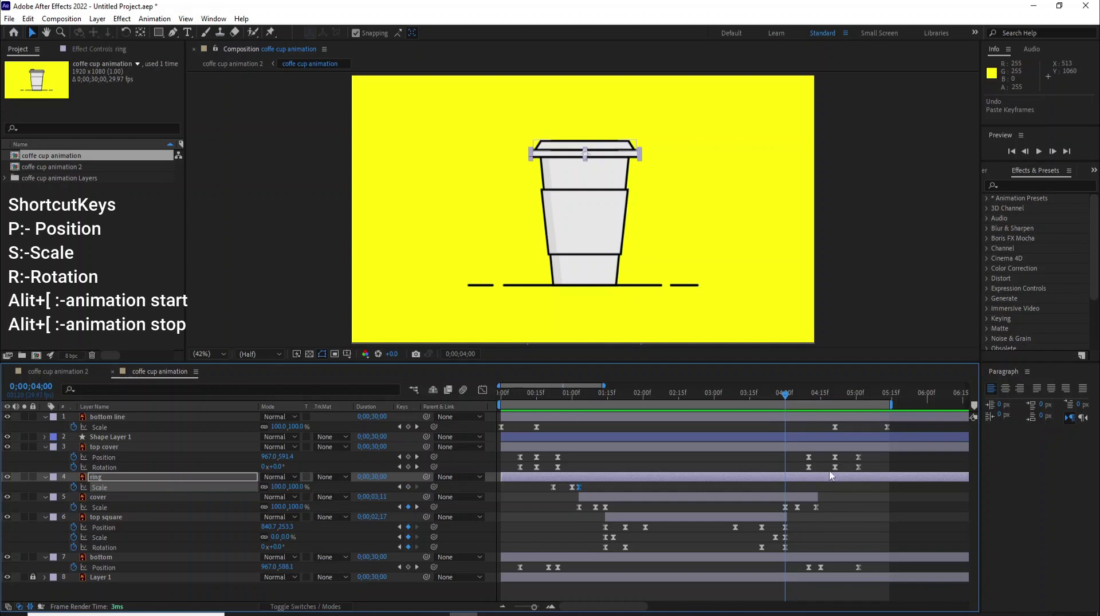
drag(787, 399, 814, 427)
key(ctrl+v)
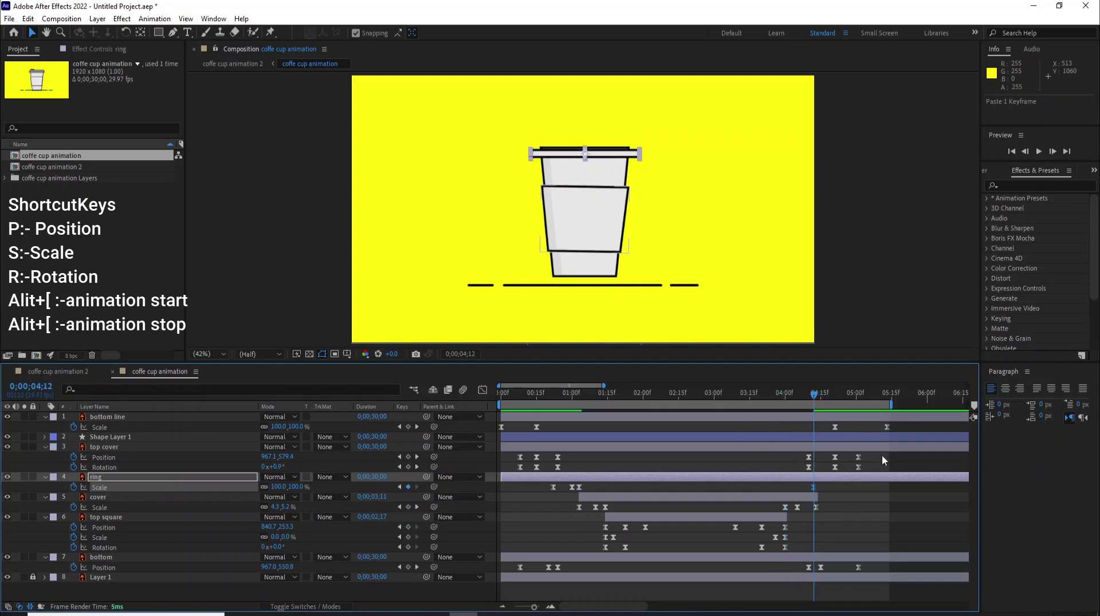
click(818, 395)
mouse_move(822, 404)
mouse_down()
mouse_move(809, 412)
mouse_move(824, 417)
mouse_up()
click(815, 487)
click(814, 487)
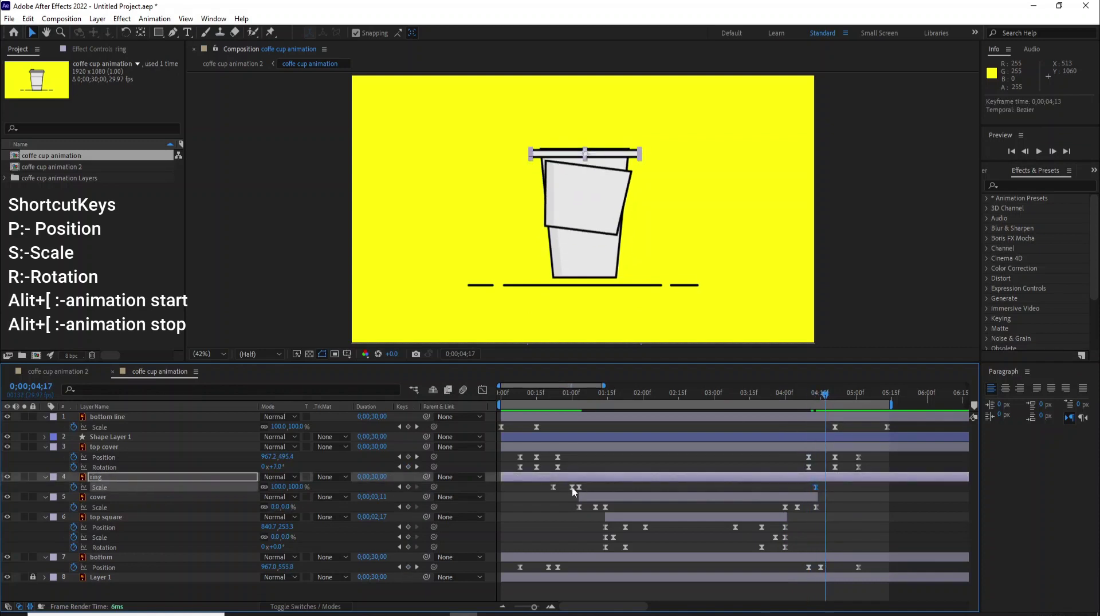
Copy the ring's 130% scale keyframe to 0;00;04;17 and its 0% scale keyframe to 0;00;04;26
key(ctrl+c)
key(ctrl+v)
drag(825, 403, 847, 414)
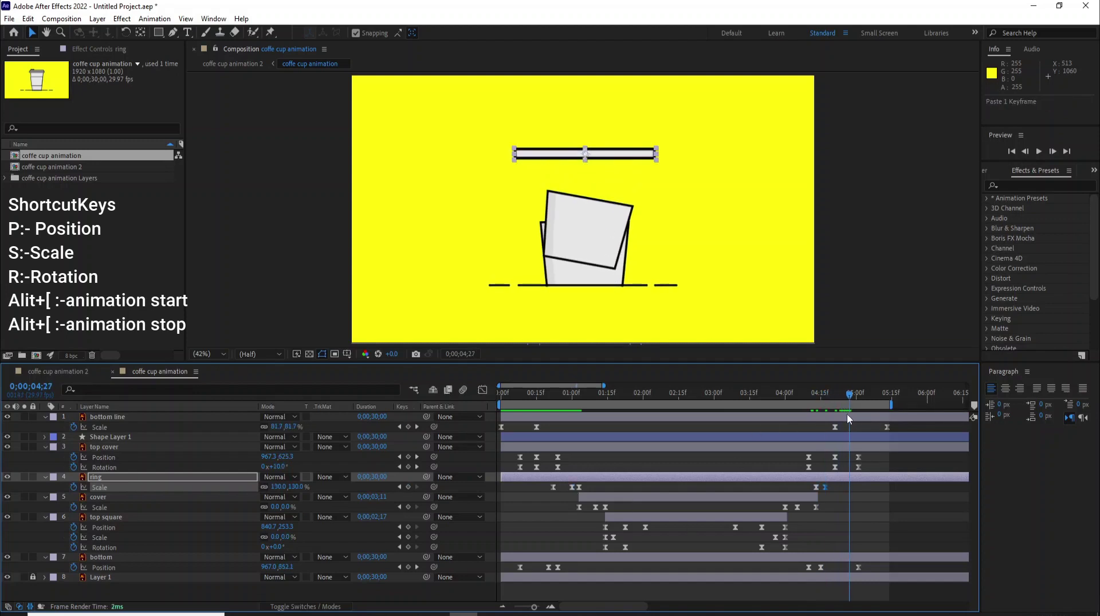
click(552, 486)
key(ctrl+c)
key(ctrl+v)
Shift the closing keyframes of top cover, bottom line and bottom forward about 12 frames, starting bottom's at 0;00;04;23 and ending bottom line's at 0;00;05;25
drag(871, 452, 838, 471)
drag(904, 424, 830, 432)
drag(835, 428, 866, 439)
drag(864, 565, 844, 577)
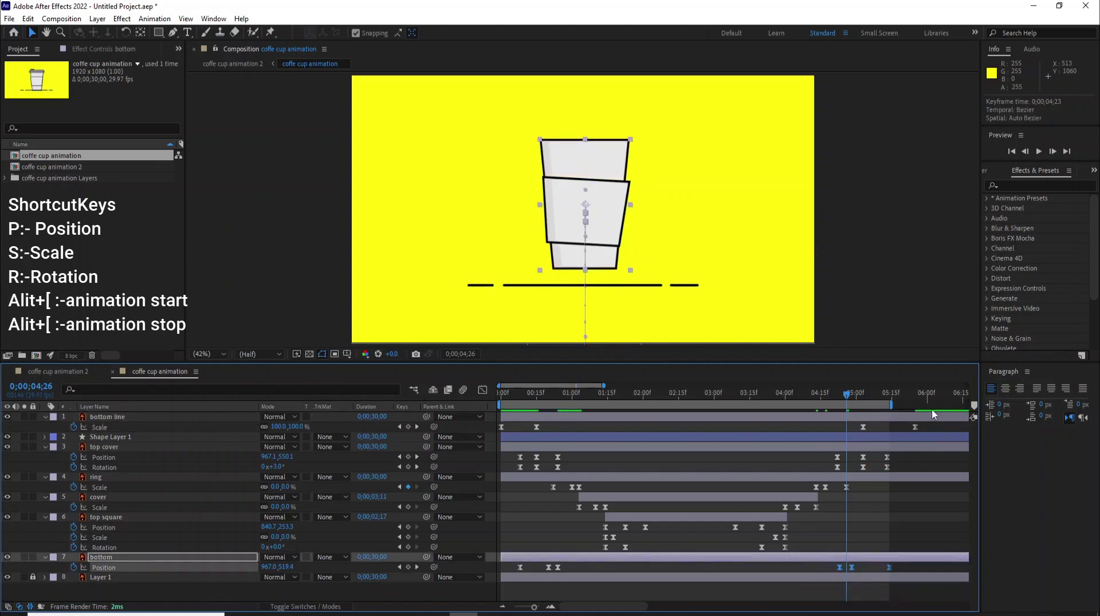
End the work area at 0;00;05;25 and preview the retimed animation from the beginning
drag(895, 403, 917, 404)
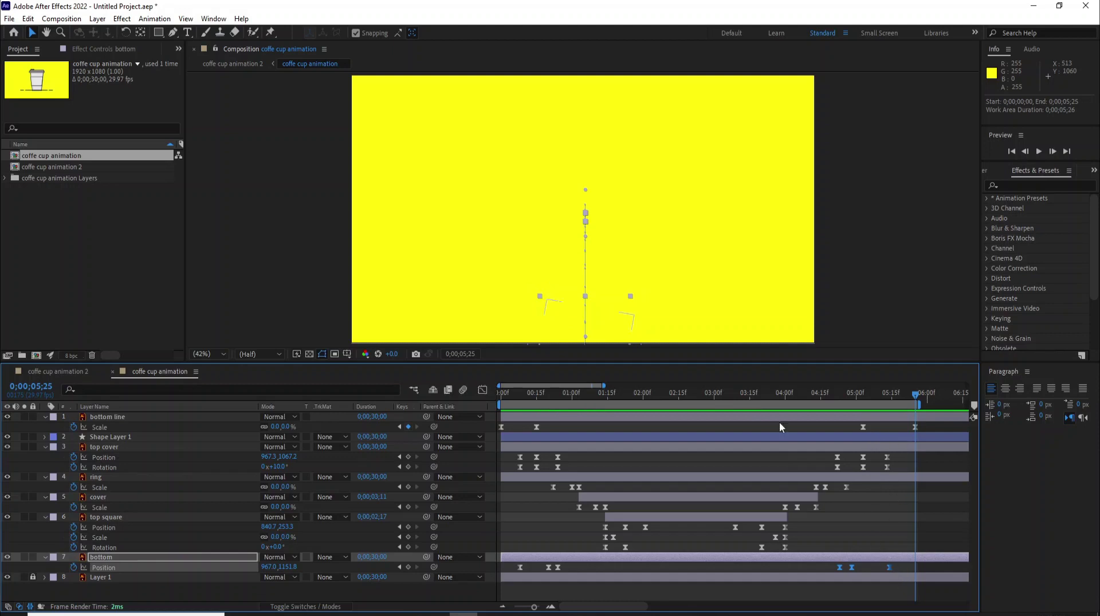
key(Home)
key(space)
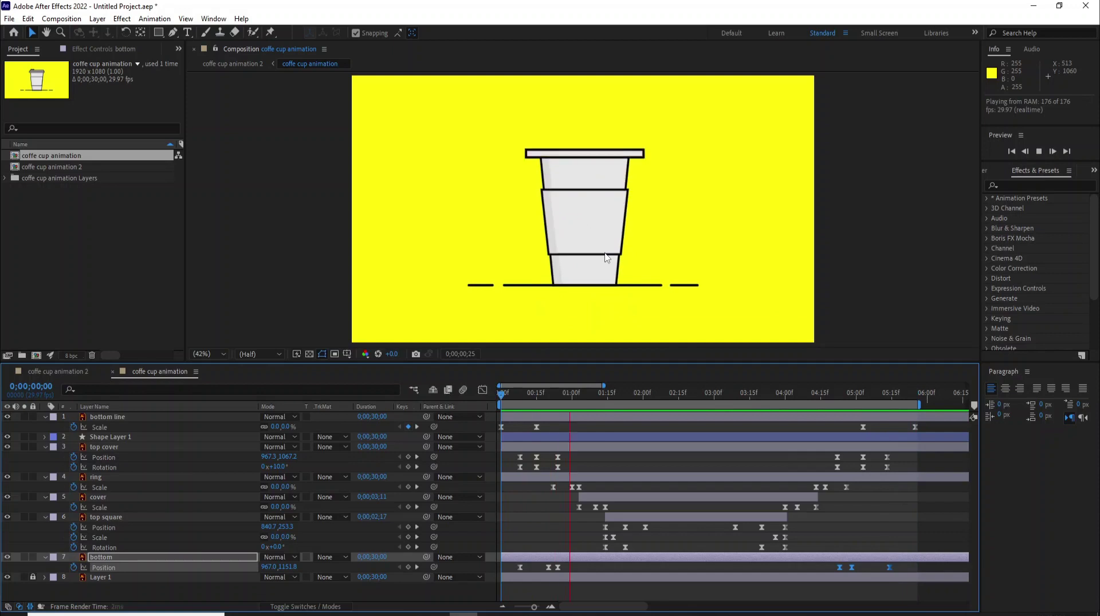